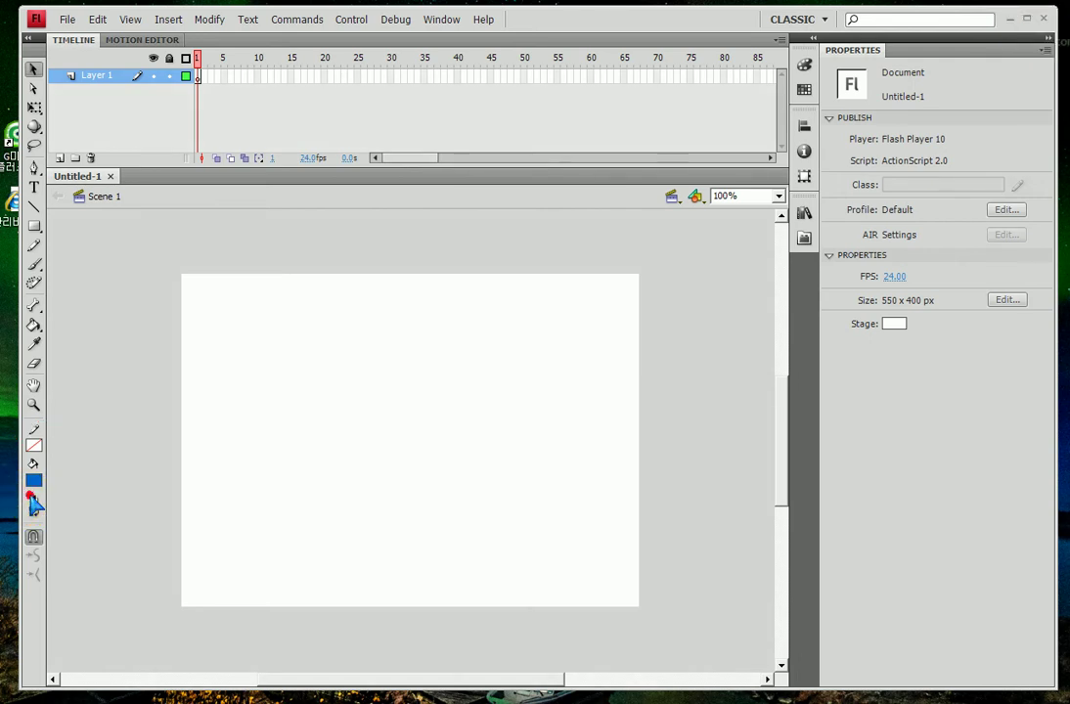
# Step: Reset the drawing colours to their black stroke and white fill defaults, and change the fill to orange-red
pyautogui.click(33, 499)
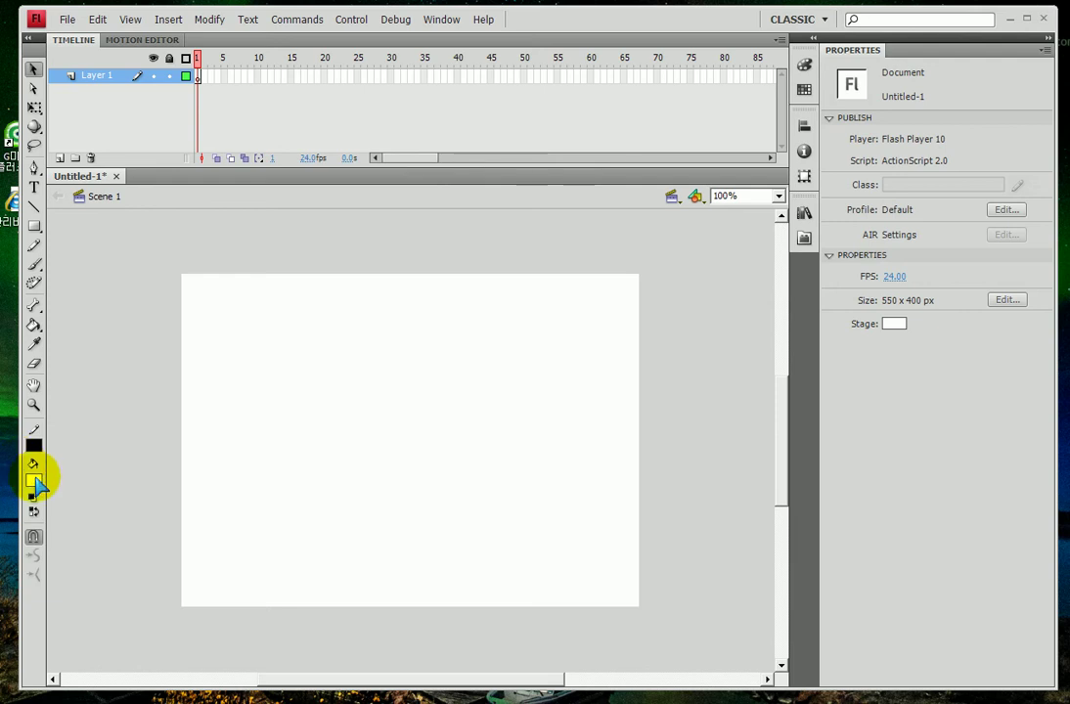
pyautogui.click(35, 478)
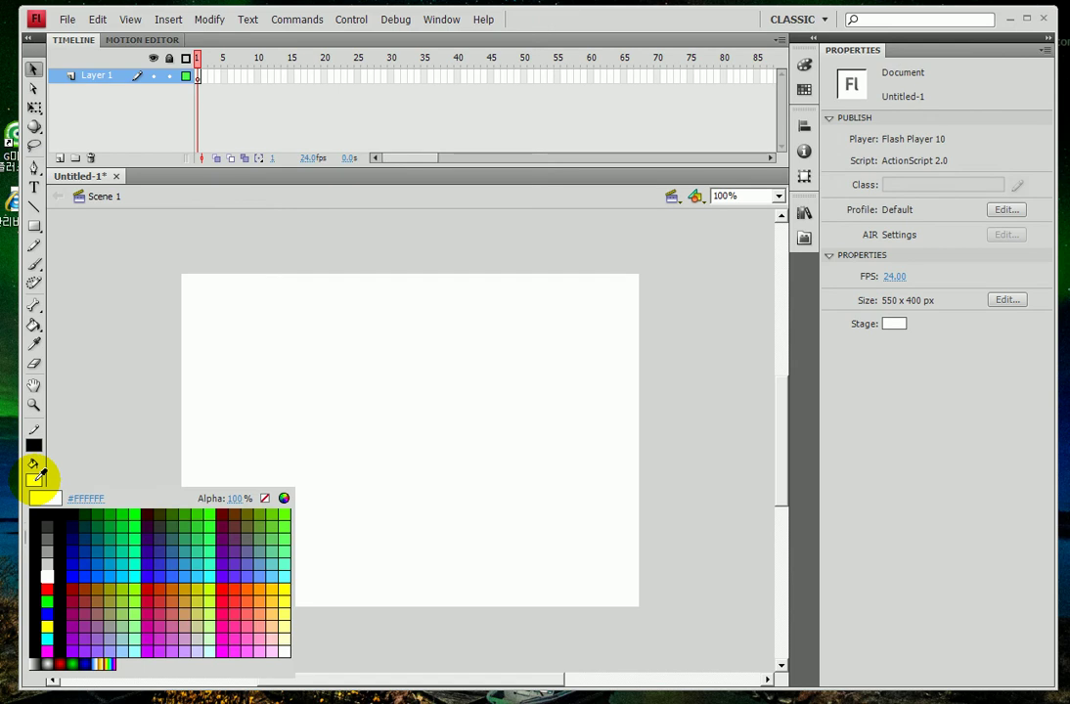
pyautogui.click(236, 585)
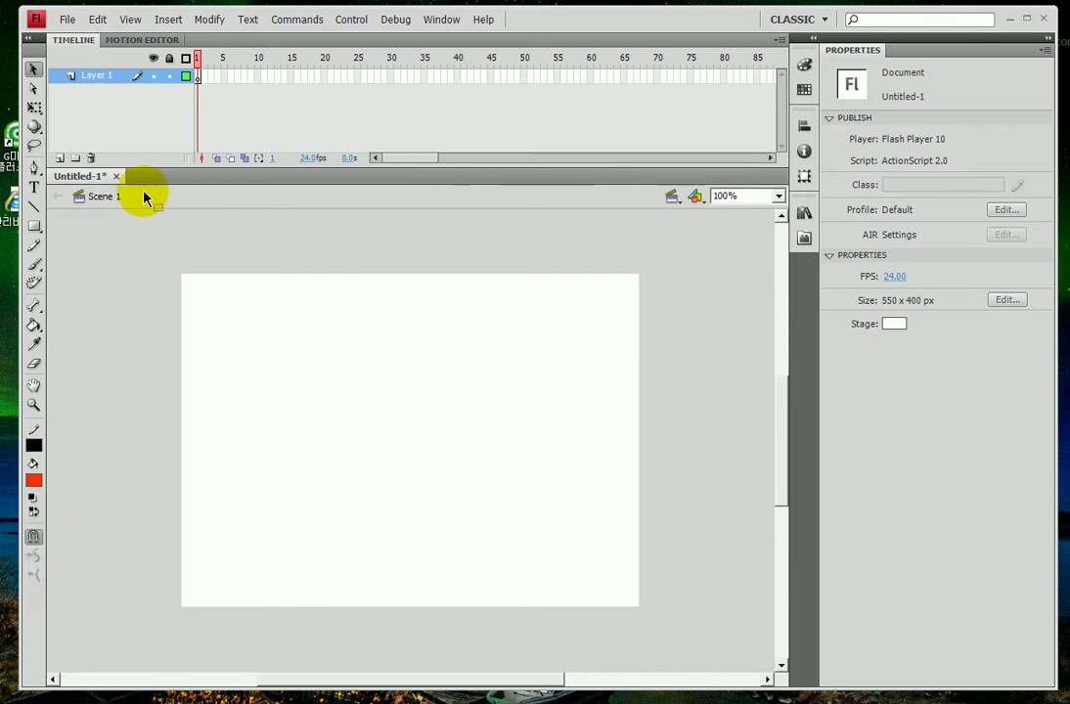
# Step: Draw a wide rectangle with the Rectangle tool just above the centre of the stage
pyautogui.click(35, 226)
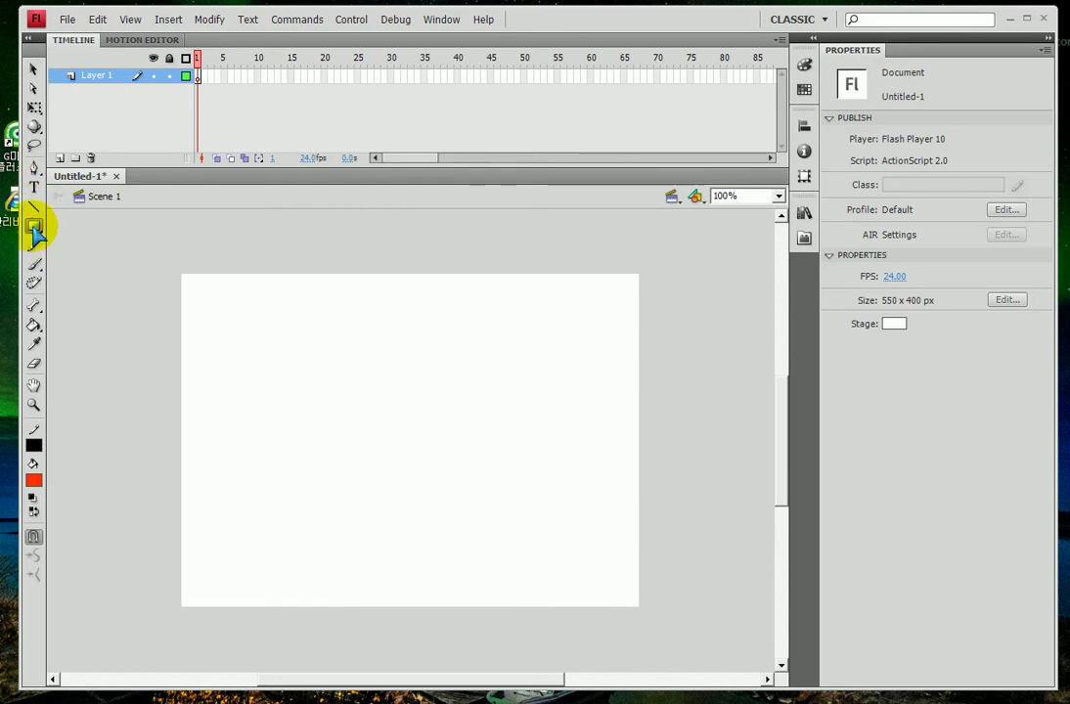
pyautogui.click(34, 228)
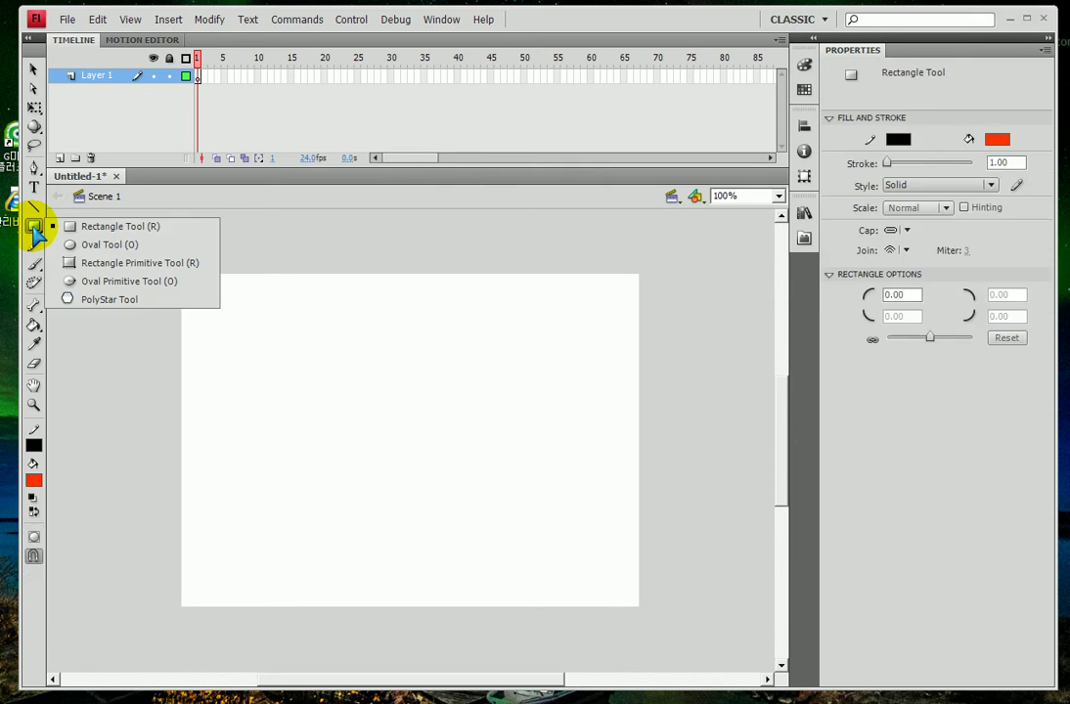
pyautogui.click(86, 231)
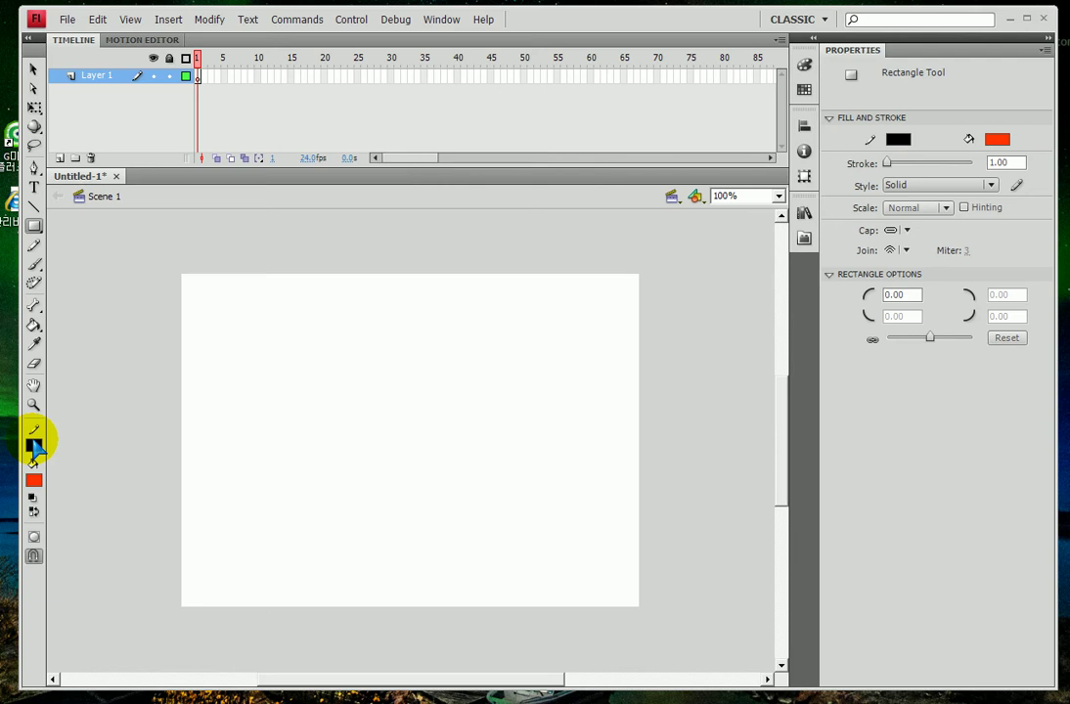
pyautogui.click(32, 556)
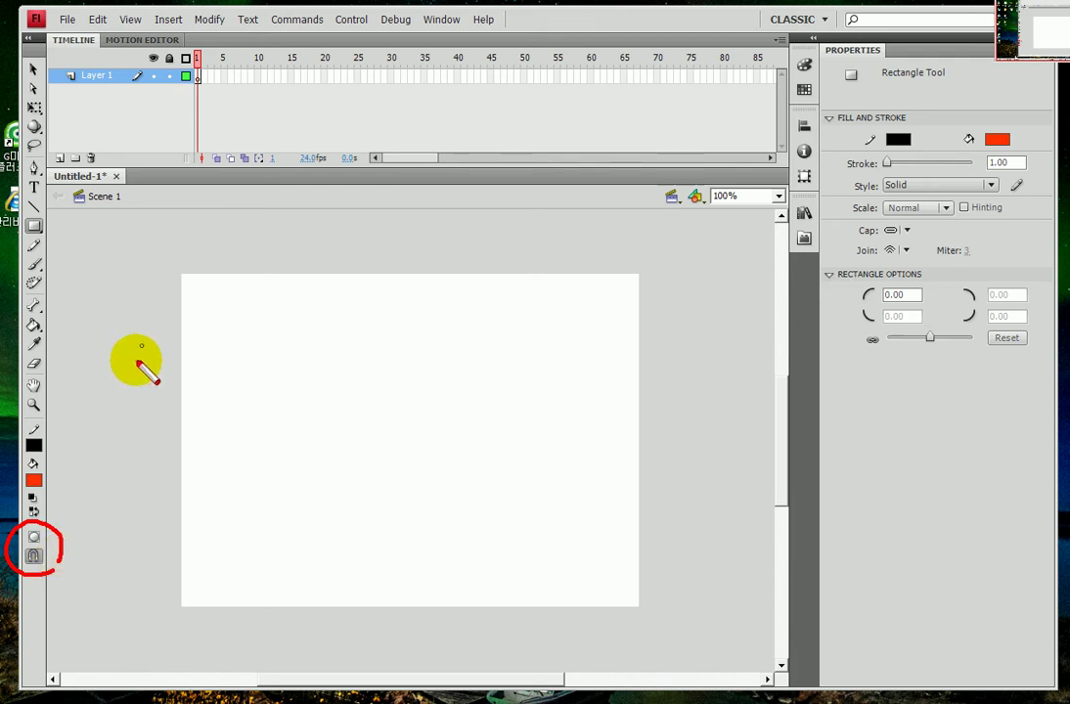
pyautogui.press('Escape')
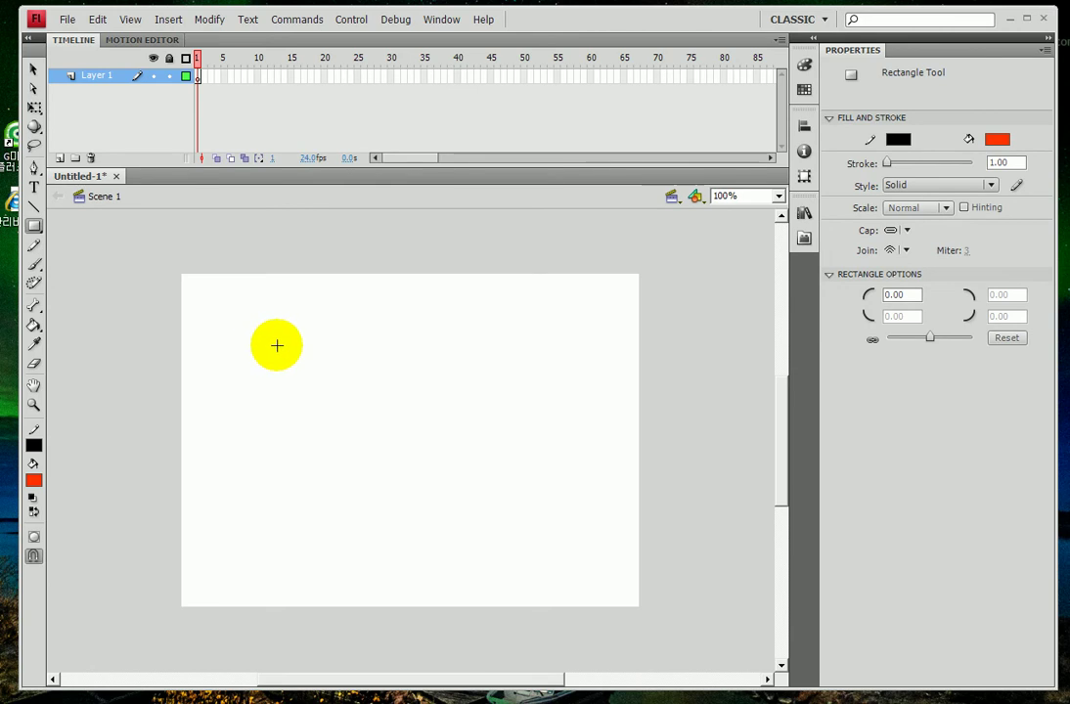
pyautogui.moveTo(319, 367); pyautogui.dragTo(480, 418)
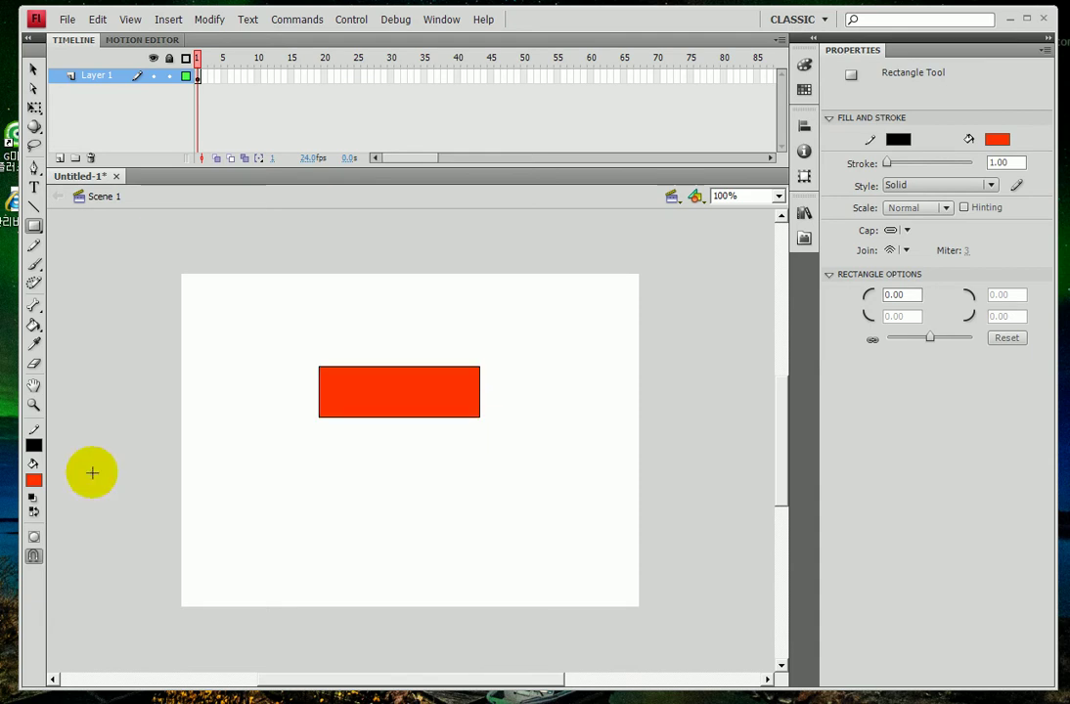
# Step: Zoom in on the red rectangle
pyautogui.click(33, 404)
pyautogui.moveTo(217, 320); pyautogui.dragTo(526, 459)
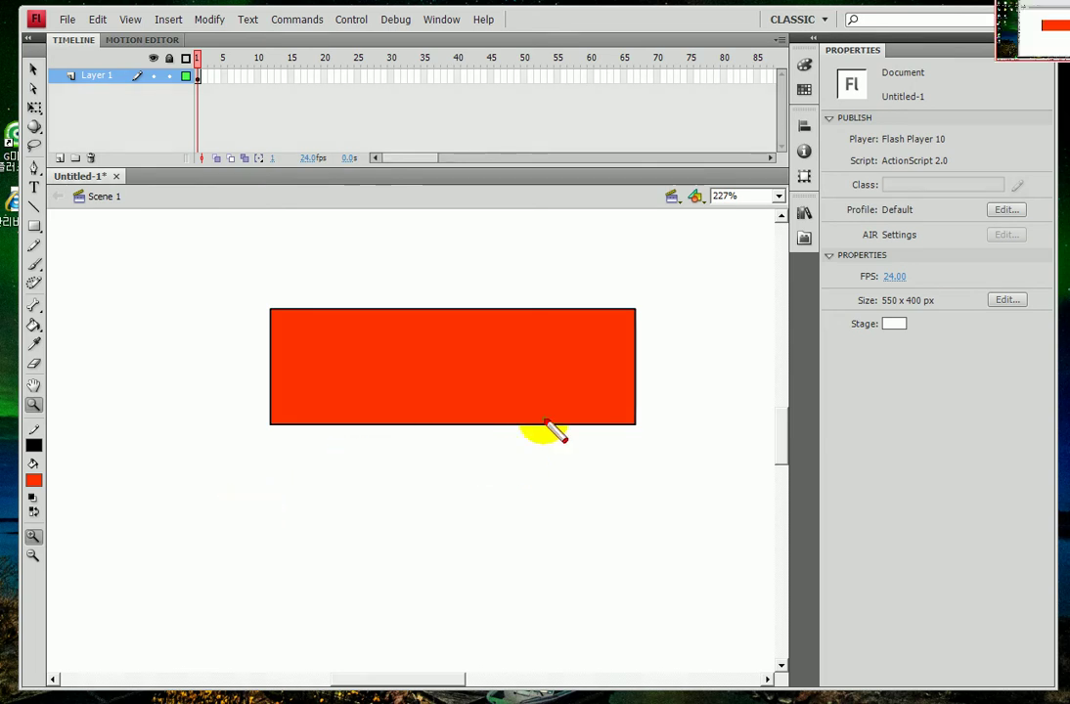
pyautogui.rightClick(655, 592)
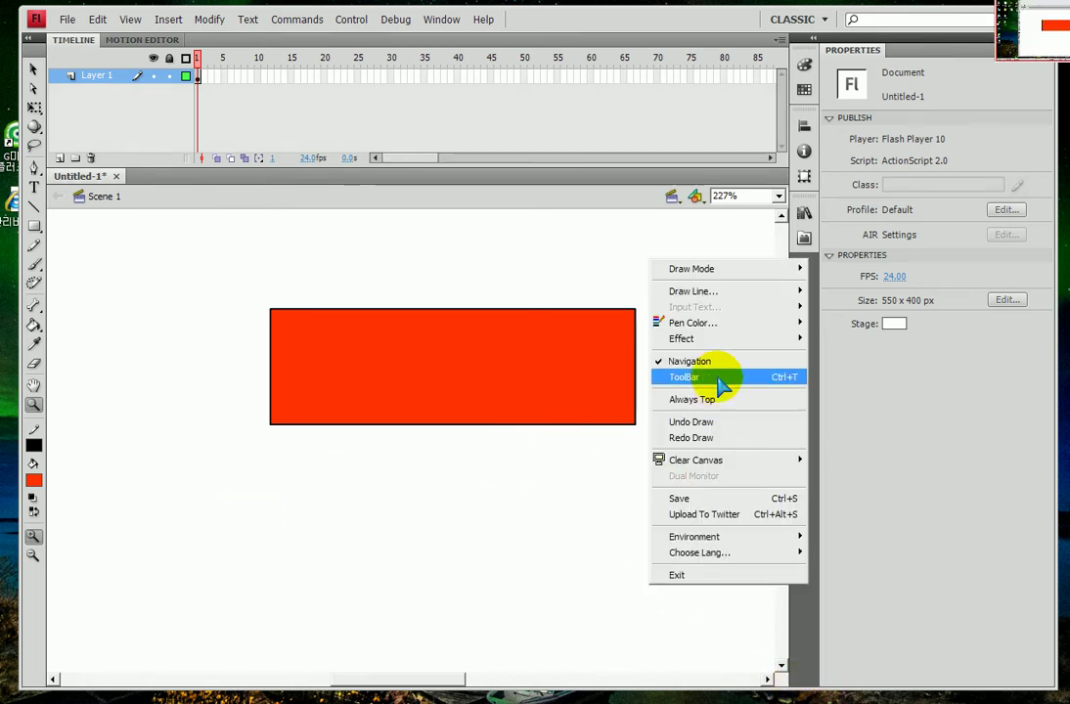
pyautogui.moveTo(726, 327)
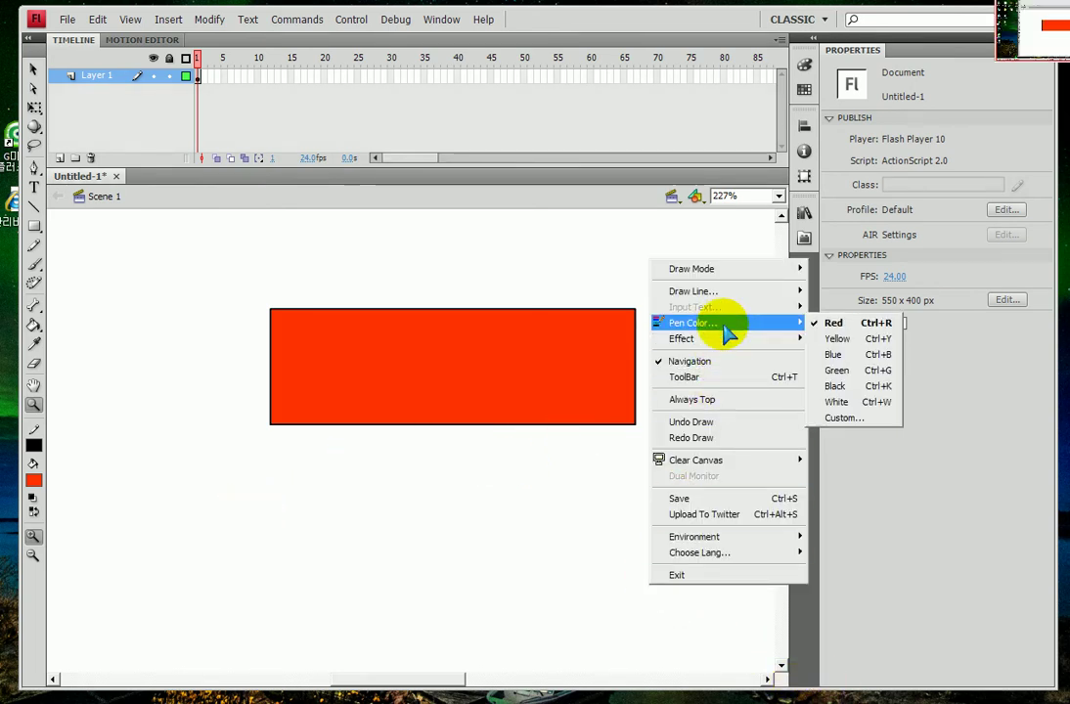
pyautogui.click(840, 355)
pyautogui.moveTo(262, 425)
pyautogui.mouseDown()
pyautogui.moveTo(630, 307)
pyautogui.moveTo(409, 307)
pyautogui.moveTo(362, 321)
pyautogui.mouseUp()
pyautogui.press('Escape')
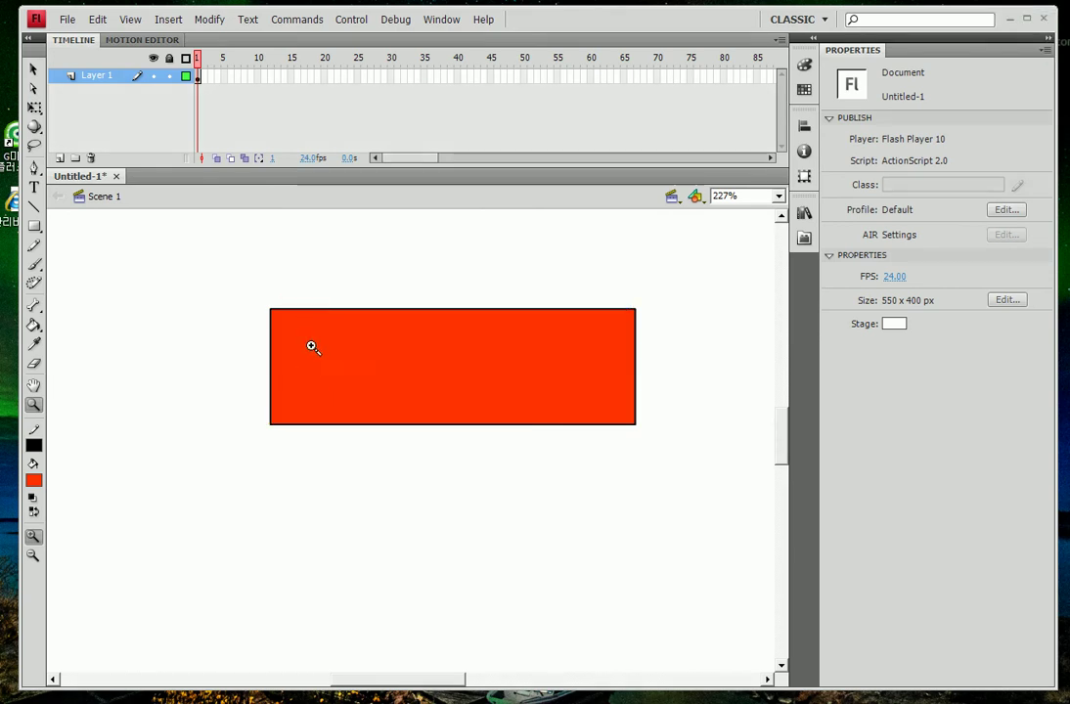
pyautogui.hotkey('ctrl', '2')
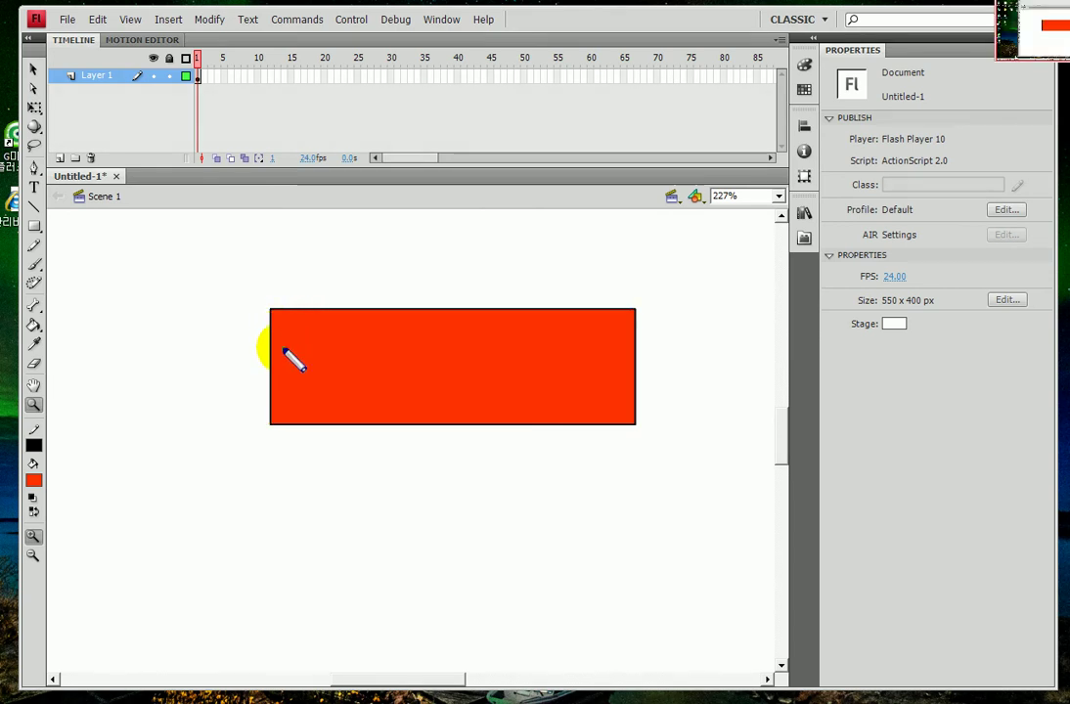
pyautogui.moveTo(272, 308)
pyautogui.mouseDown()
pyautogui.moveTo(518, 388)
pyautogui.moveTo(495, 431)
pyautogui.moveTo(292, 429)
pyautogui.moveTo(288, 338)
pyautogui.mouseUp()
pyautogui.moveTo(345, 364)
pyautogui.mouseDown()
pyautogui.moveTo(320, 384)
pyautogui.moveTo(382, 362)
pyautogui.moveTo(386, 402)
pyautogui.mouseUp()
pyautogui.moveTo(645, 294); pyautogui.dragTo(604, 325)
pyautogui.moveTo(609, 276)
pyautogui.mouseDown()
pyautogui.moveTo(690, 360)
pyautogui.moveTo(678, 345)
pyautogui.mouseUp()
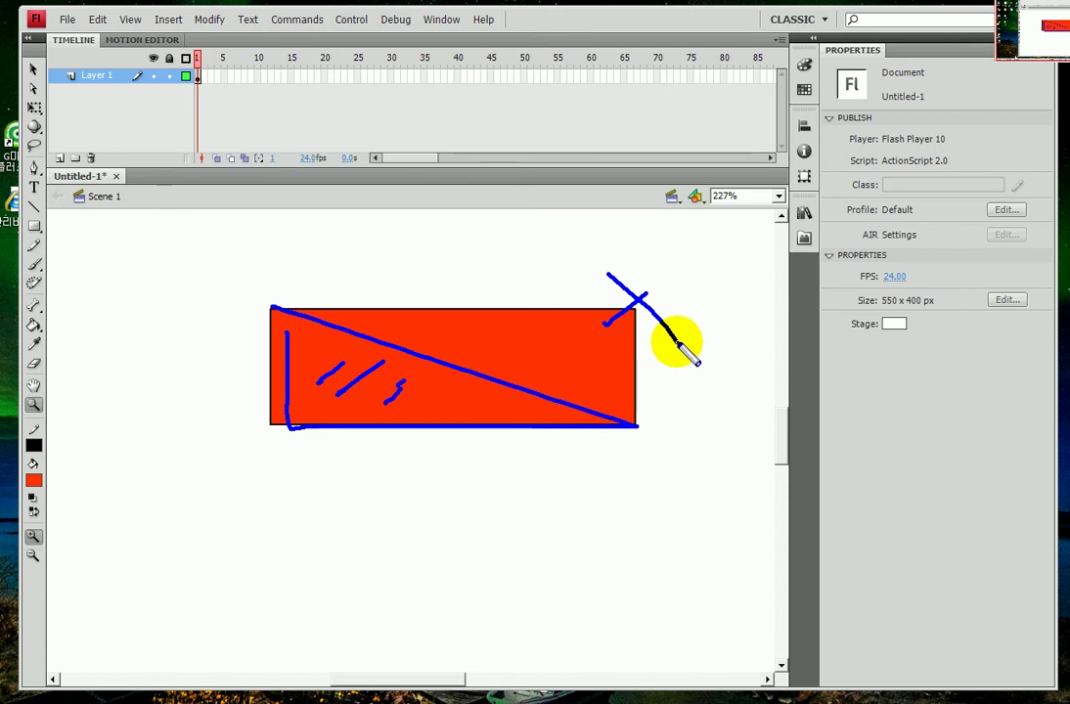
pyautogui.rightClick(495, 434)
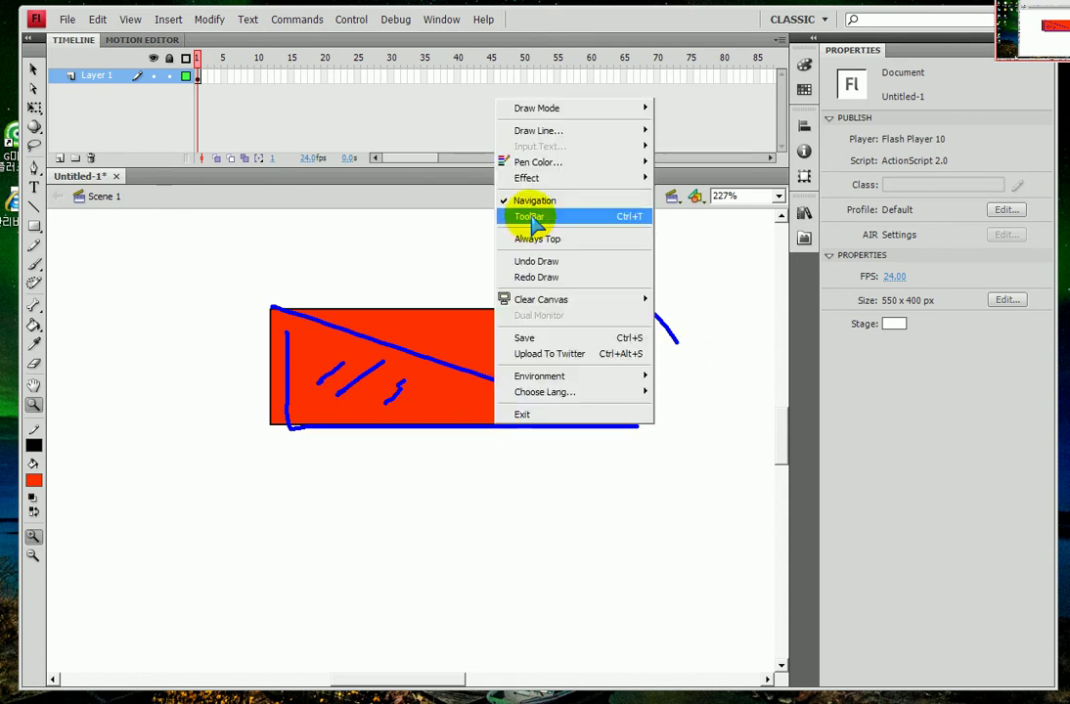
pyautogui.moveTo(547, 161)
pyautogui.click(683, 179)
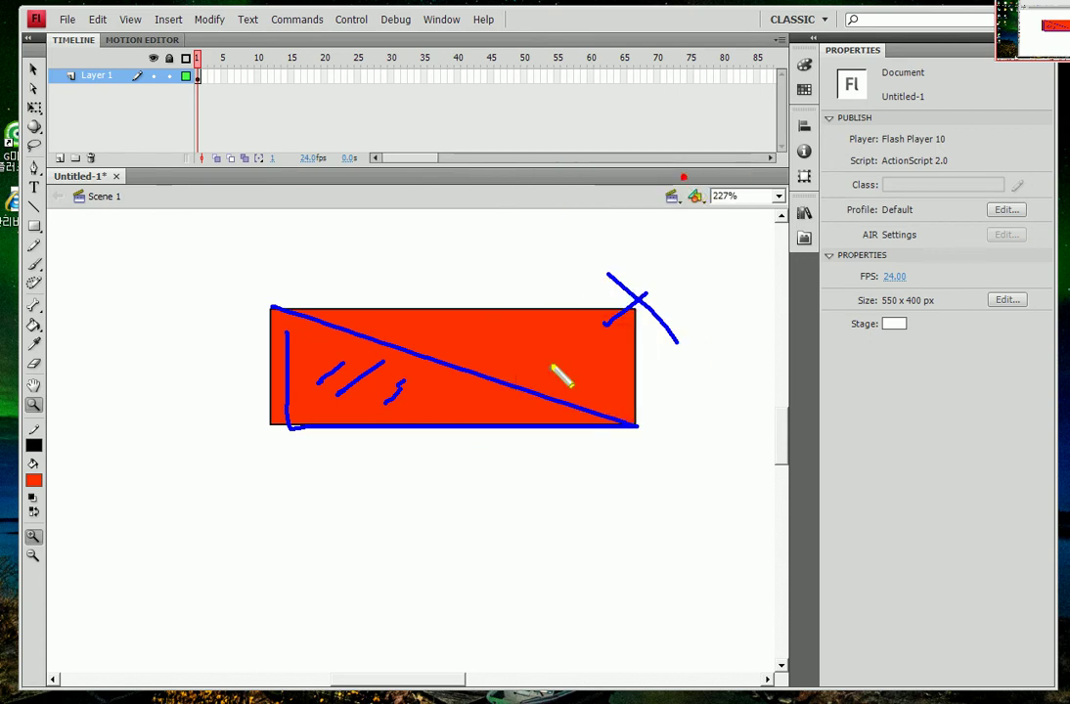
pyautogui.moveTo(631, 421)
pyautogui.mouseDown()
pyautogui.moveTo(272, 301)
pyautogui.moveTo(267, 377)
pyautogui.moveTo(352, 419)
pyautogui.moveTo(577, 416)
pyautogui.mouseUp()
pyautogui.moveTo(619, 284)
pyautogui.mouseDown()
pyautogui.moveTo(646, 315)
pyautogui.moveTo(610, 335)
pyautogui.mouseUp()
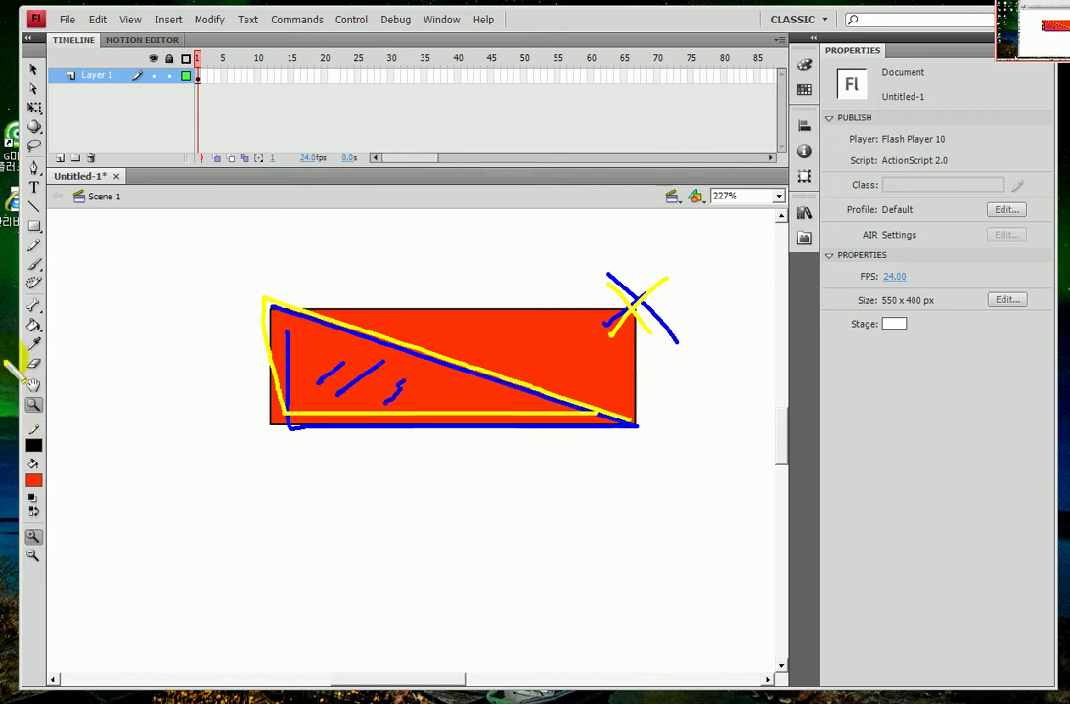
pyautogui.press('Escape')
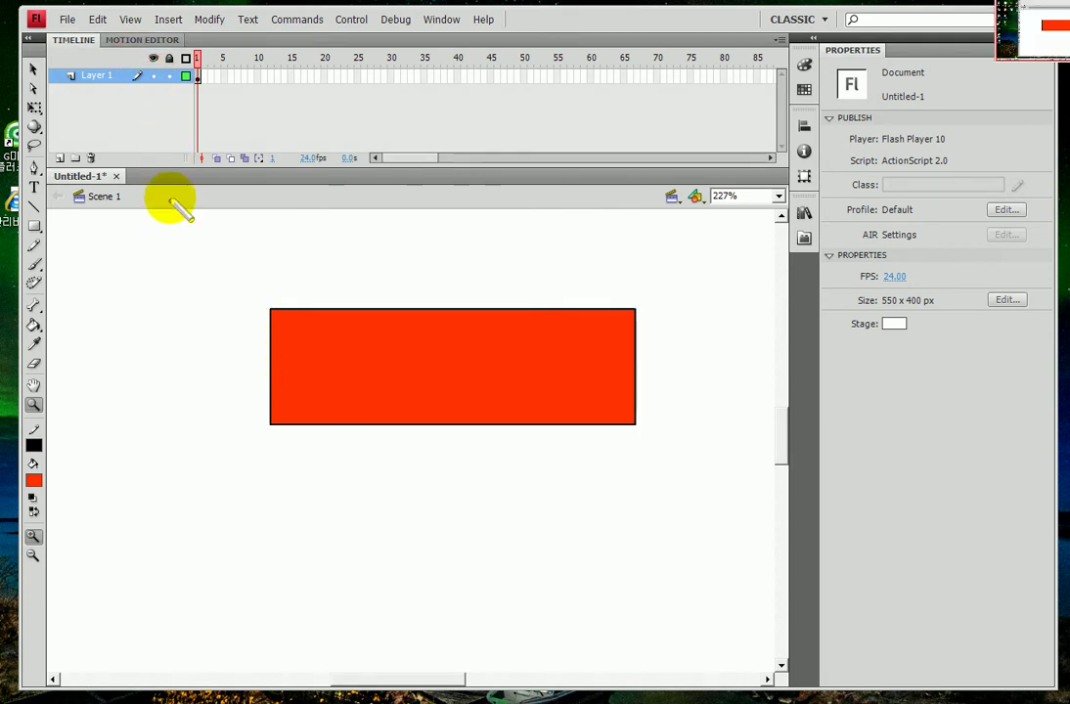
pyautogui.rightClick(199, 315)
pyautogui.moveTo(263, 348)
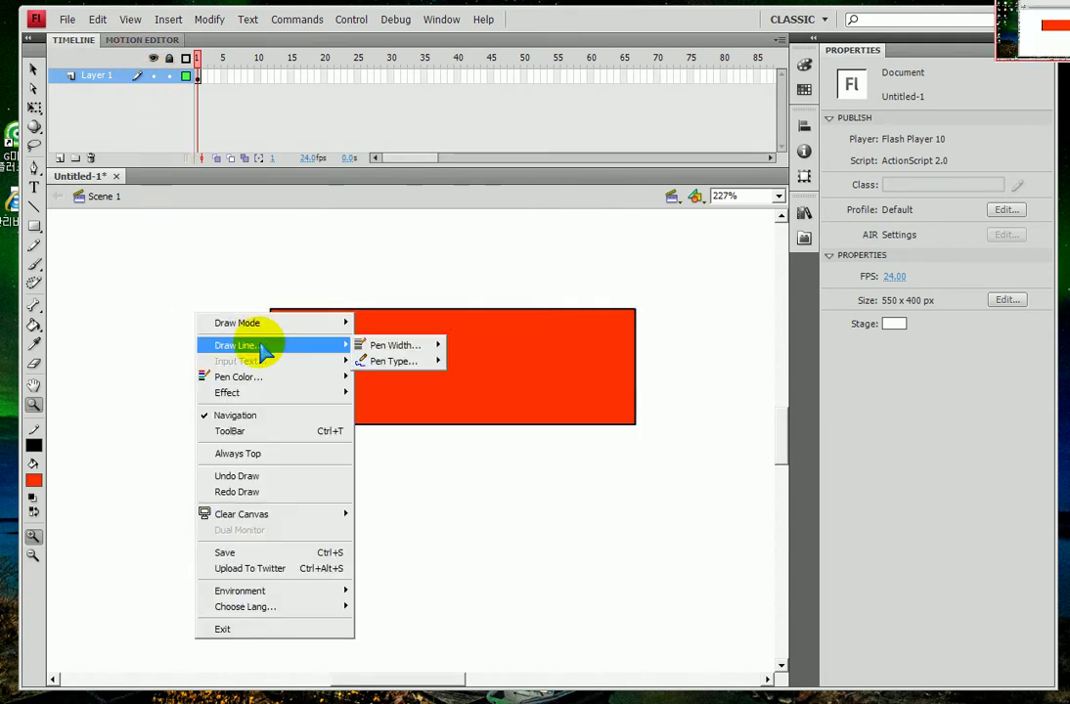
pyautogui.moveTo(270, 378)
pyautogui.click(370, 377)
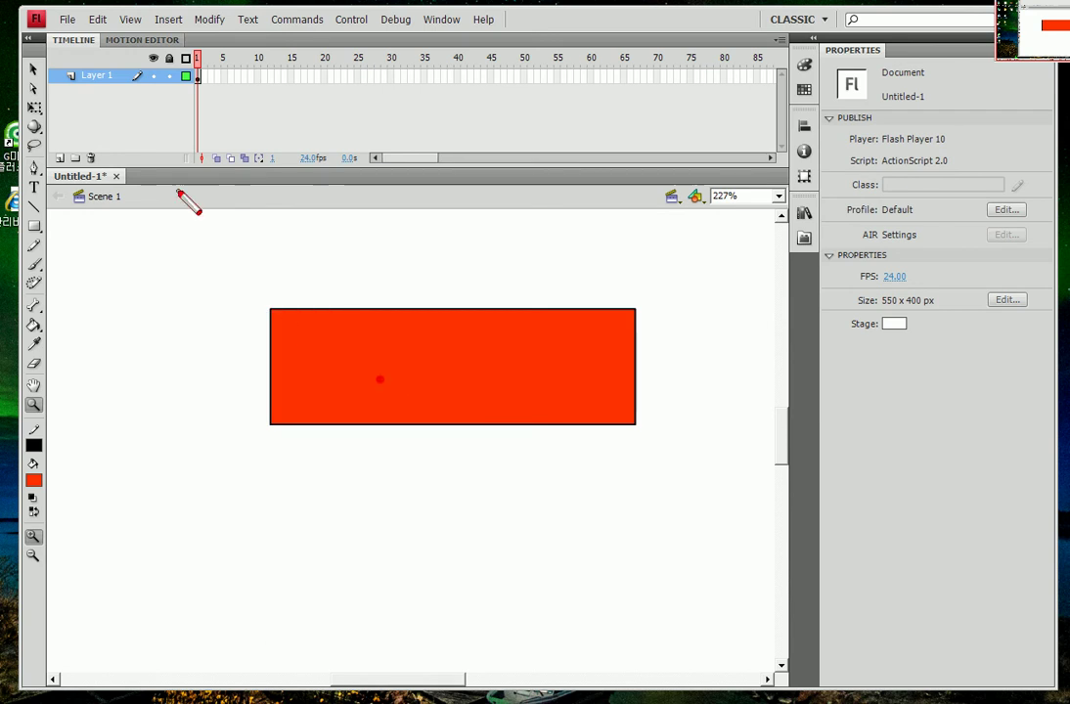
pyautogui.moveTo(179, 112)
pyautogui.mouseDown()
pyautogui.moveTo(144, 94)
pyautogui.moveTo(192, 51)
pyautogui.moveTo(168, 102)
pyautogui.mouseUp()
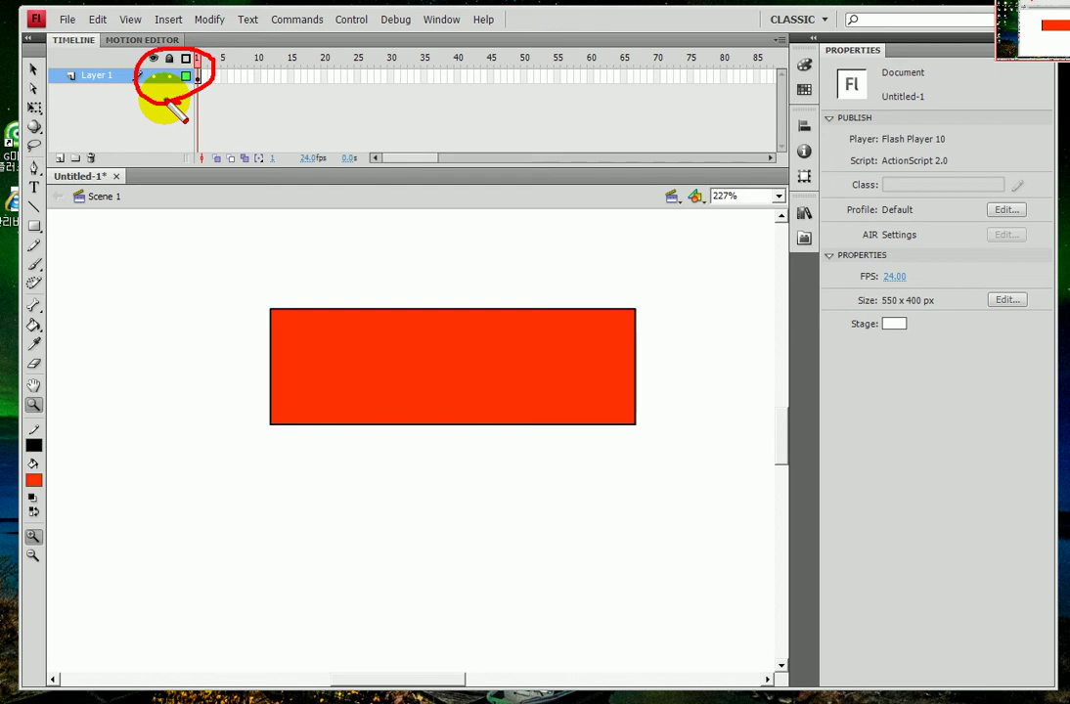
pyautogui.click(186, 77)
pyautogui.click(186, 76)
pyautogui.click(186, 77)
pyautogui.doubleClick(186, 77)
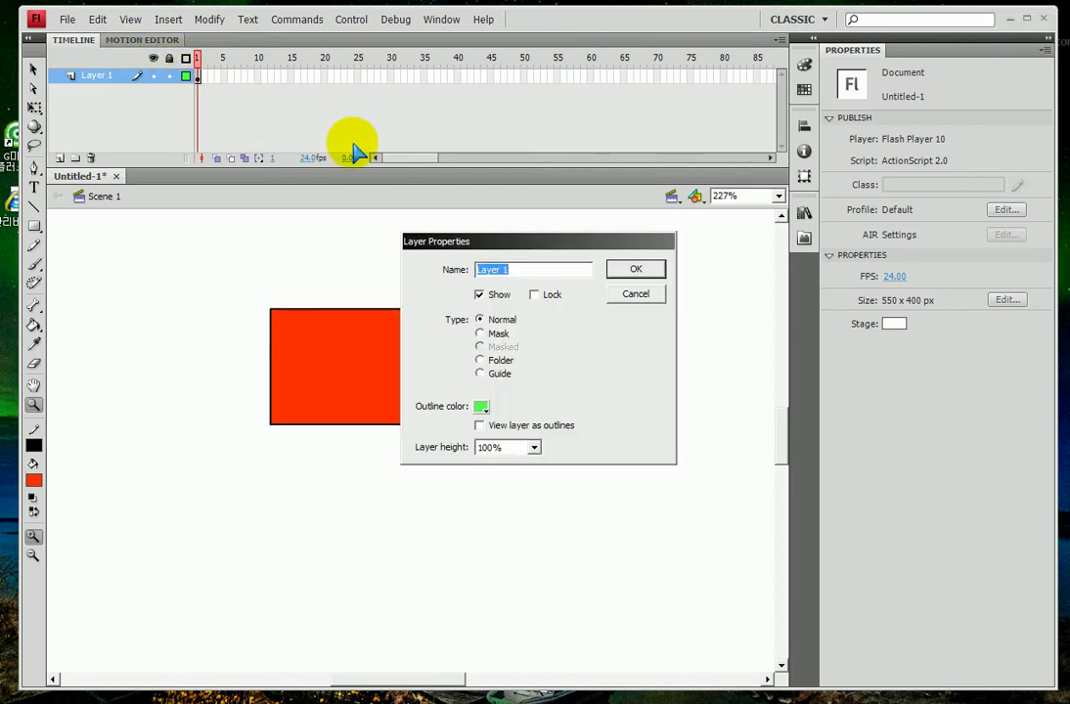
pyautogui.click(631, 291)
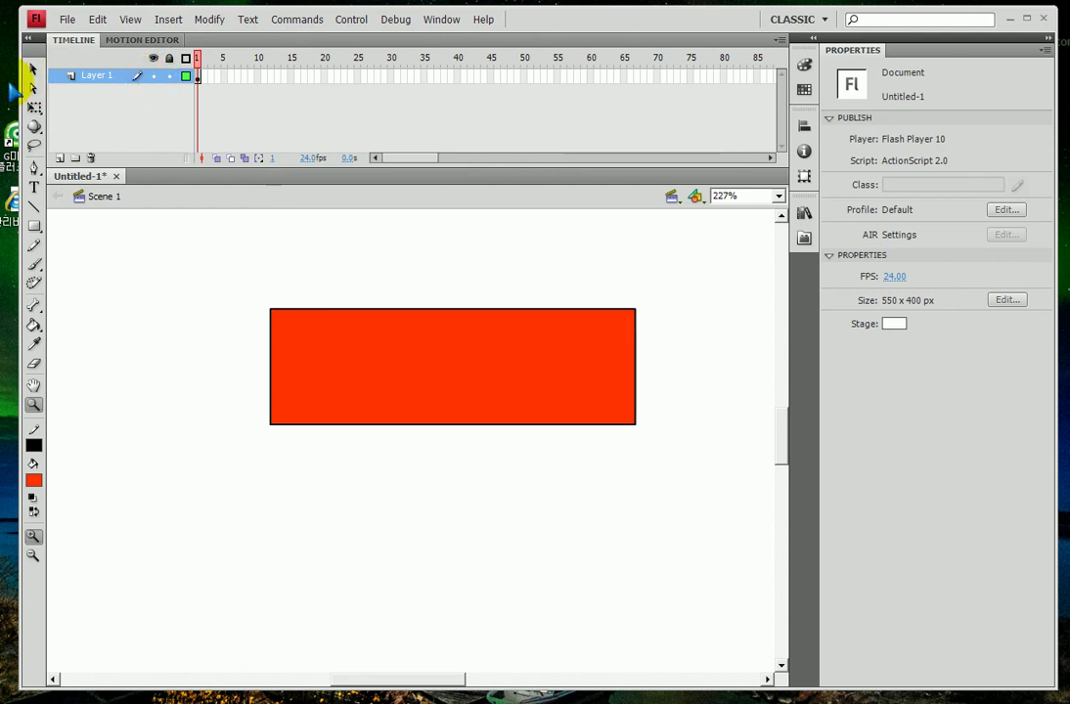
# Step: Select the rectangle's upper-right corner point with the Subselection tool and delete it, leaving a right triangle
pyautogui.click(33, 91)
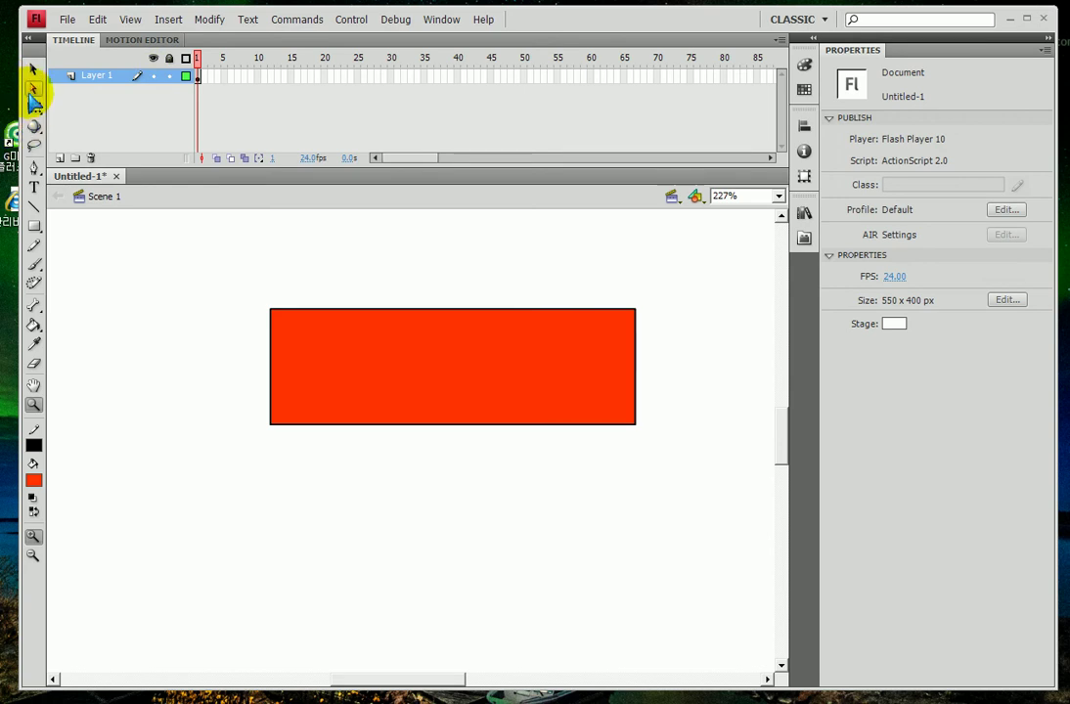
pyautogui.click(32, 107)
pyautogui.moveTo(30, 97); pyautogui.dragTo(27, 96)
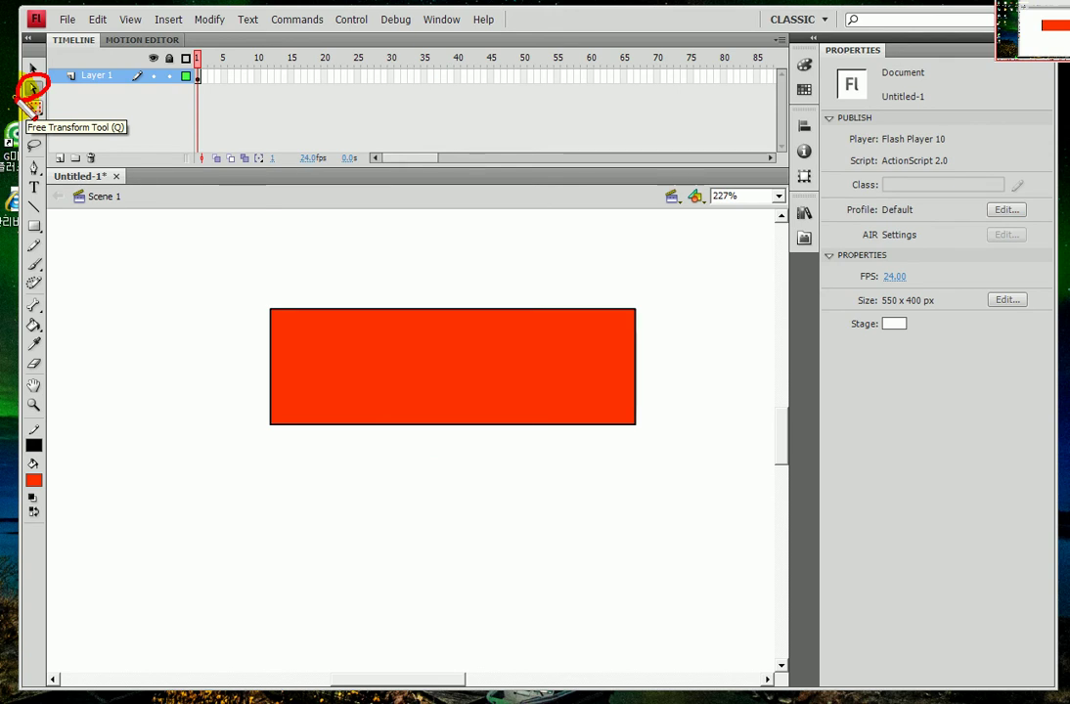
pyautogui.moveTo(636, 322)
pyautogui.mouseDown()
pyautogui.moveTo(656, 300)
pyautogui.moveTo(626, 335)
pyautogui.moveTo(629, 295)
pyautogui.moveTo(664, 320)
pyautogui.moveTo(624, 344)
pyautogui.moveTo(626, 303)
pyautogui.moveTo(665, 340)
pyautogui.mouseUp()
pyautogui.moveTo(601, 271)
pyautogui.mouseDown()
pyautogui.moveTo(615, 363)
pyautogui.moveTo(678, 359)
pyautogui.moveTo(656, 265)
pyautogui.moveTo(600, 266)
pyautogui.mouseUp()
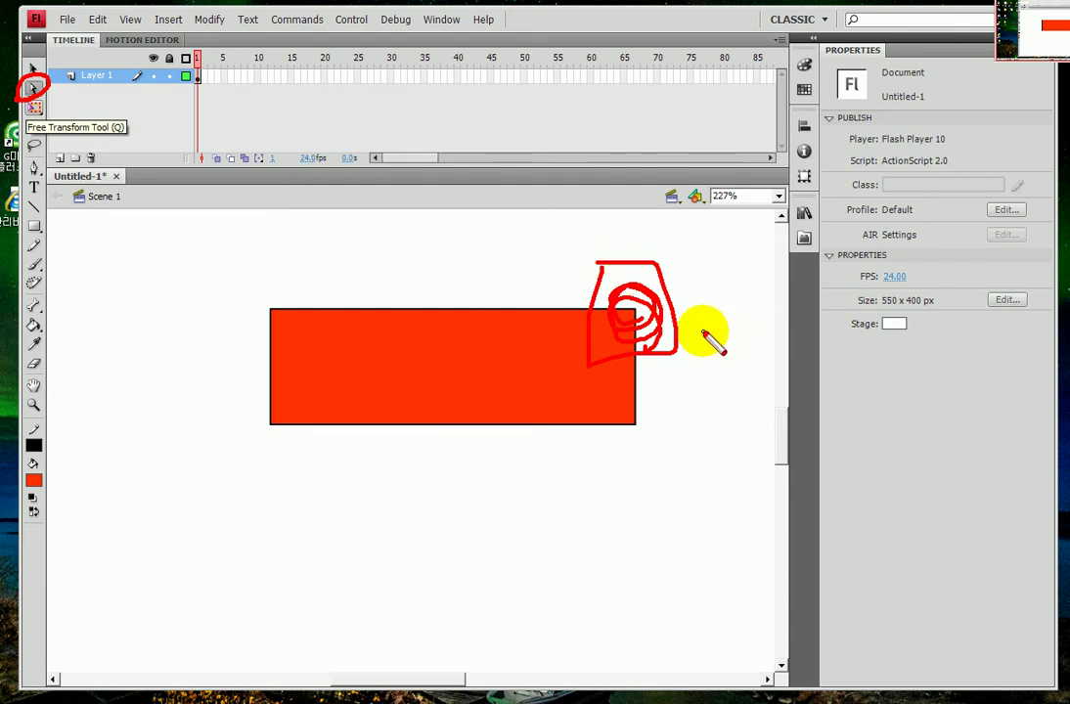
pyautogui.moveTo(583, 258); pyautogui.dragTo(661, 352)
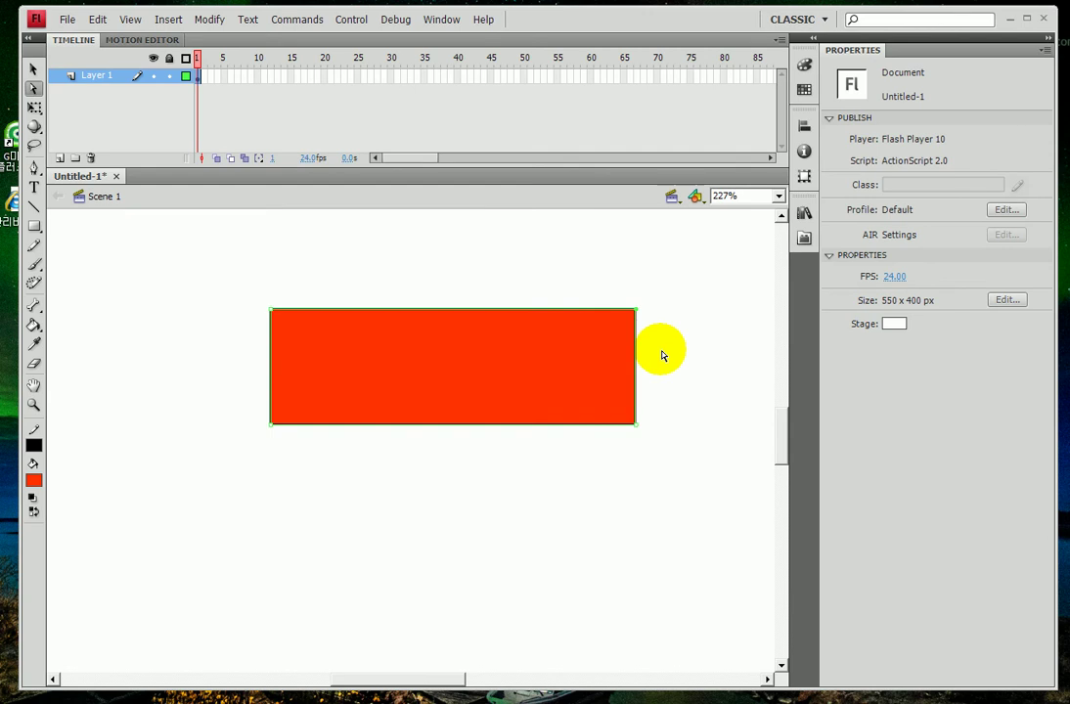
pyautogui.press('Delete')
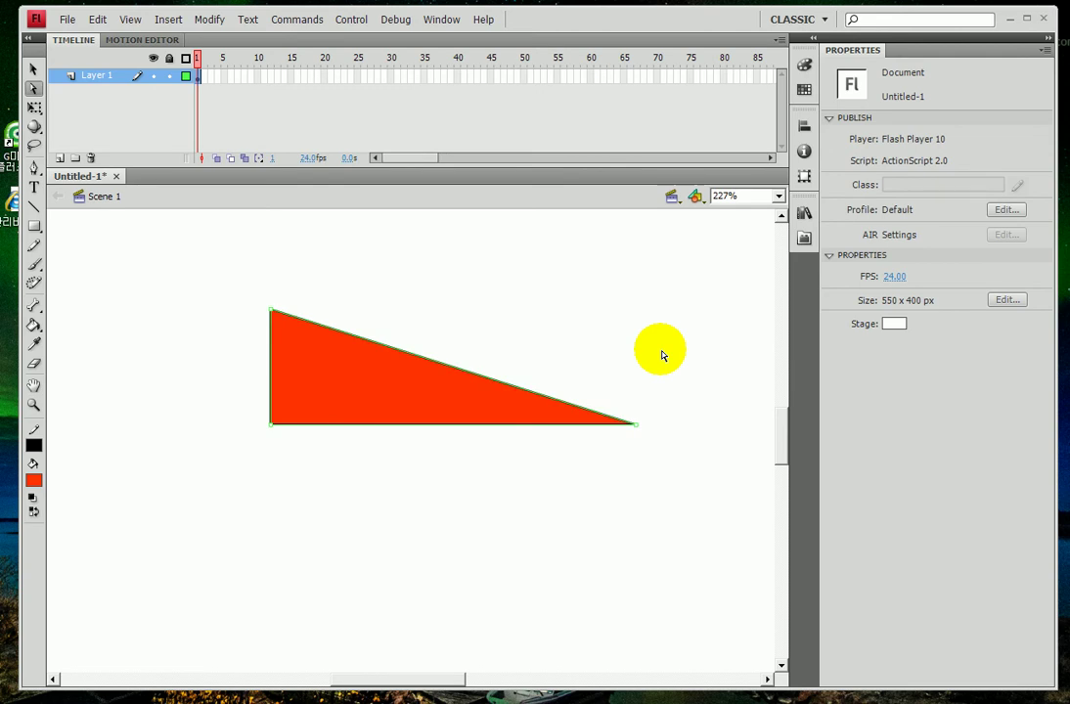
pyautogui.press('q')
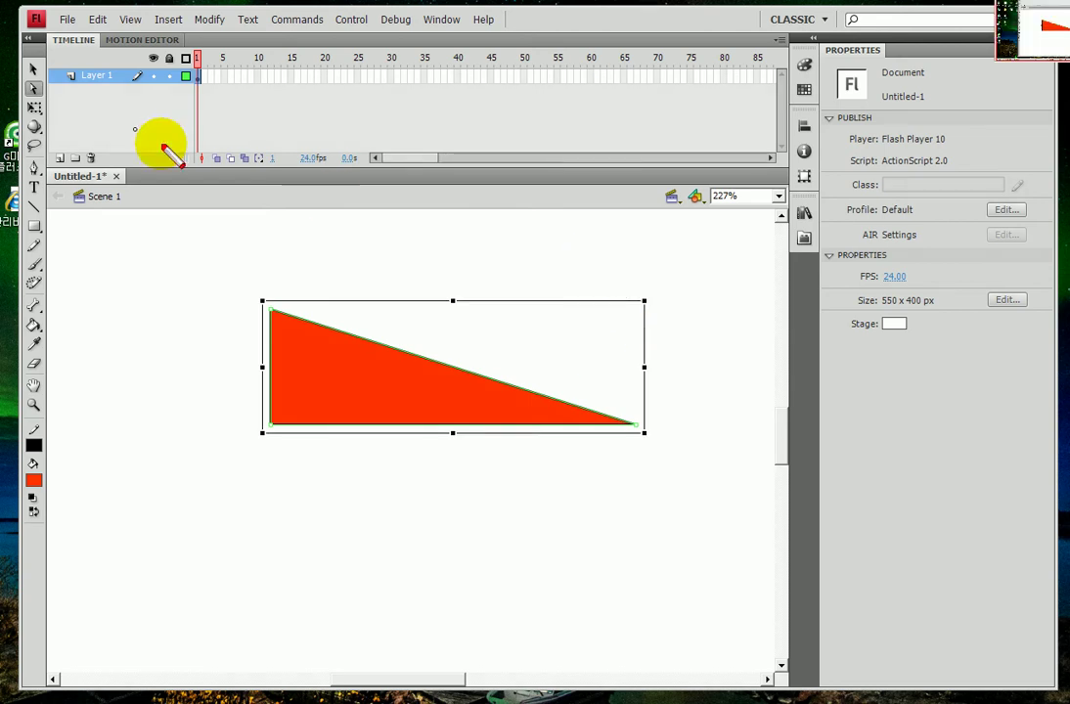
pyautogui.click(32, 98)
pyautogui.moveTo(25, 98); pyautogui.dragTo(56, 109)
pyautogui.moveTo(570, 261)
pyautogui.mouseDown()
pyautogui.moveTo(579, 342)
pyautogui.moveTo(670, 364)
pyautogui.moveTo(679, 296)
pyautogui.moveTo(583, 282)
pyautogui.mouseUp()
pyautogui.moveTo(692, 243)
pyautogui.mouseDown()
pyautogui.moveTo(698, 305)
pyautogui.moveTo(724, 272)
pyautogui.moveTo(698, 309)
pyautogui.moveTo(890, 312)
pyautogui.mouseUp()
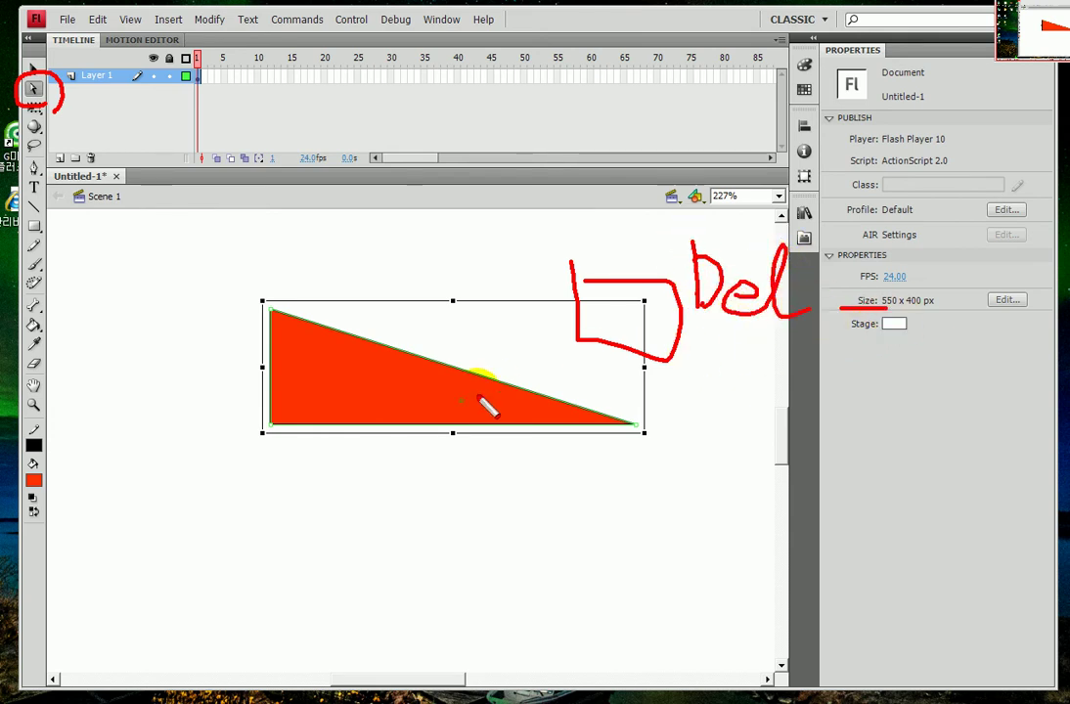
pyautogui.click(287, 409)
pyautogui.click(282, 412)
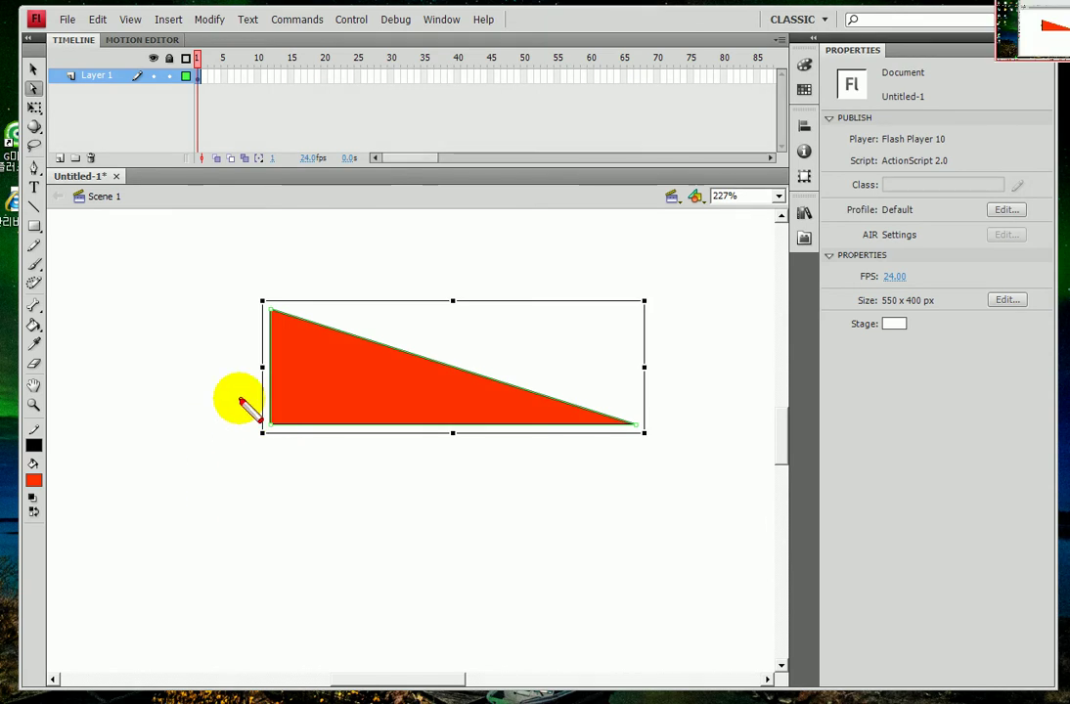
pyautogui.moveTo(256, 431)
pyautogui.mouseDown()
pyautogui.moveTo(348, 442)
pyautogui.moveTo(333, 422)
pyautogui.moveTo(360, 440)
pyautogui.moveTo(266, 443)
pyautogui.mouseUp()
# Step: Nudge the triangle's lower-left corner point horizontally inward by about a tenth of the base, slanting its left side
pyautogui.click(34, 90)
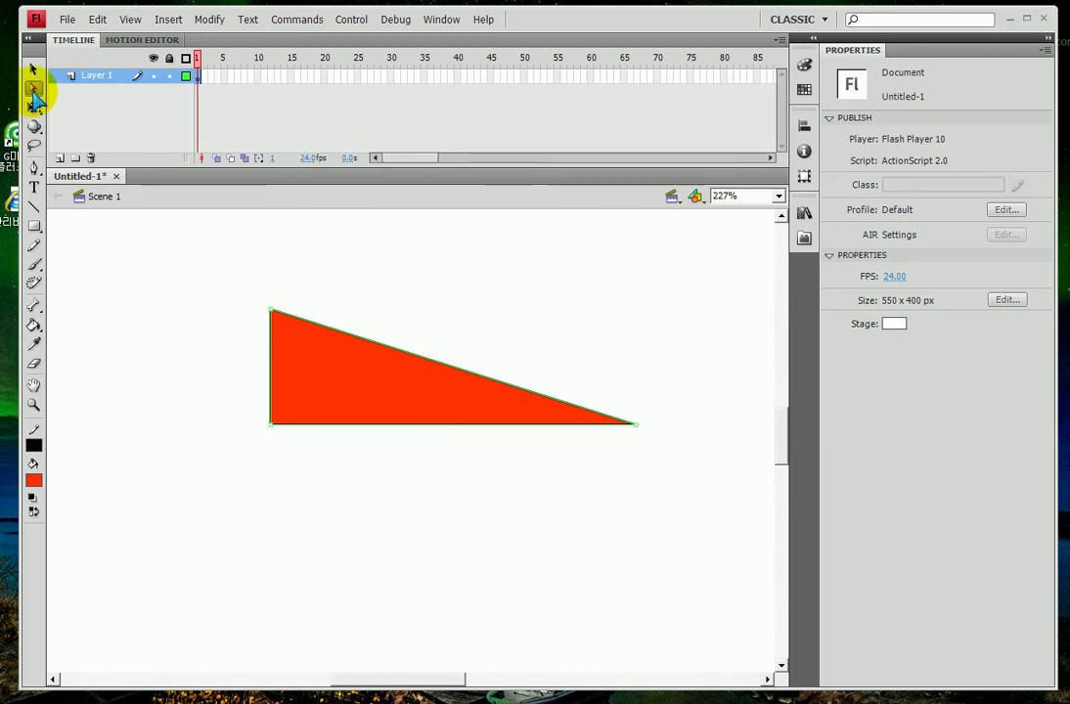
pyautogui.click(35, 90)
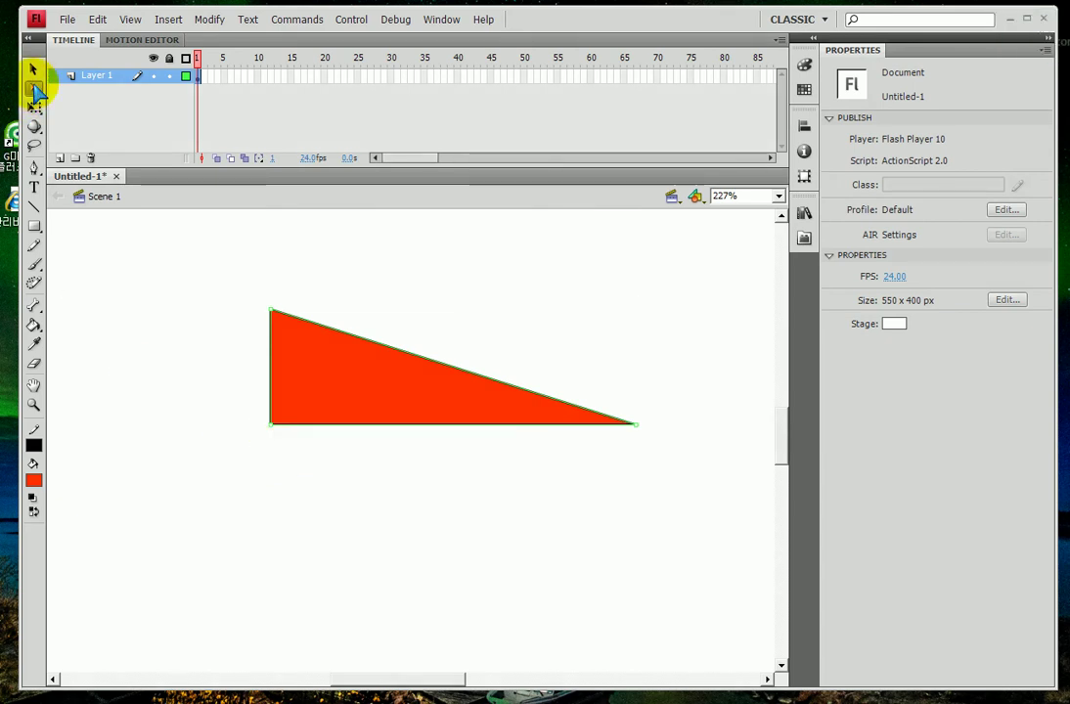
pyautogui.click(301, 487)
pyautogui.moveTo(301, 470); pyautogui.dragTo(224, 404)
pyautogui.press('Right')
pyautogui.press('Right')
pyautogui.press('Right')
pyautogui.press('Right')
pyautogui.press('Right')
pyautogui.press('Right')
pyautogui.press('Right')
pyautogui.press('Right')
pyautogui.press('Right')
pyautogui.press('Right')
pyautogui.press('Right')
pyautogui.press('Right')
pyautogui.press('Right')
pyautogui.press('Right')
pyautogui.press('Right')
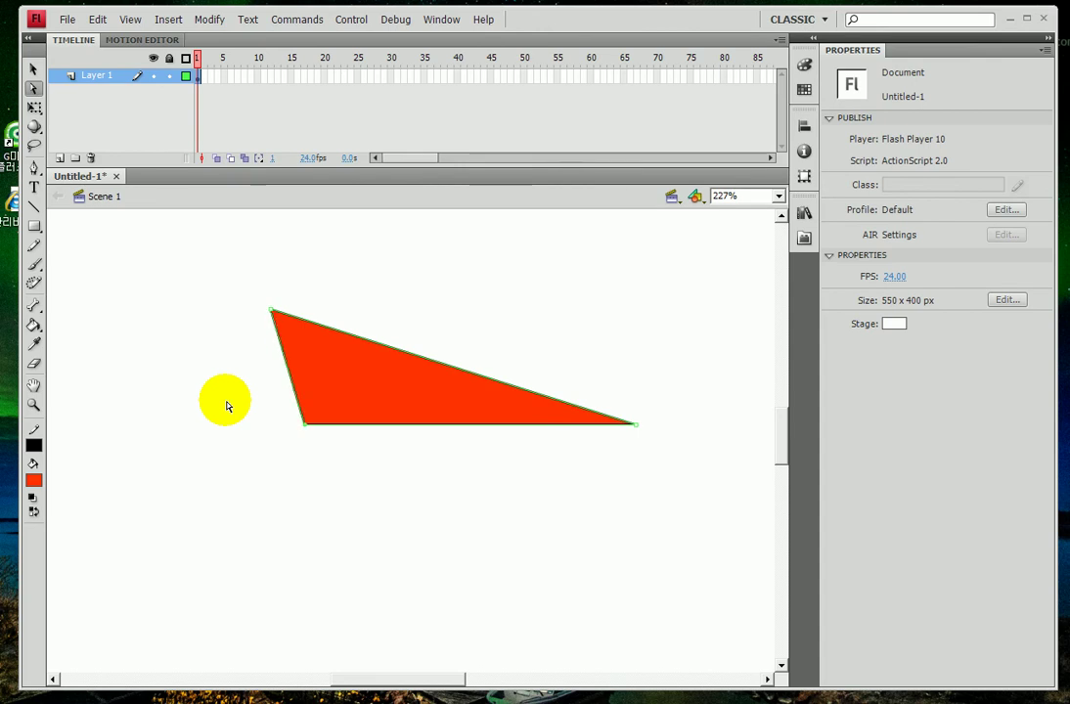
# Step: Nudge the triangle's lower-left corner point farther inward along the base, to about a quarter of the base length
pyautogui.press('Right')
pyautogui.press('Right')
pyautogui.press('Right')
pyautogui.press('Right')
pyautogui.press('Right')
pyautogui.press('Right')
pyautogui.press('Right')
pyautogui.press('Right')
pyautogui.press('Right')
pyautogui.press('Right')
pyautogui.press('Right')
pyautogui.press('Right')
pyautogui.press('Right')
pyautogui.press('Right')
pyautogui.press('Right')
pyautogui.press('Right')
pyautogui.press('Right')
pyautogui.press('Right')
pyautogui.press('Right')
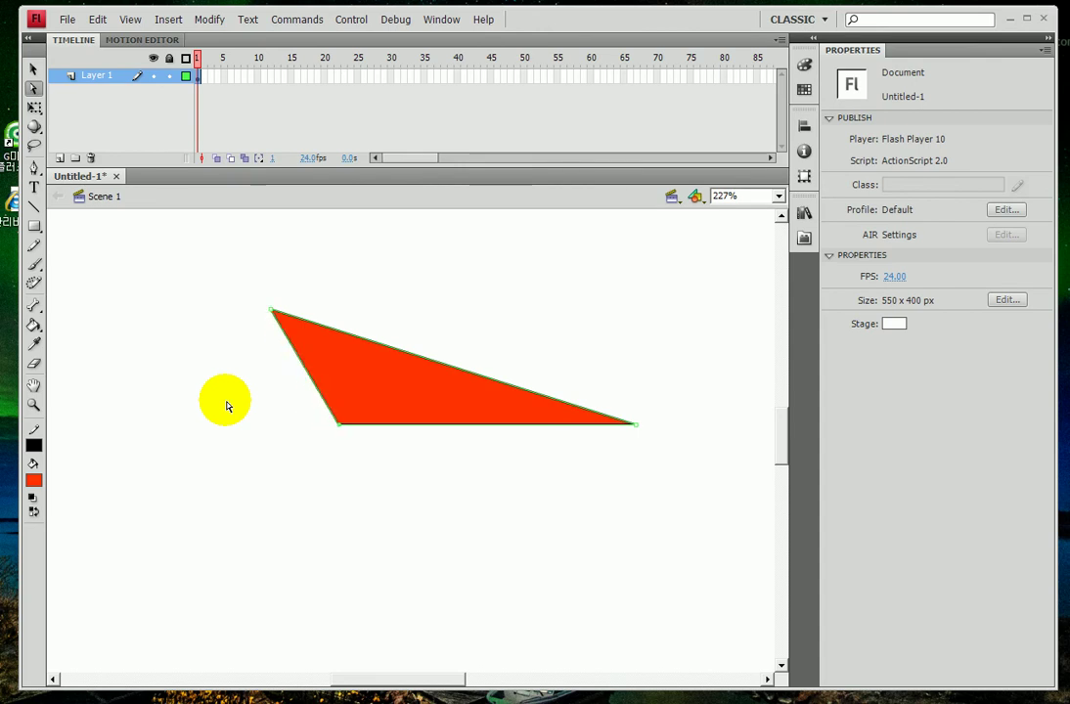
pyautogui.press('Right')
pyautogui.press('Right')
pyautogui.press('Right')
pyautogui.press('Right')
pyautogui.press('Right')
pyautogui.press('Right')
pyautogui.press('Right')
pyautogui.press('Right')
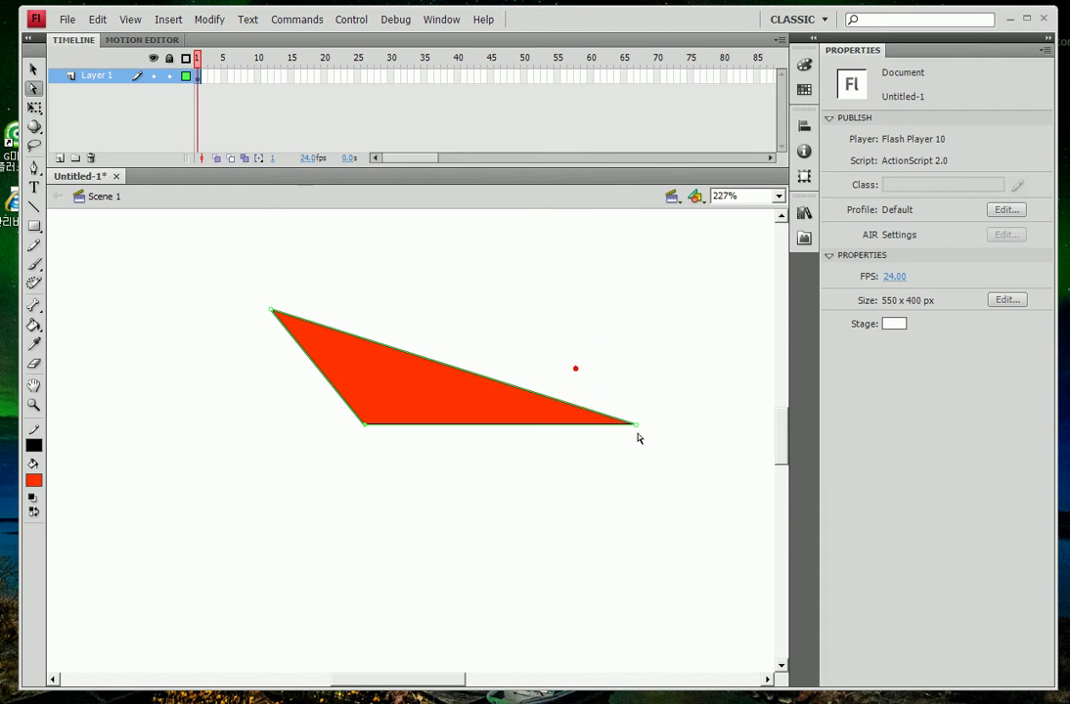
# Step: Nudge the triangle's lower-right corner point outward to lengthen the shape by about a sixth, and lower the upper-left corner point slightly
pyautogui.click(706, 458)
pyautogui.moveTo(704, 452); pyautogui.dragTo(602, 399)
pyautogui.press('Right')
pyautogui.press('Right')
pyautogui.press('Right')
pyautogui.press('Right')
pyautogui.press('Right')
pyautogui.press('Right')
pyautogui.press('Right')
pyautogui.press('Right')
pyautogui.press('Right')
pyautogui.press('Right')
pyautogui.press('Right')
pyautogui.press('Right')
pyautogui.press('Right')
pyautogui.press('Right')
pyautogui.press('Right')
pyautogui.press('Right')
pyautogui.press('Right')
pyautogui.press('Right')
pyautogui.press('Right')
pyautogui.press('q')
pyautogui.hotkey('ctrl', '-')
pyautogui.press('a')
pyautogui.press('q')
pyautogui.press('a')
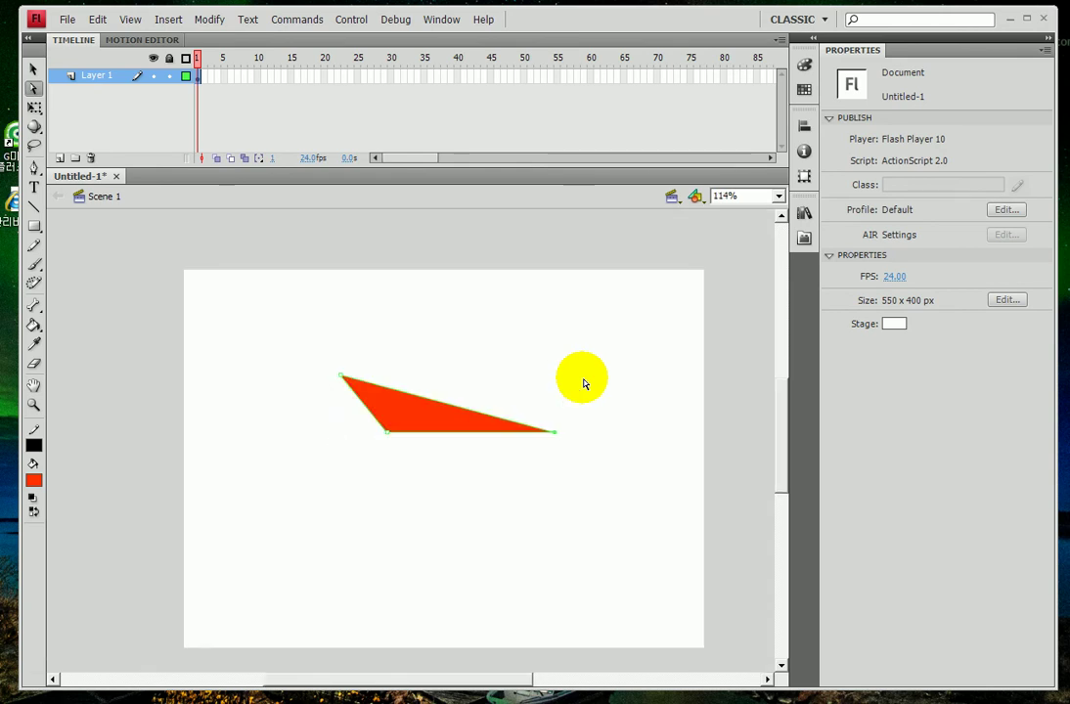
pyautogui.press('Right')
pyautogui.press('Right')
pyautogui.press('Right')
pyautogui.moveTo(367, 333); pyautogui.dragTo(439, 400)
pyautogui.click(454, 297)
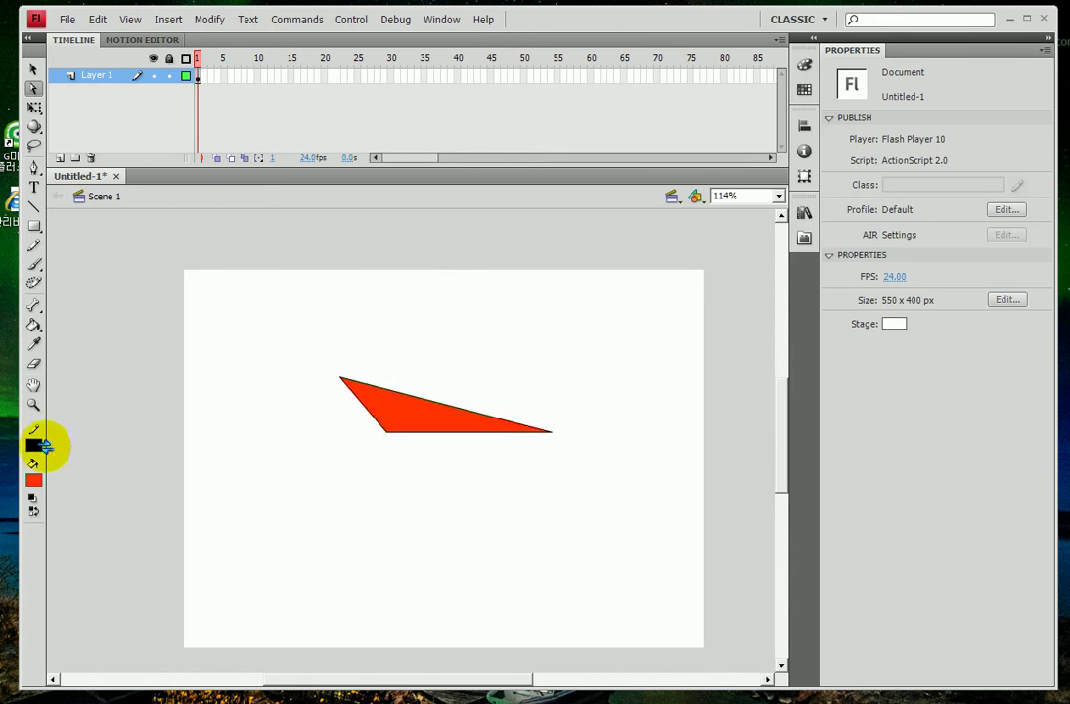
# Step: Zoom in on the red triangle and switch to the Selection tool
pyautogui.click(35, 406)
pyautogui.click(454, 437)
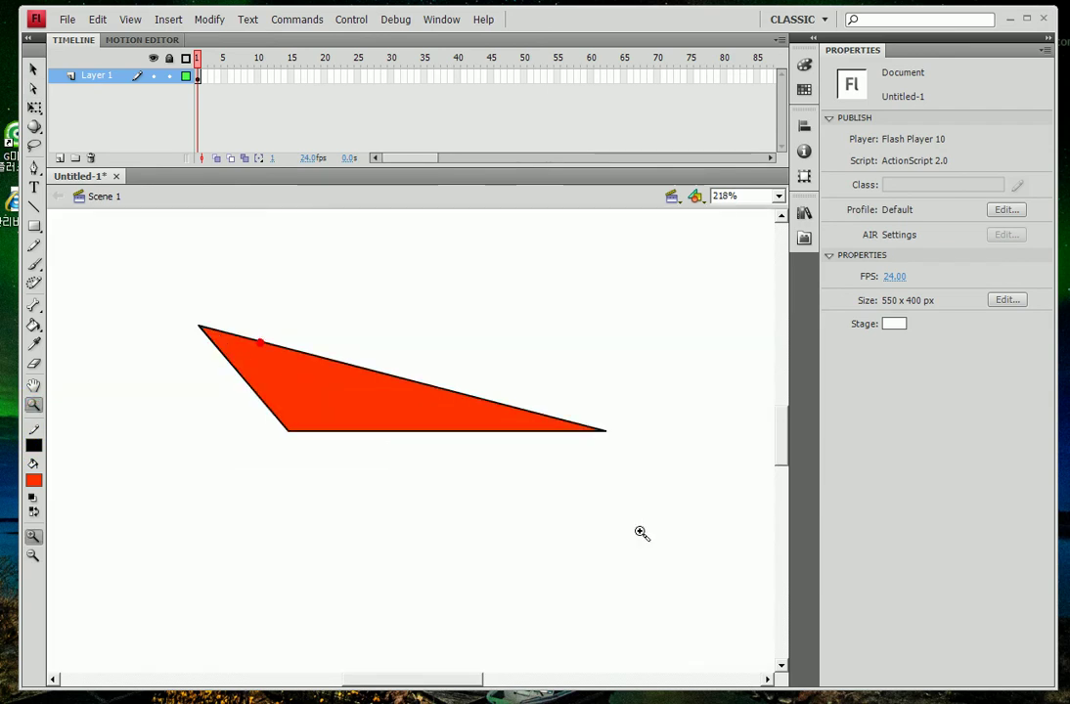
pyautogui.click(34, 72)
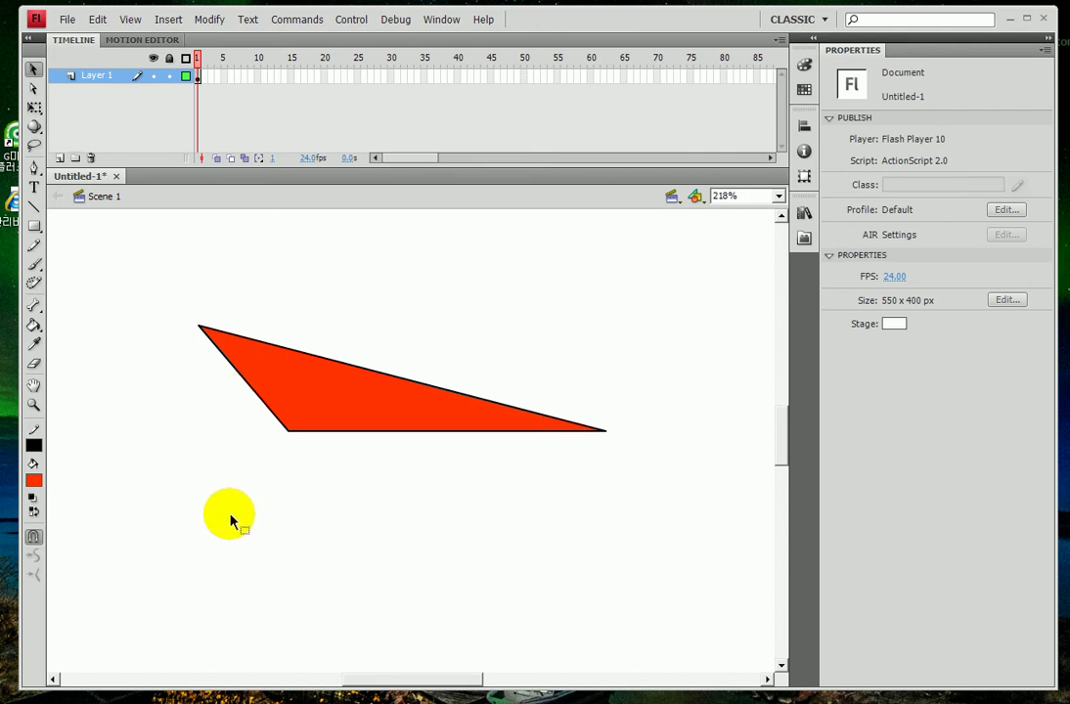
pyautogui.moveTo(188, 548)
pyautogui.mouseDown()
pyautogui.moveTo(168, 452)
pyautogui.moveTo(236, 503)
pyautogui.moveTo(201, 494)
pyautogui.moveTo(192, 526)
pyautogui.moveTo(197, 497)
pyautogui.moveTo(231, 564)
pyautogui.mouseUp()
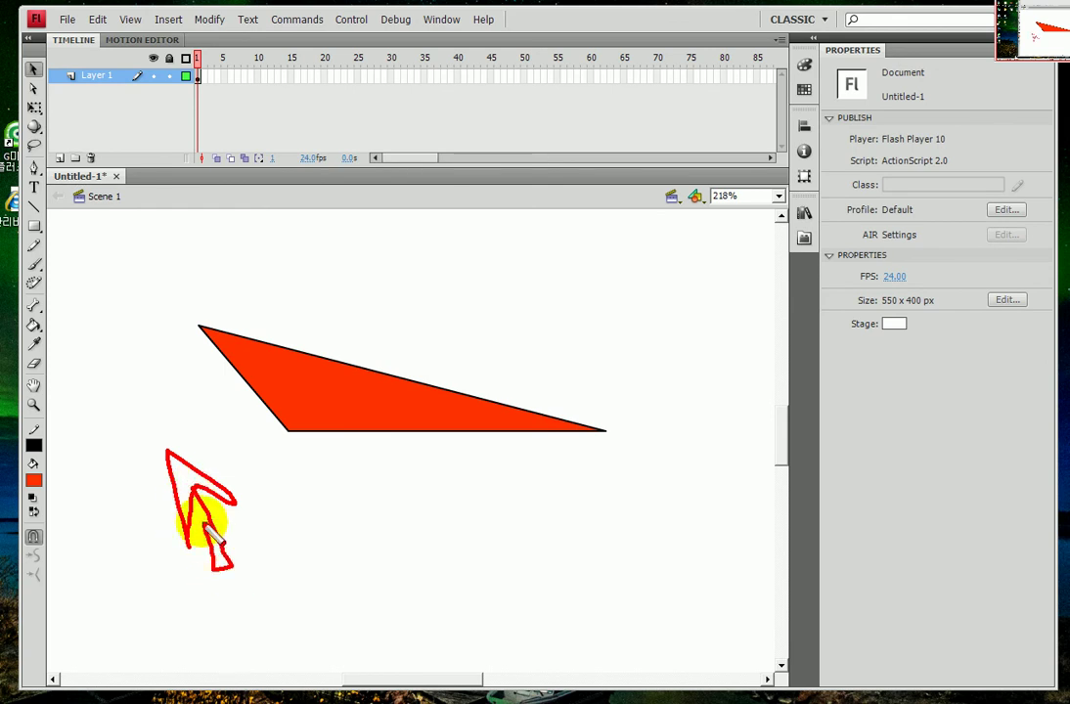
pyautogui.moveTo(191, 600)
pyautogui.mouseDown()
pyautogui.moveTo(207, 611)
pyautogui.moveTo(217, 588)
pyautogui.moveTo(184, 576)
pyautogui.moveTo(186, 562)
pyautogui.moveTo(196, 587)
pyautogui.mouseUp()
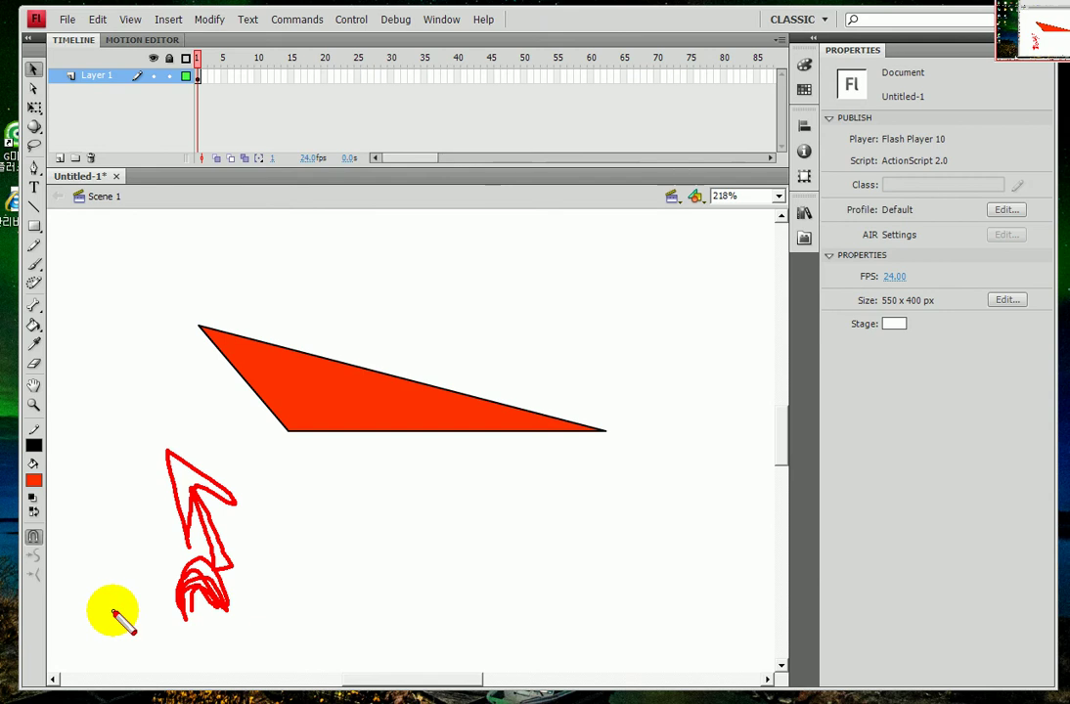
pyautogui.hotkey('ctrl', 'z')
pyautogui.hotkey('ctrl', 'z')
pyautogui.hotkey('ctrl', 'z')
pyautogui.hotkey('ctrl', 'z')
# Step: Bend the triangle's slanted left side inward into a deep concave curve near its lower end with the Selection tool
pyautogui.press('v')
pyautogui.moveTo(269, 411); pyautogui.dragTo(316, 411)
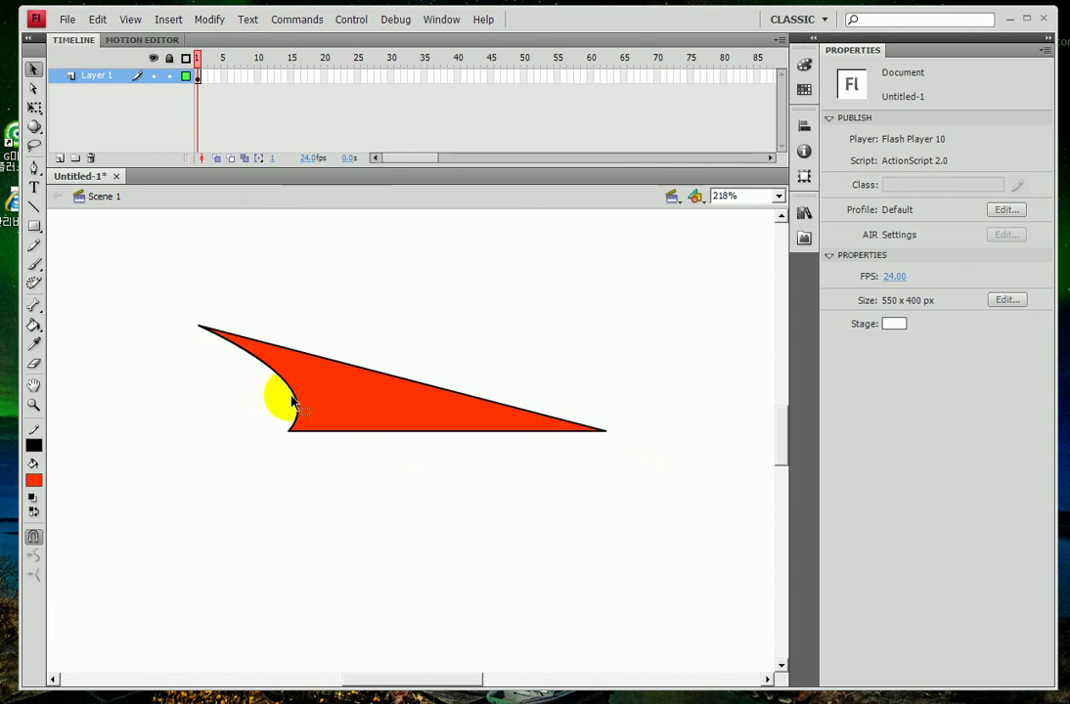
pyautogui.moveTo(296, 406); pyautogui.dragTo(302, 407)
pyautogui.moveTo(301, 404); pyautogui.dragTo(307, 405)
pyautogui.click(181, 450)
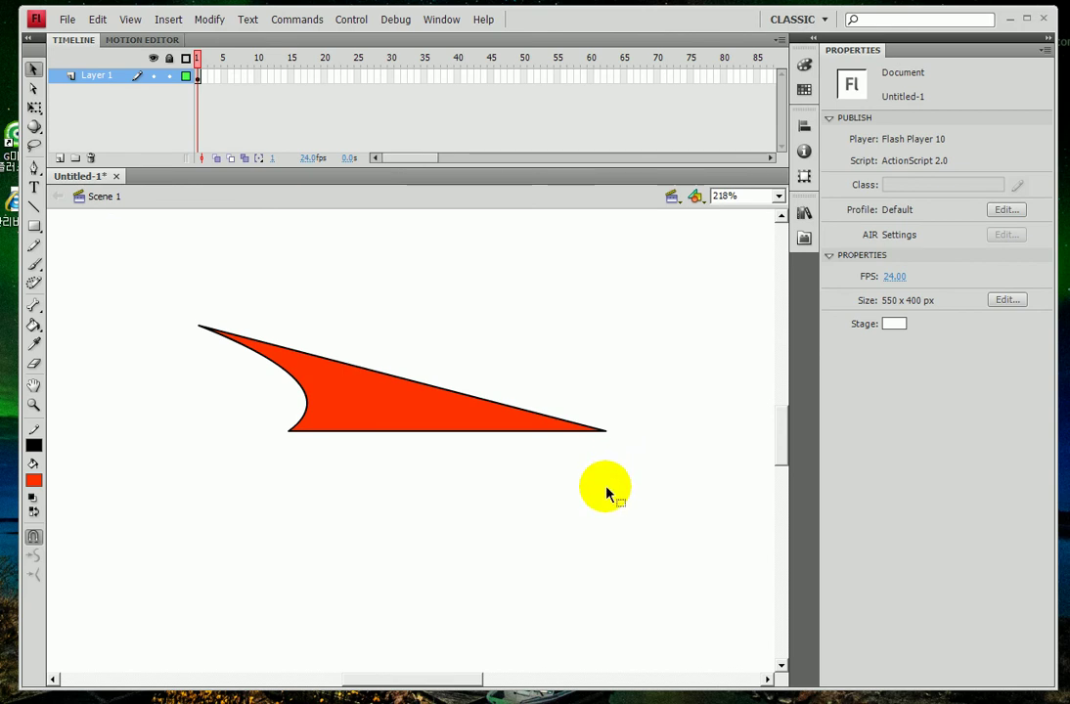
# Step: Select the whole curved shape with its outline and place a copy straight below it, at X 165 and about Y 210
pyautogui.moveTo(557, 494); pyautogui.dragTo(550, 471)
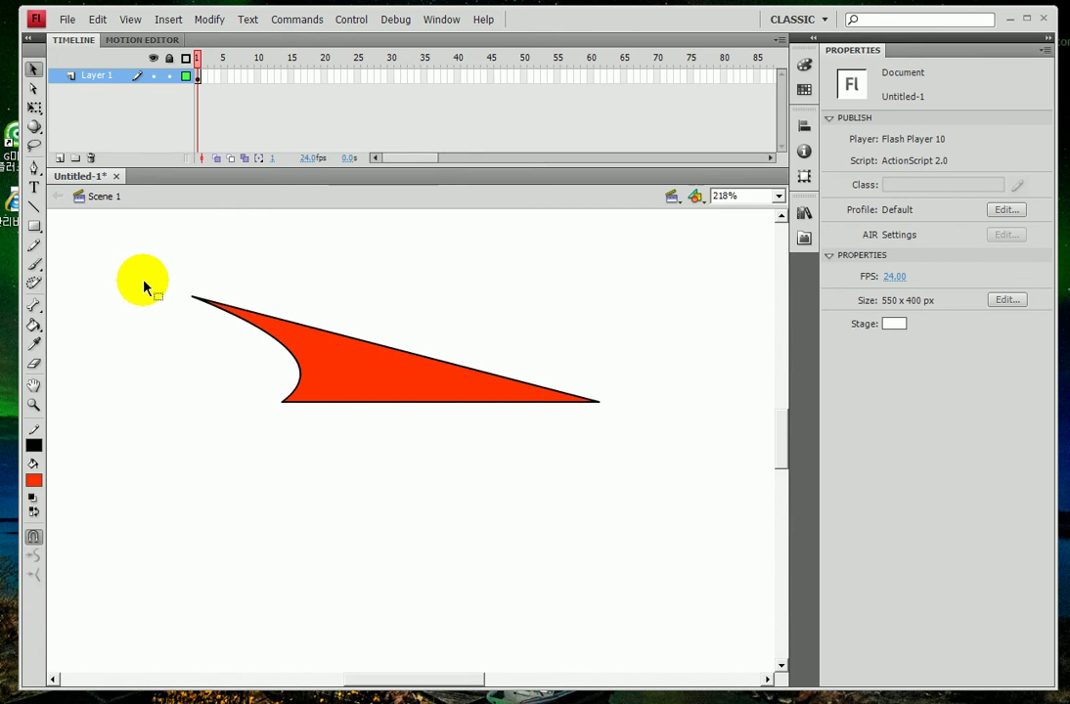
pyautogui.moveTo(145, 252); pyautogui.dragTo(596, 452)
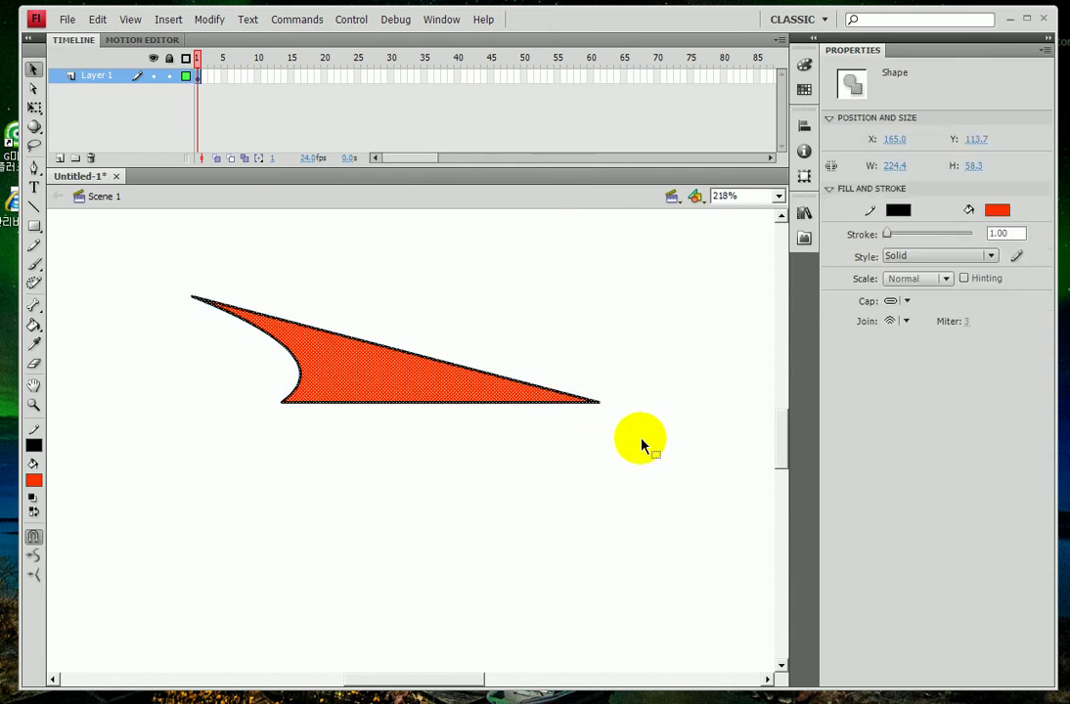
pyautogui.hotkey('ctrl', '-')
pyautogui.hotkey('ctrl', '-')
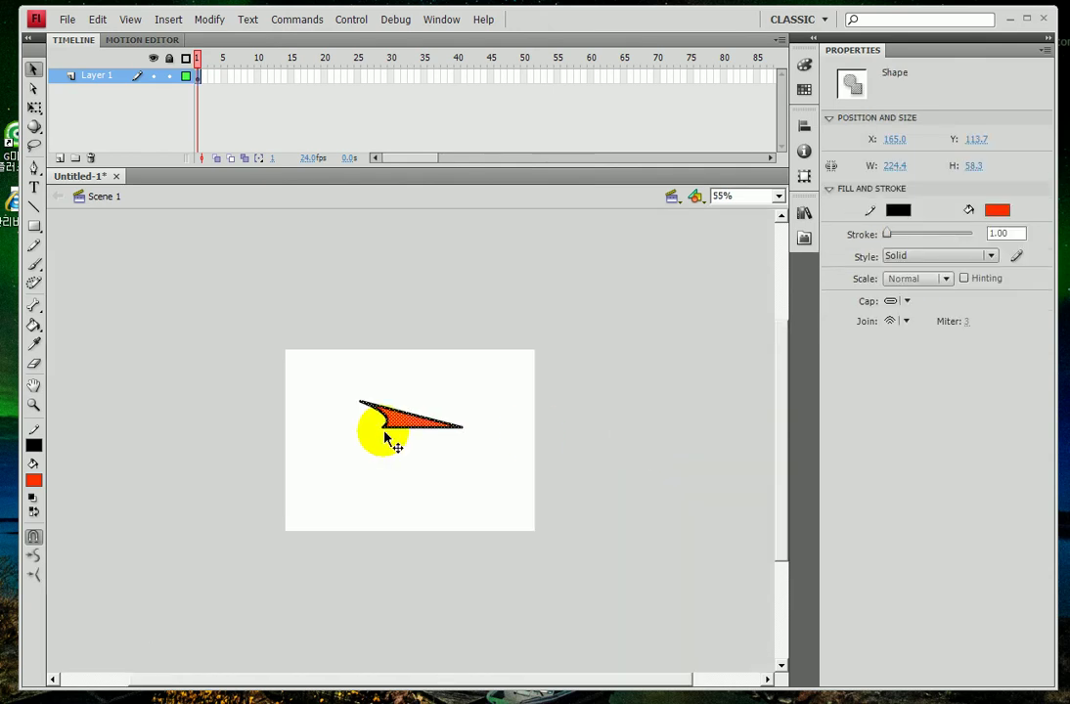
pyautogui.hotkey('ctrl', '=')
pyautogui.hotkey('ctrl', '=')
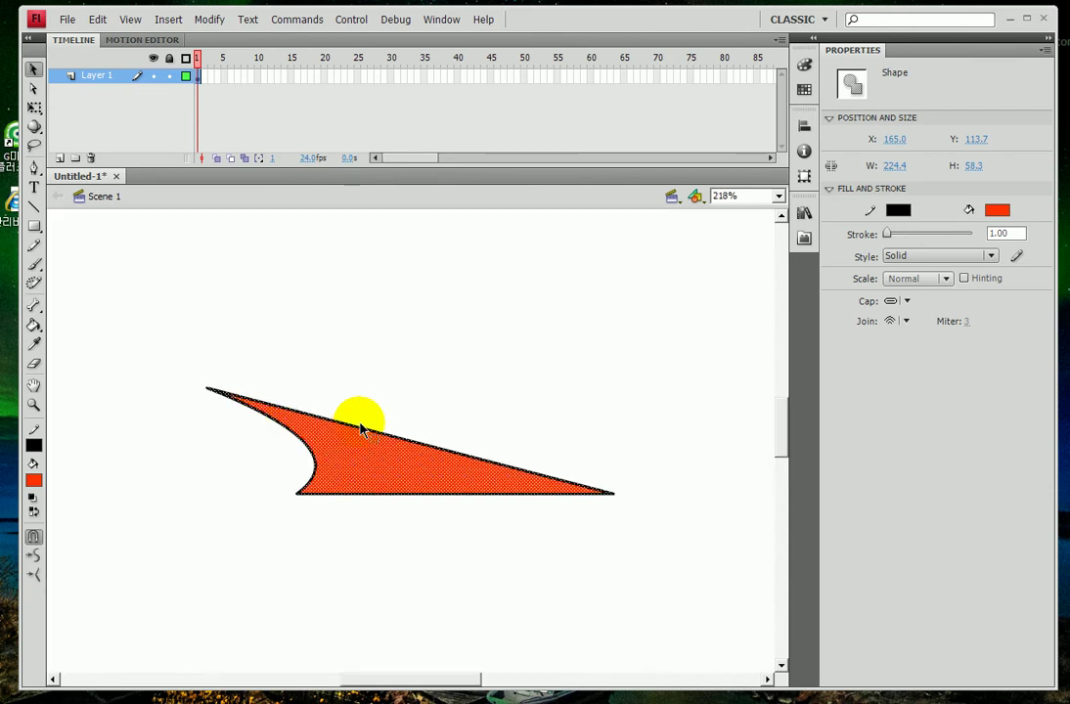
pyautogui.scroll(-3, 365, 347)
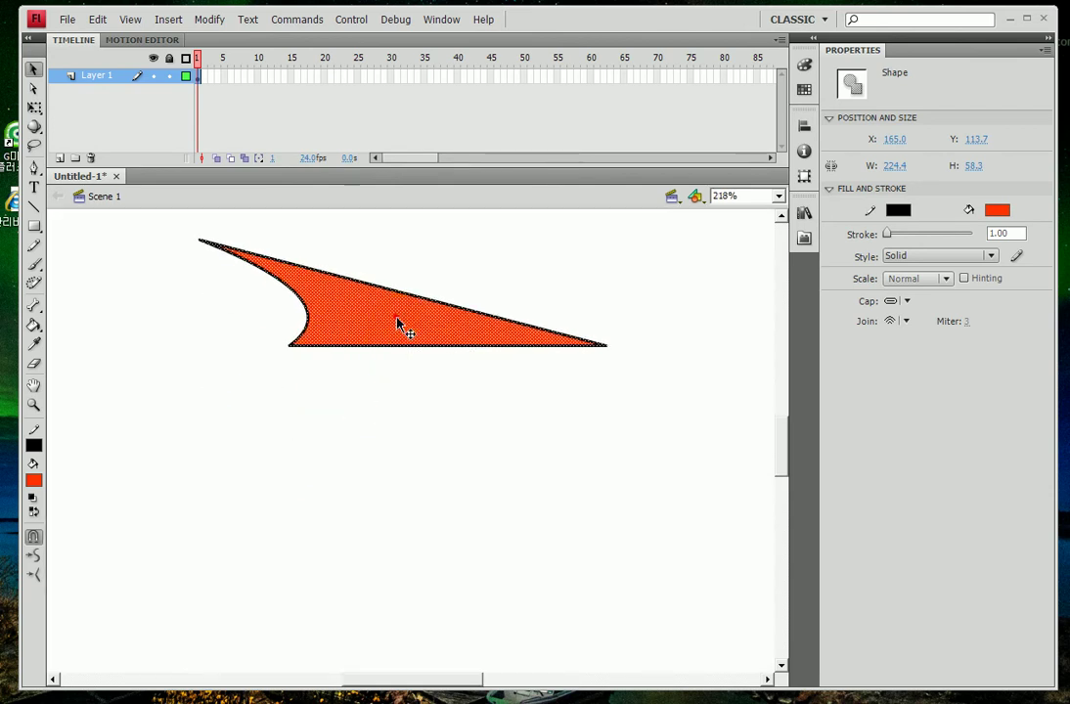
pyautogui.moveTo(398, 325); pyautogui.dragTo(391, 456)
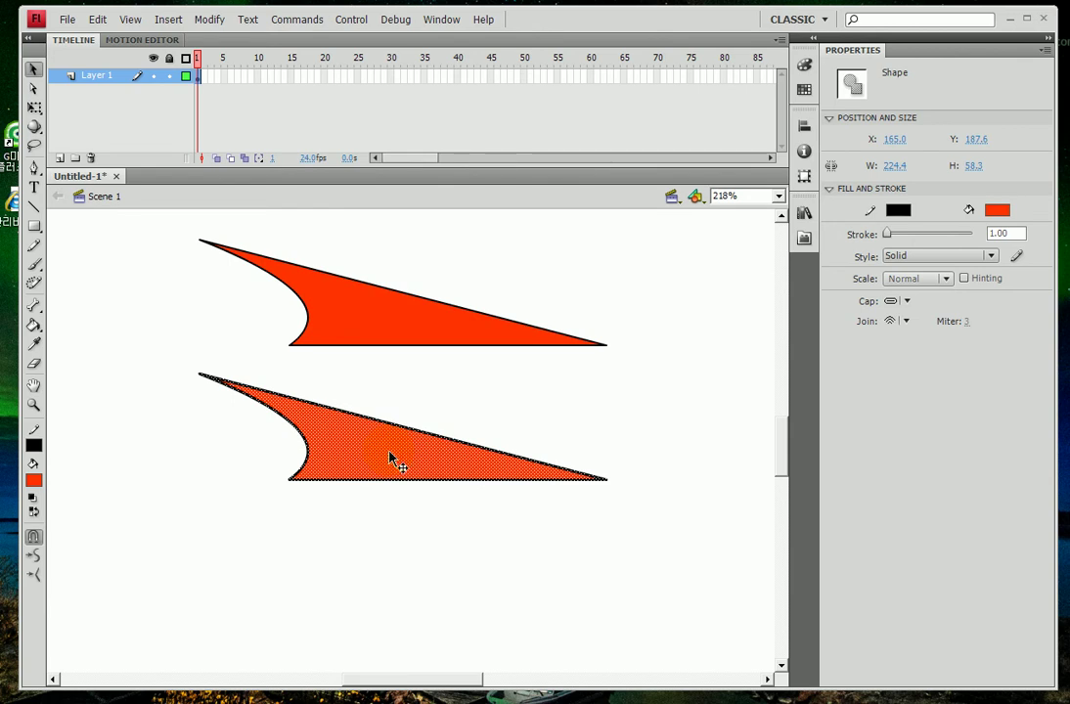
pyautogui.press('Down')
pyautogui.press('Down')
pyautogui.press('Down')
pyautogui.press('Down')
pyautogui.press('Down')
pyautogui.press('Down')
pyautogui.press('Down')
pyautogui.press('Down')
pyautogui.press('Down')
pyautogui.press('Down')
pyautogui.press('Down')
pyautogui.press('Down')
pyautogui.press('Down')
pyautogui.press('Down')
pyautogui.press('Down')
pyautogui.press('Down')
pyautogui.press('Down')
pyautogui.press('Down')
pyautogui.press('Down')
pyautogui.press('Down')
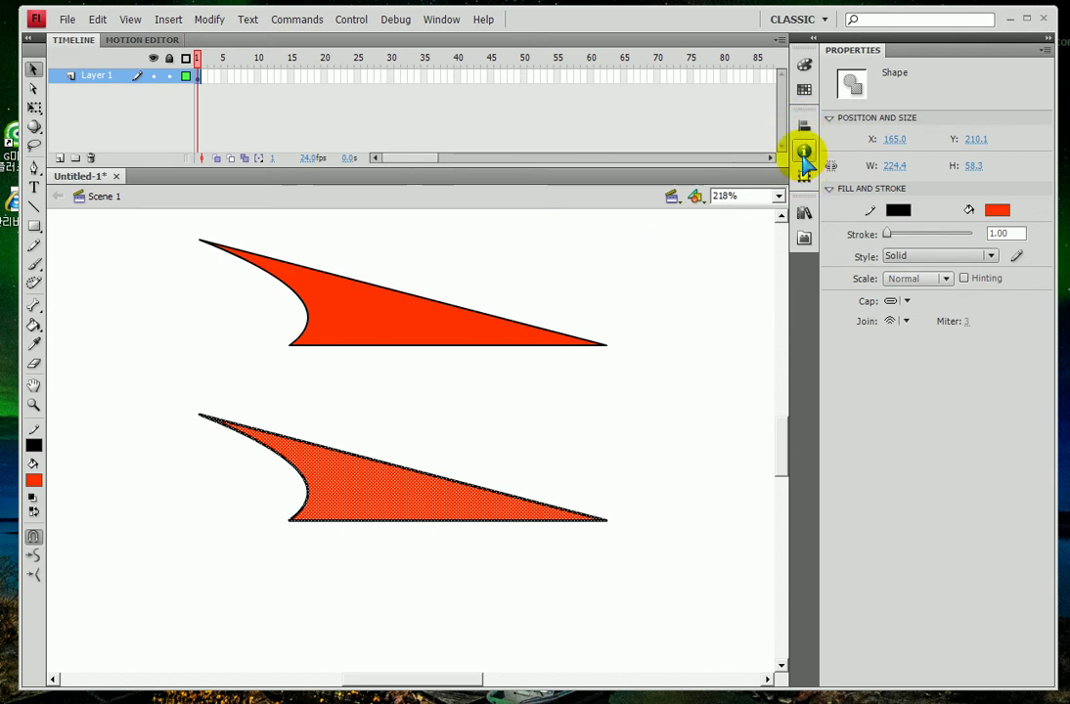
pyautogui.moveTo(804, 134)
pyautogui.mouseDown()
pyautogui.moveTo(805, 184)
pyautogui.moveTo(780, 215)
pyautogui.mouseUp()
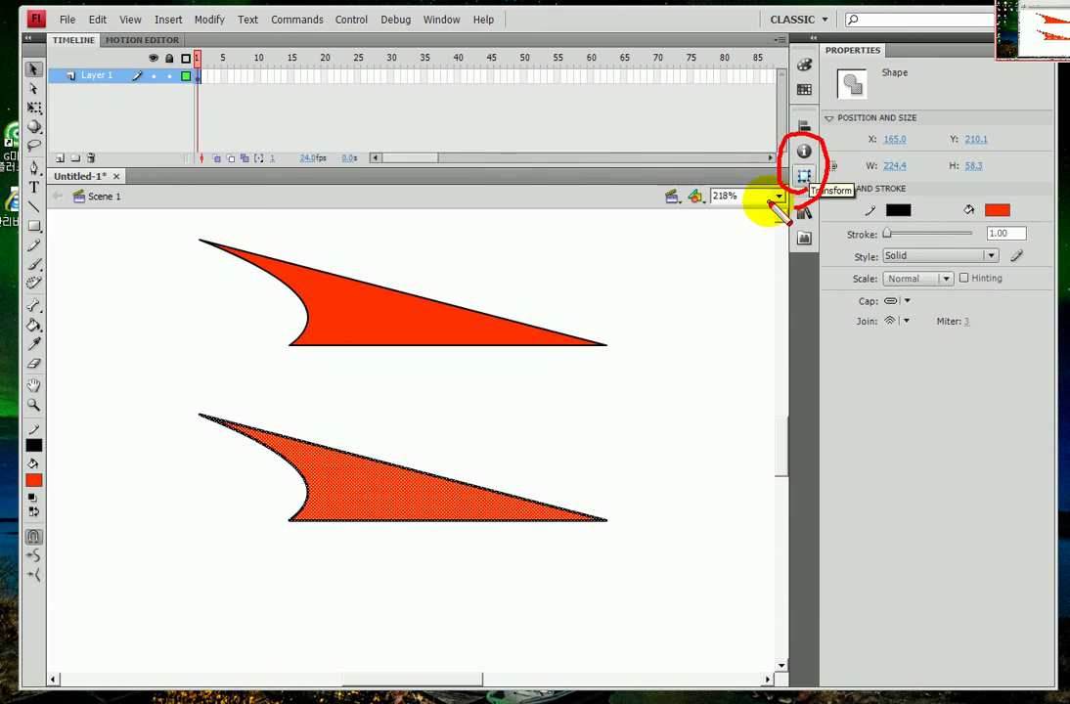
pyautogui.press('Escape')
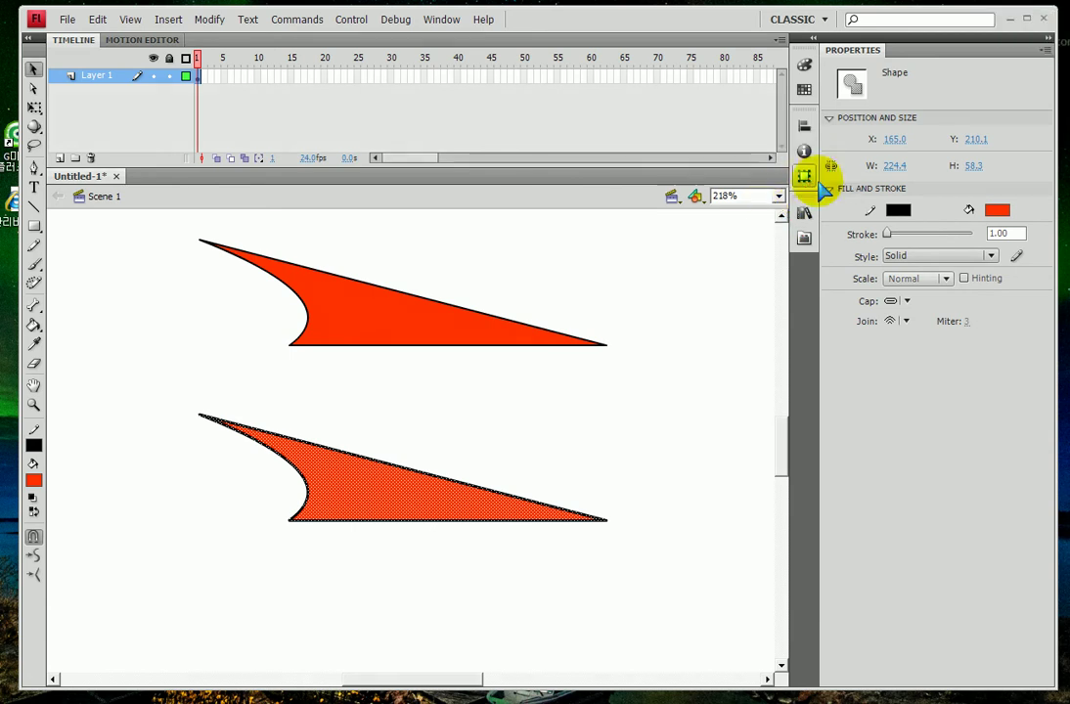
# Step: Flip the selected copy vertically with Transform by setting its height scale to -100%
pyautogui.click(804, 178)
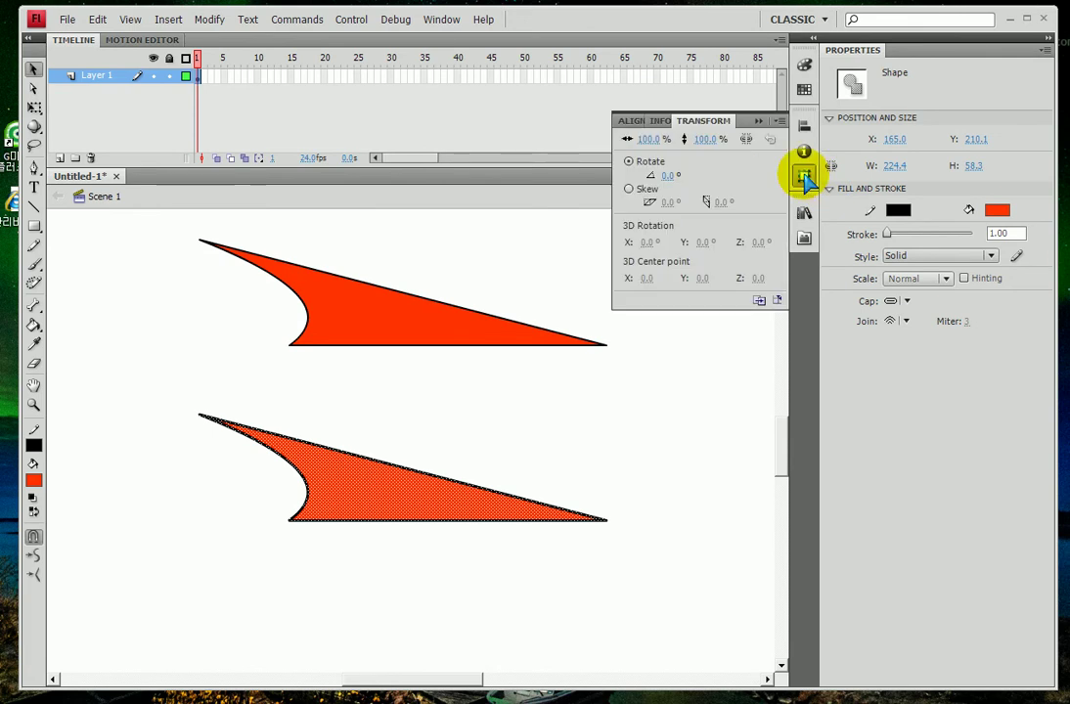
pyautogui.click(703, 140)
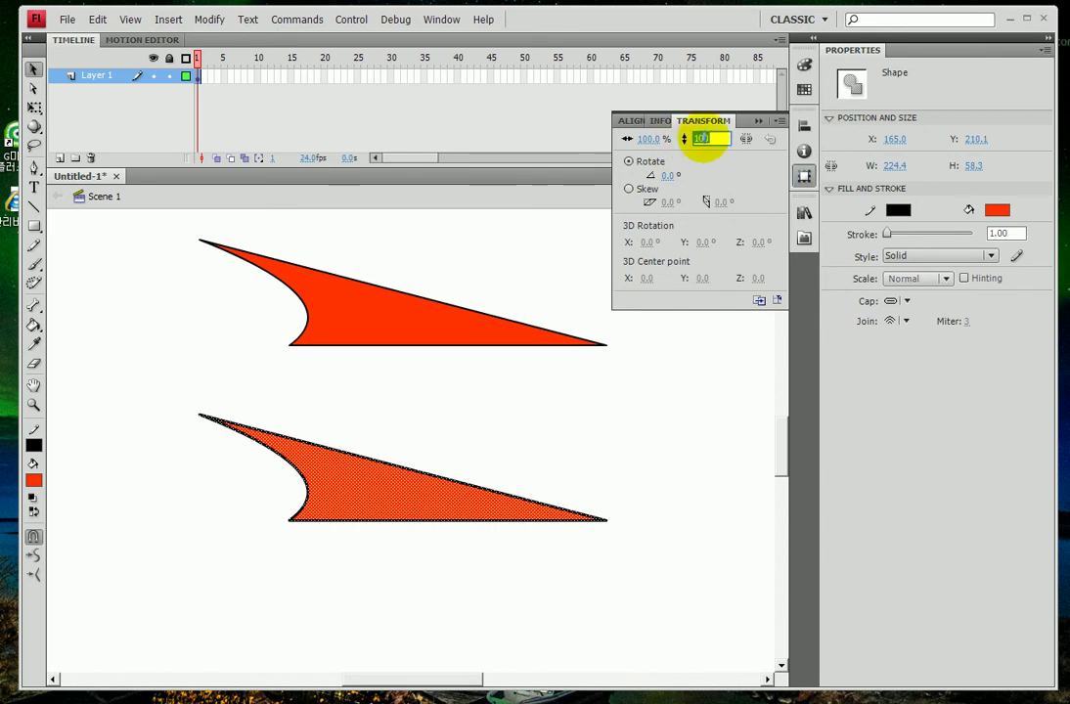
pyautogui.write('-100')
pyautogui.press('Return')
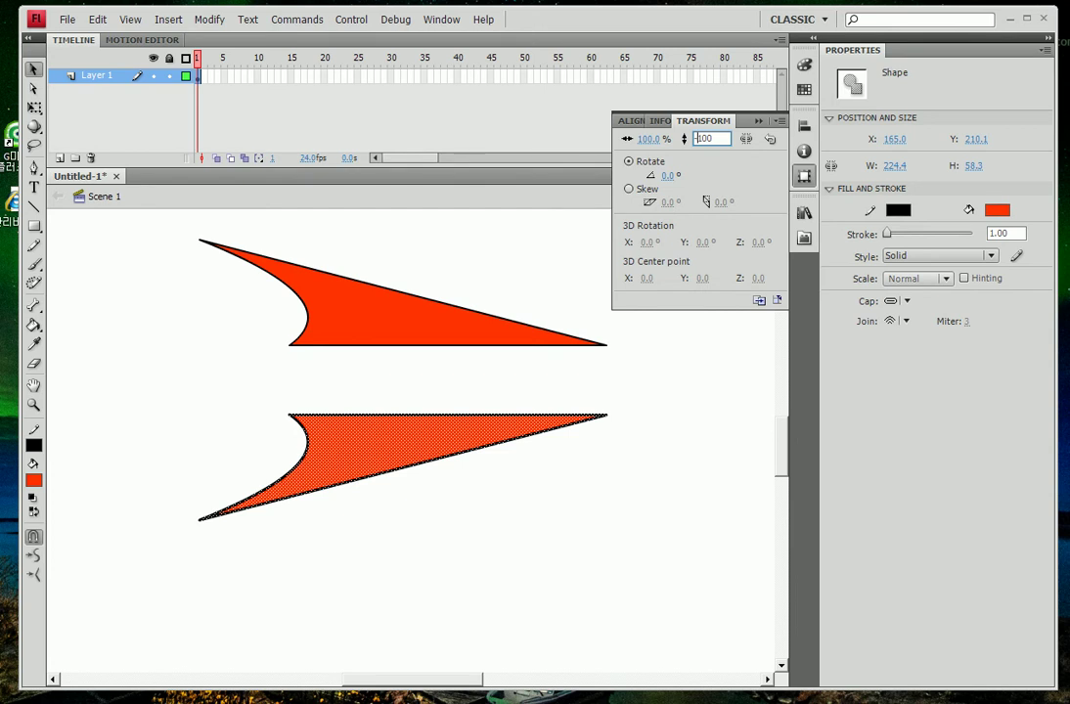
pyautogui.click(705, 140)
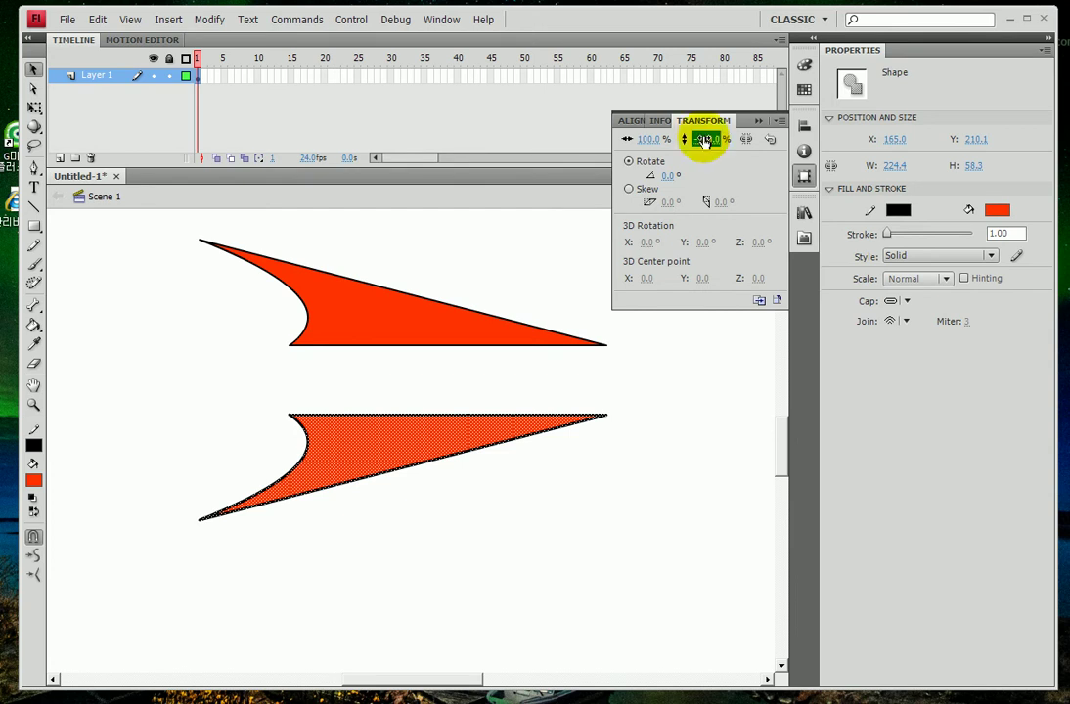
pyautogui.click(760, 121)
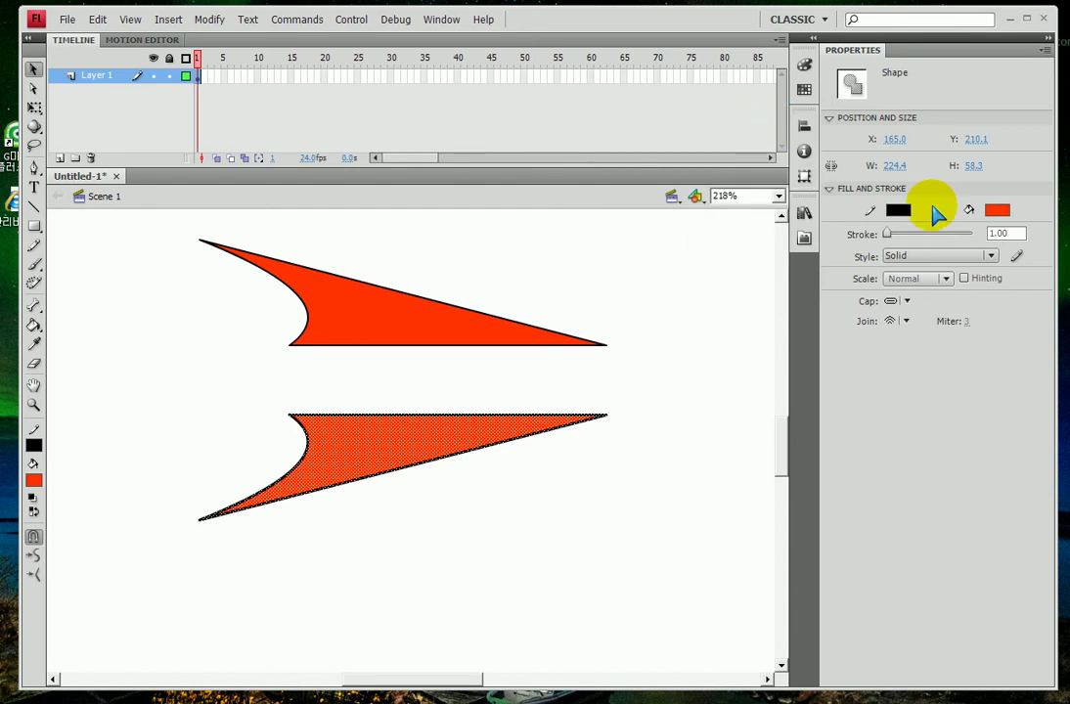
# Step: Nudge the flipped copy straight up to about Y 172.7 so its flat edge meets the upper shape's base
pyautogui.press('Up')
pyautogui.press('Up')
pyautogui.press('Up')
pyautogui.press('Up')
pyautogui.press('Up')
pyautogui.press('Up')
pyautogui.press('Up')
pyautogui.press('Up')
pyautogui.press('Up')
pyautogui.press('Up')
pyautogui.press('Up')
pyautogui.press('Up')
pyautogui.press('Up')
pyautogui.press('Up')
pyautogui.press('Up')
pyautogui.press('Up')
pyautogui.press('Up')
pyautogui.press('Up')
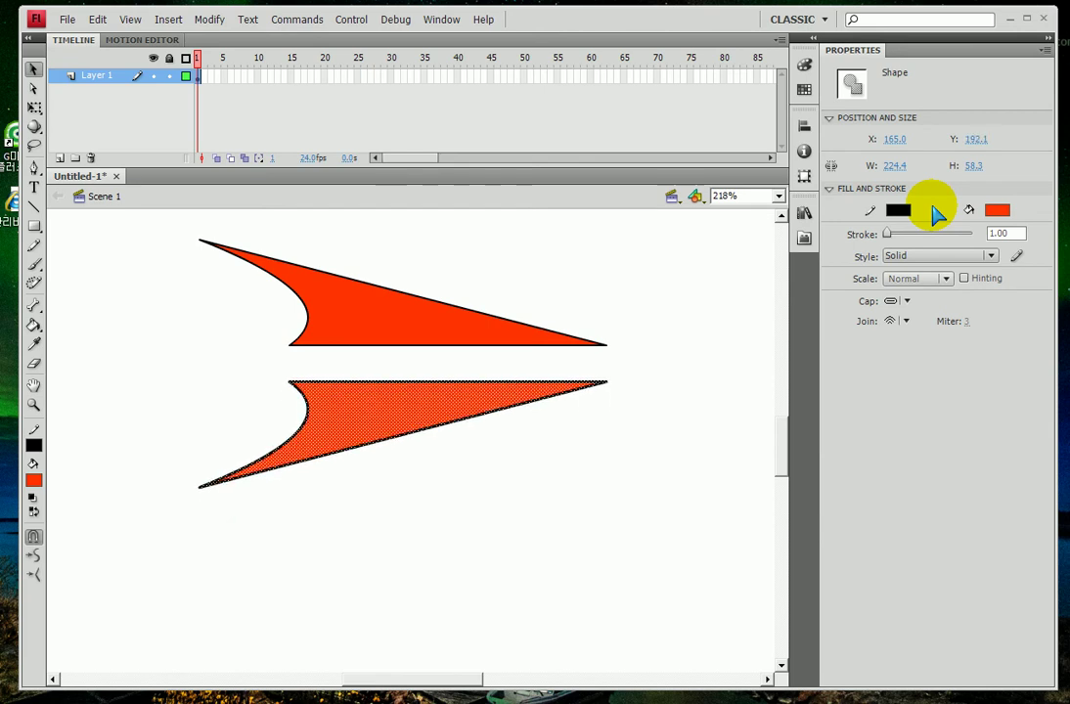
pyautogui.press('Up')
pyautogui.press('Up')
pyautogui.press('Up')
pyautogui.press('Up')
pyautogui.press('Up')
pyautogui.press('Up')
pyautogui.press('Up')
pyautogui.press('Up')
pyautogui.press('Up')
pyautogui.press('Up')
pyautogui.press('Up')
pyautogui.press('Up')
pyautogui.press('Up')
pyautogui.press('Up')
pyautogui.press('Up')
pyautogui.press('Up')
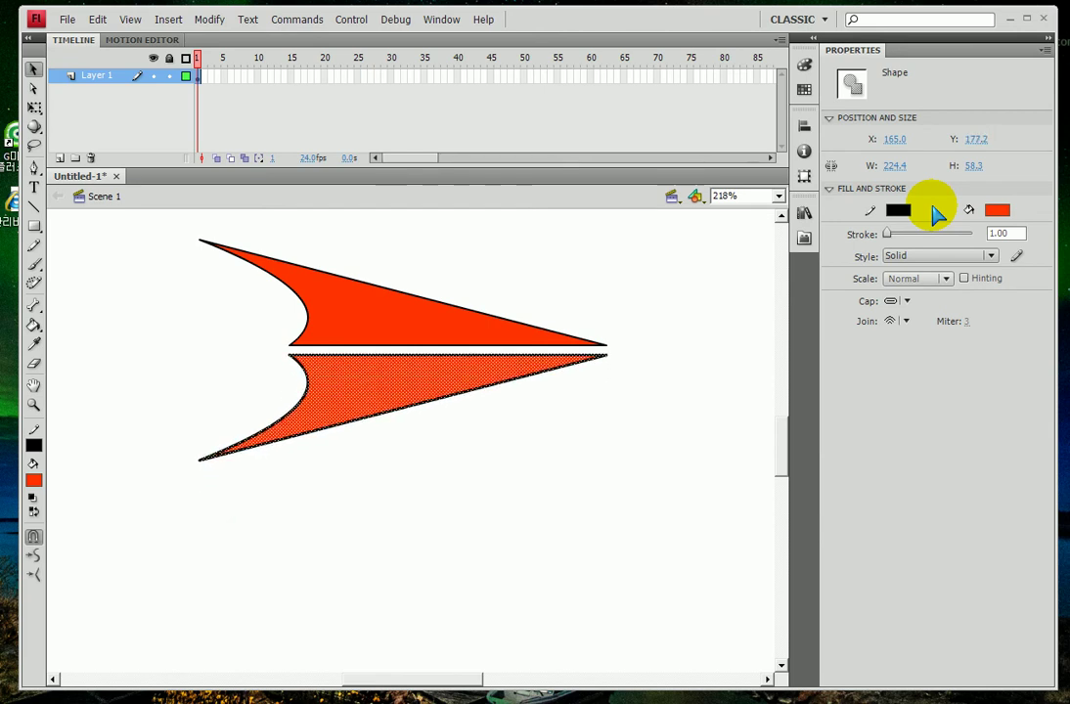
pyautogui.press('Up')
pyautogui.press('Up')
pyautogui.press('Up')
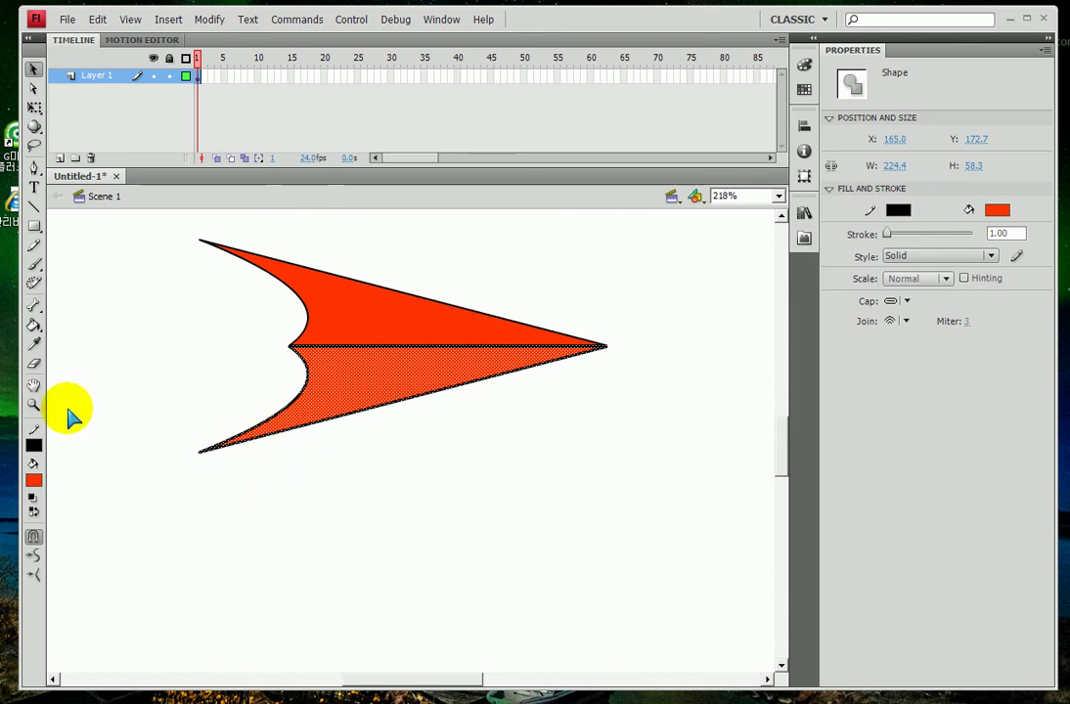
# Step: Set the view to 100% and select both halves of the arrowhead together
pyautogui.doubleClick(34, 404)
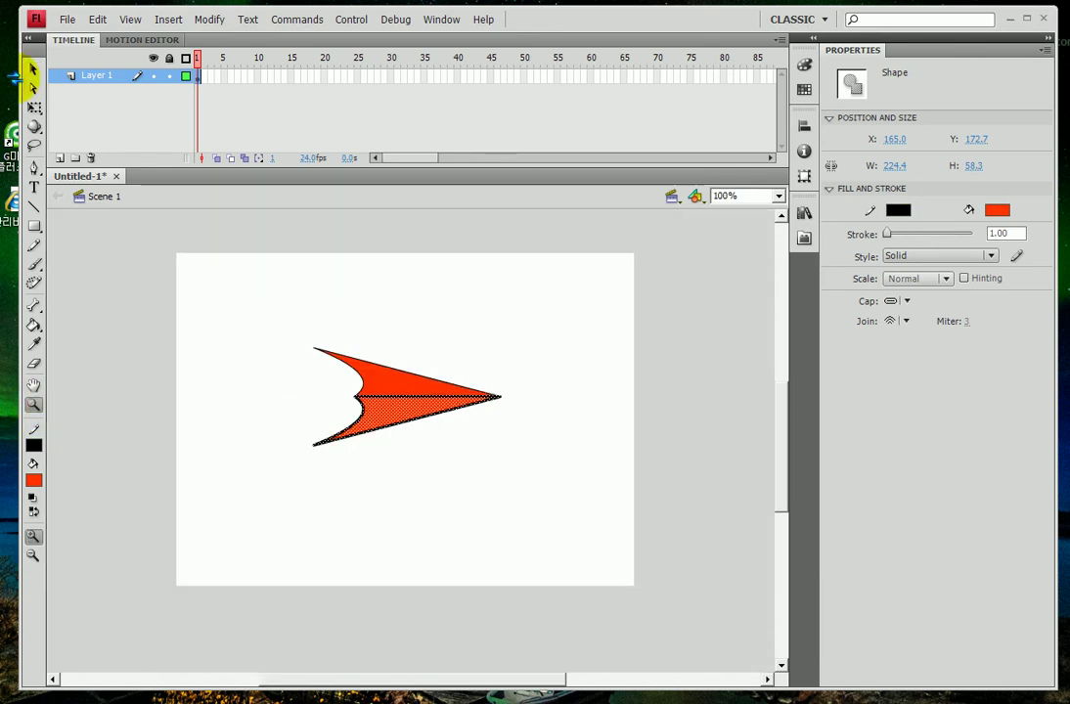
pyautogui.click(34, 68)
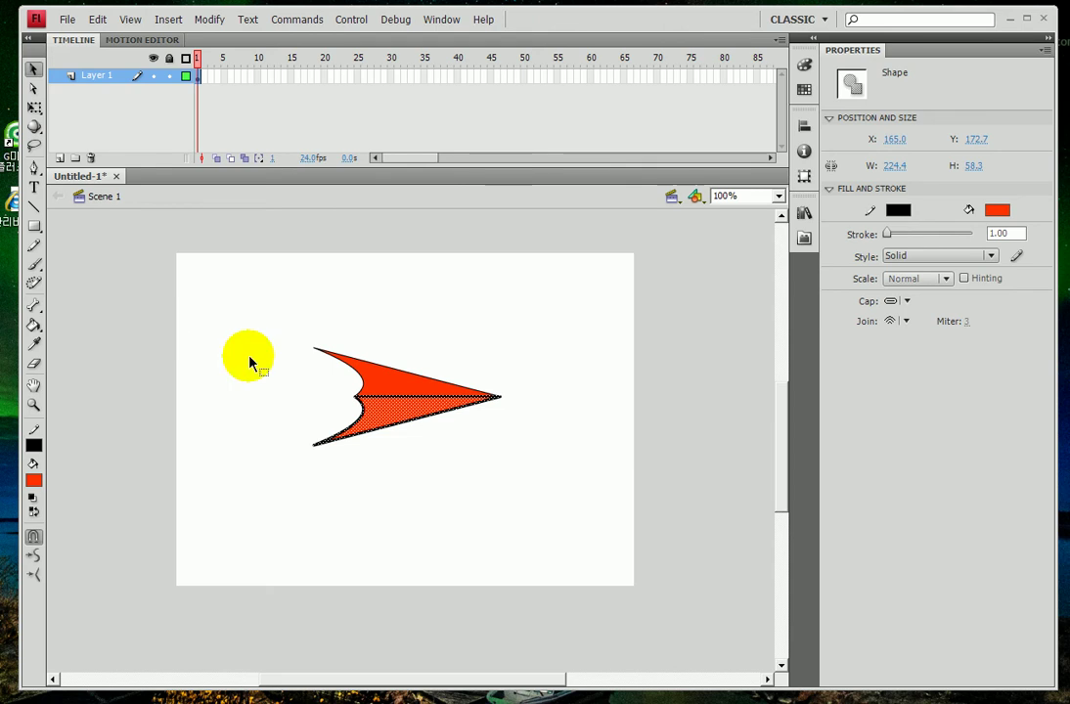
pyautogui.moveTo(238, 307); pyautogui.dragTo(534, 491)
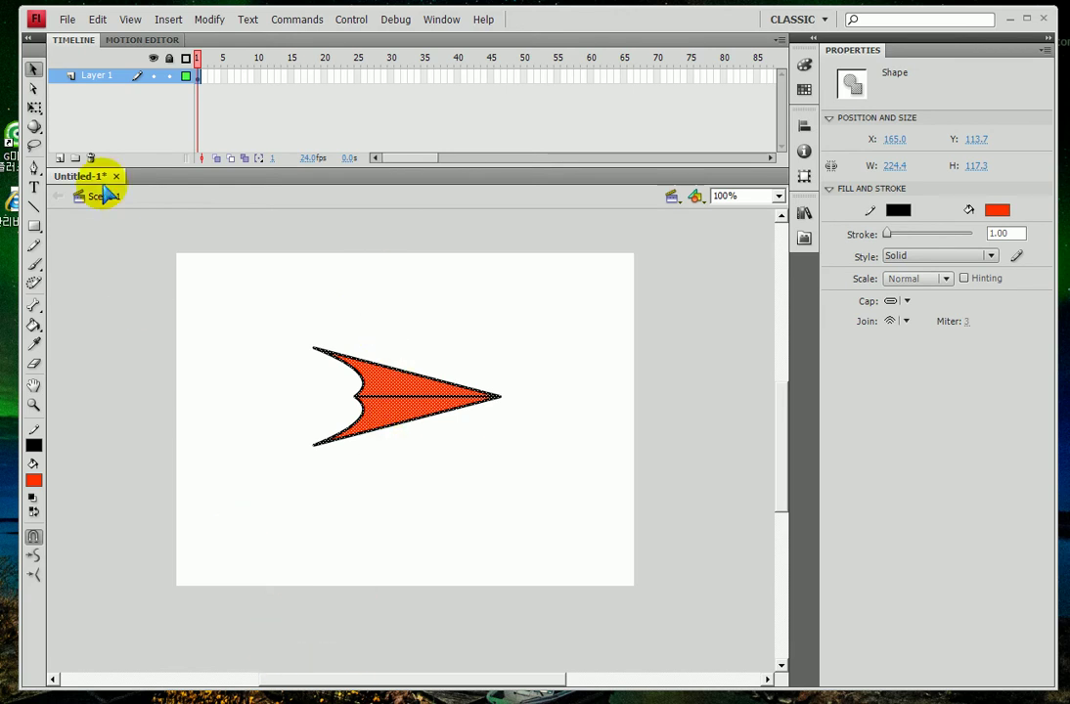
# Step: Start saving the document and browse from the desktop to the 플래시 folder inside 연습폴더
pyautogui.click(67, 20)
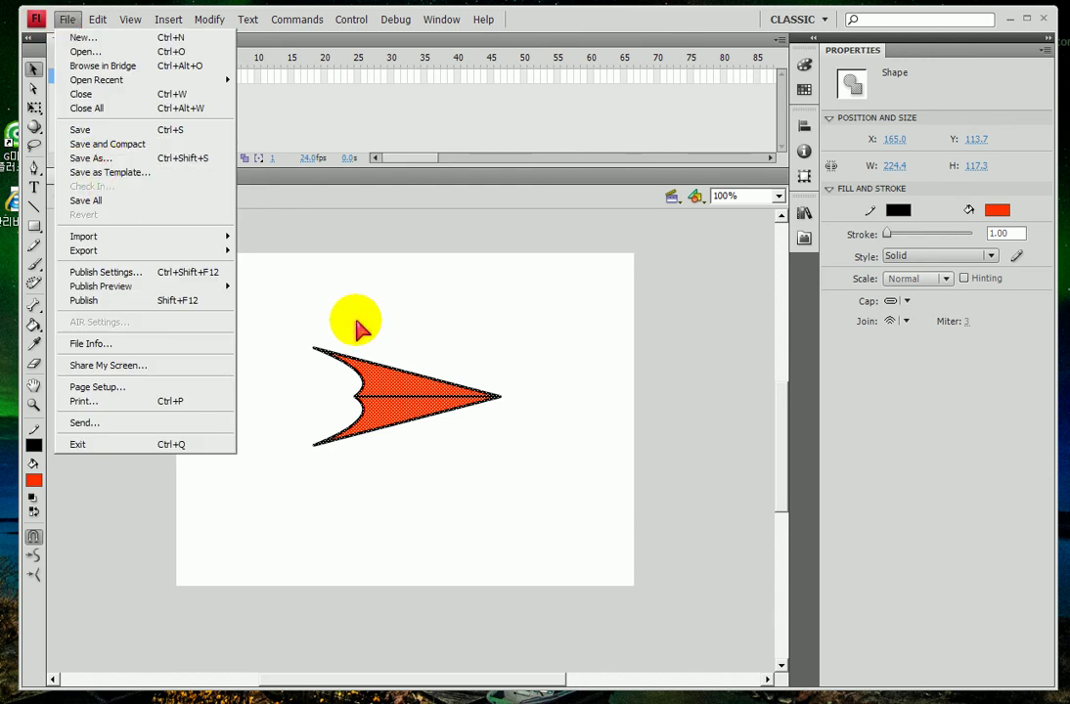
pyautogui.hotkey('ctrl', 's')
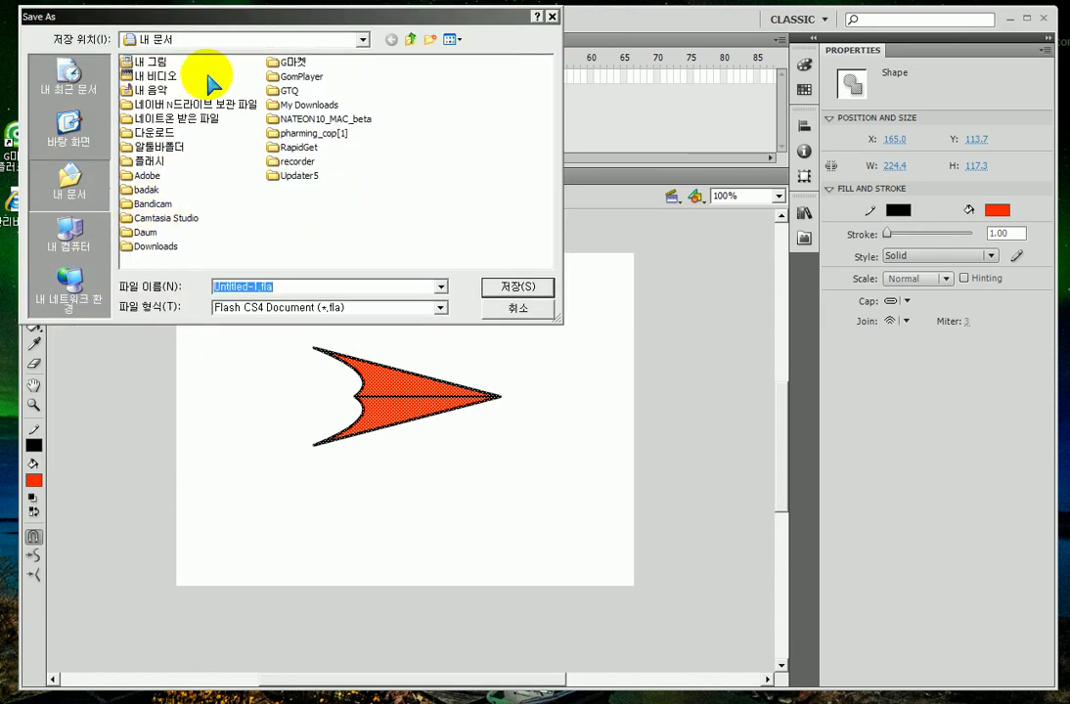
pyautogui.click(72, 122)
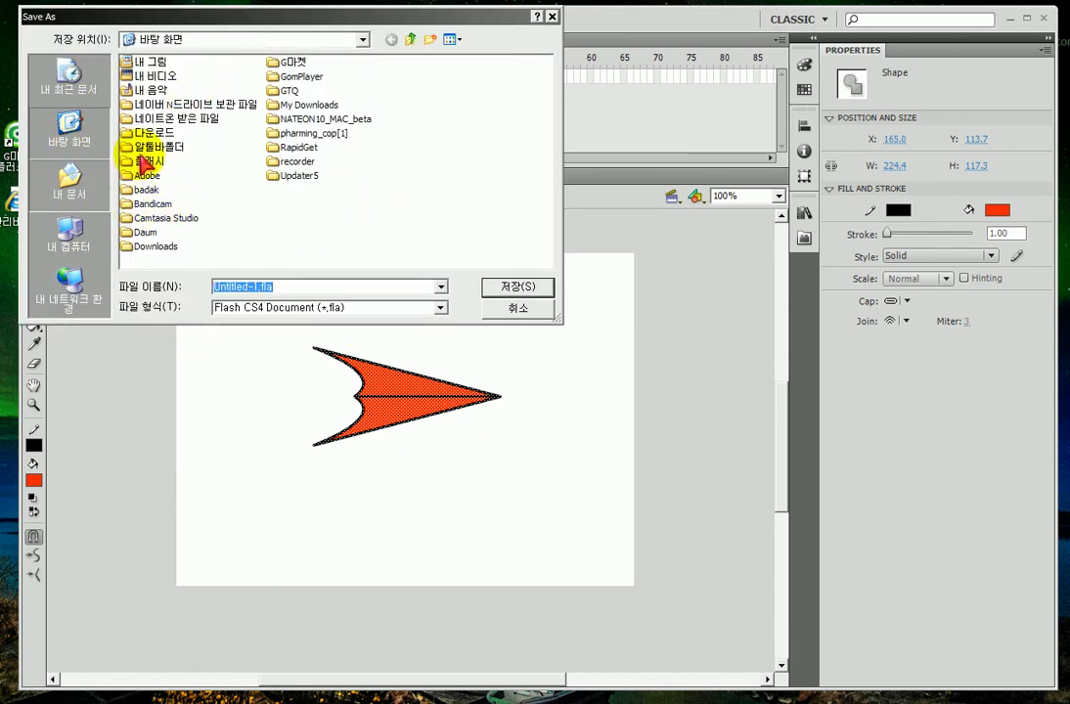
pyautogui.doubleClick(144, 160)
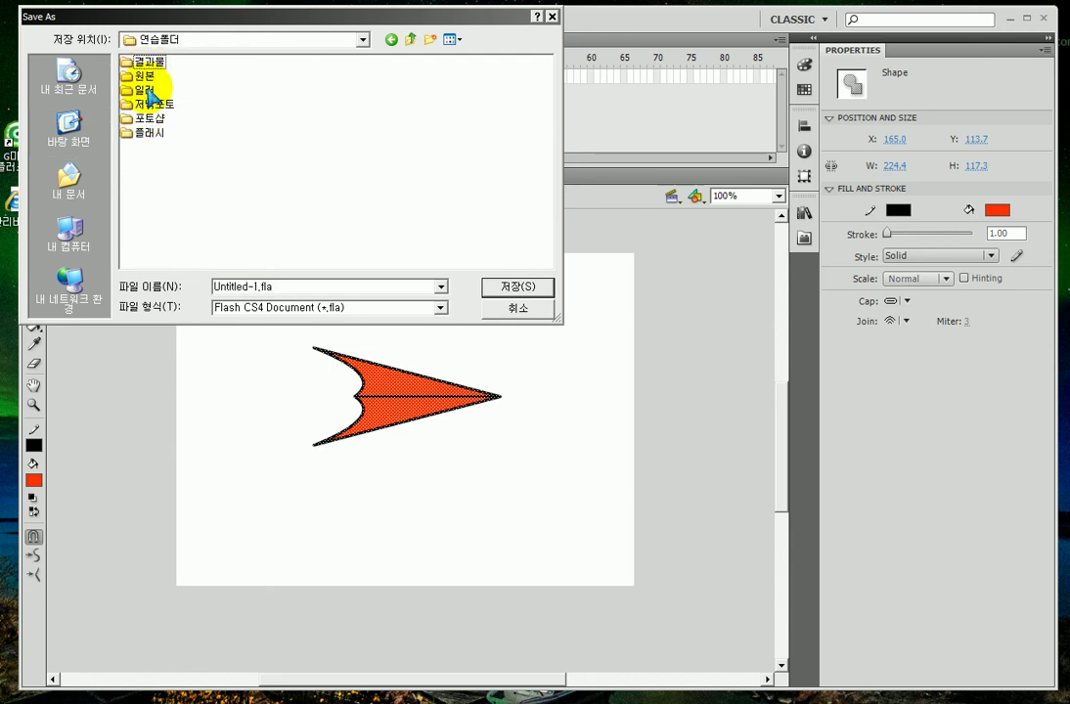
pyautogui.doubleClick(147, 133)
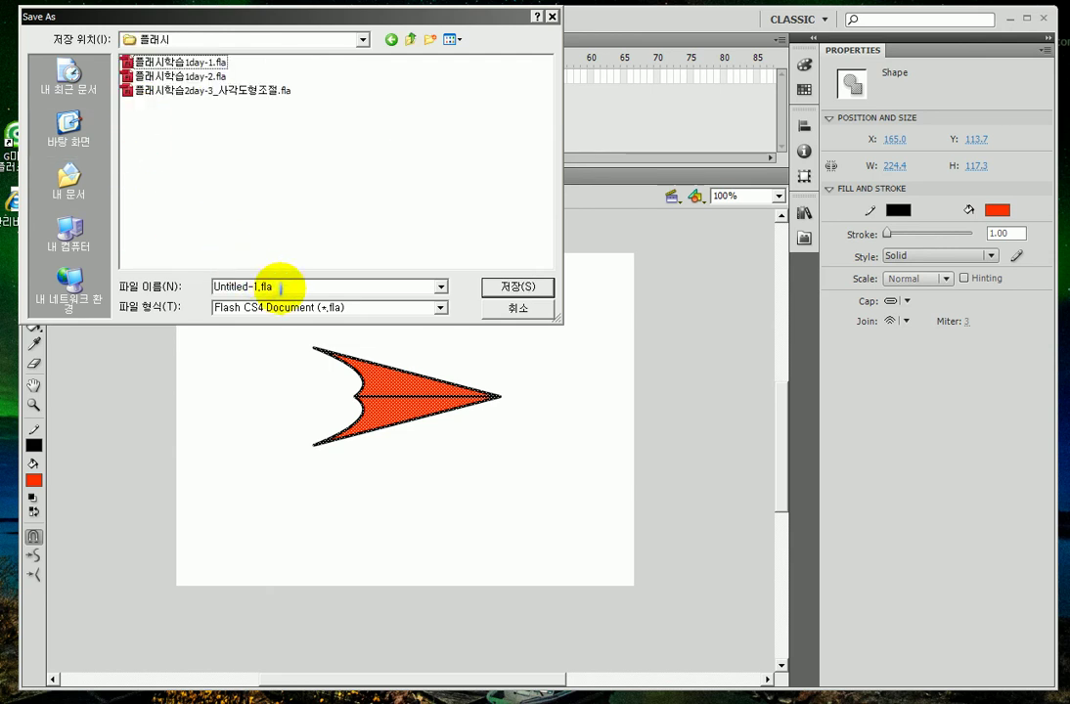
# Step: Save the document as 플래시학습3day-1_비행기만들기, reusing the name of the existing 2day-3 file as a base
pyautogui.click(188, 91)
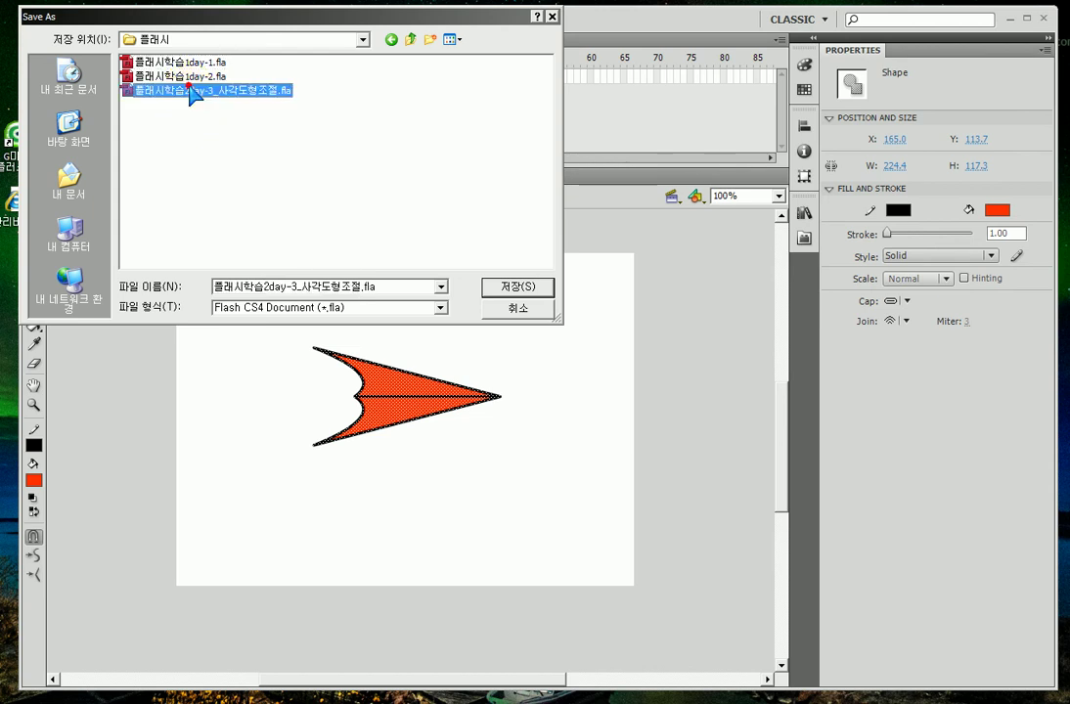
pyautogui.click(260, 286)
pyautogui.click(266, 285)
pyautogui.press('BackSpace')
pyautogui.write('3')
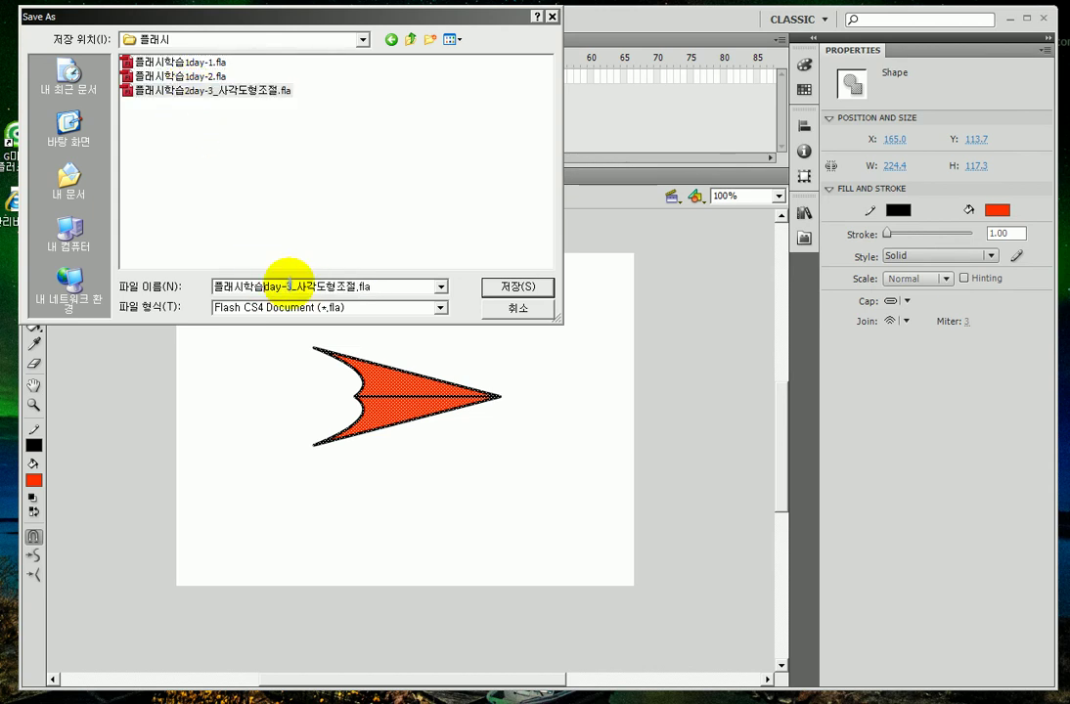
pyautogui.moveTo(292, 287); pyautogui.dragTo(407, 289)
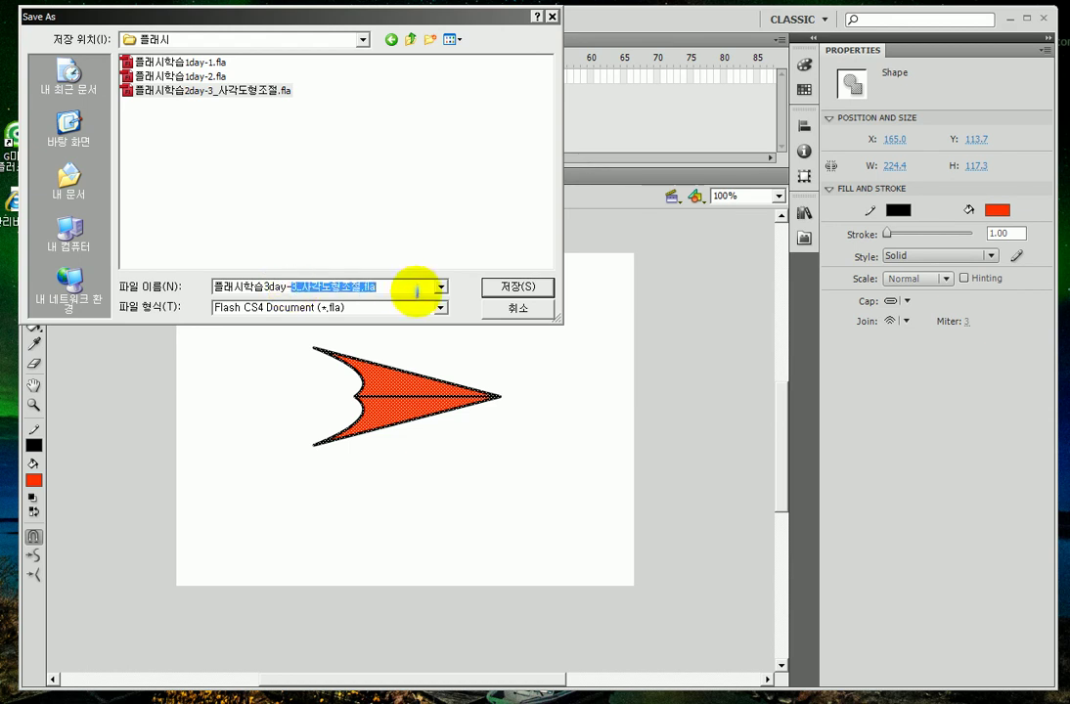
pyautogui.write('1_비행기만들기')
pyautogui.press('Return')
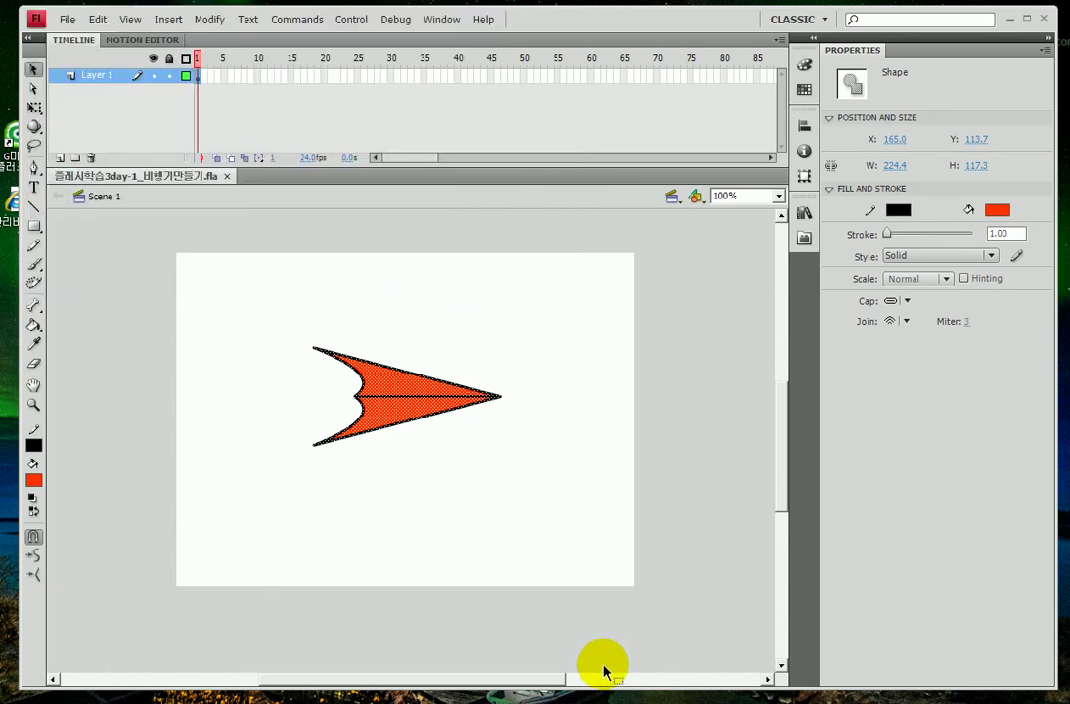
# Step: Switch to the untitled Notepad window, clear all its text, and resize it narrower and taller
pyautogui.hotkey('alt', 'Tab')
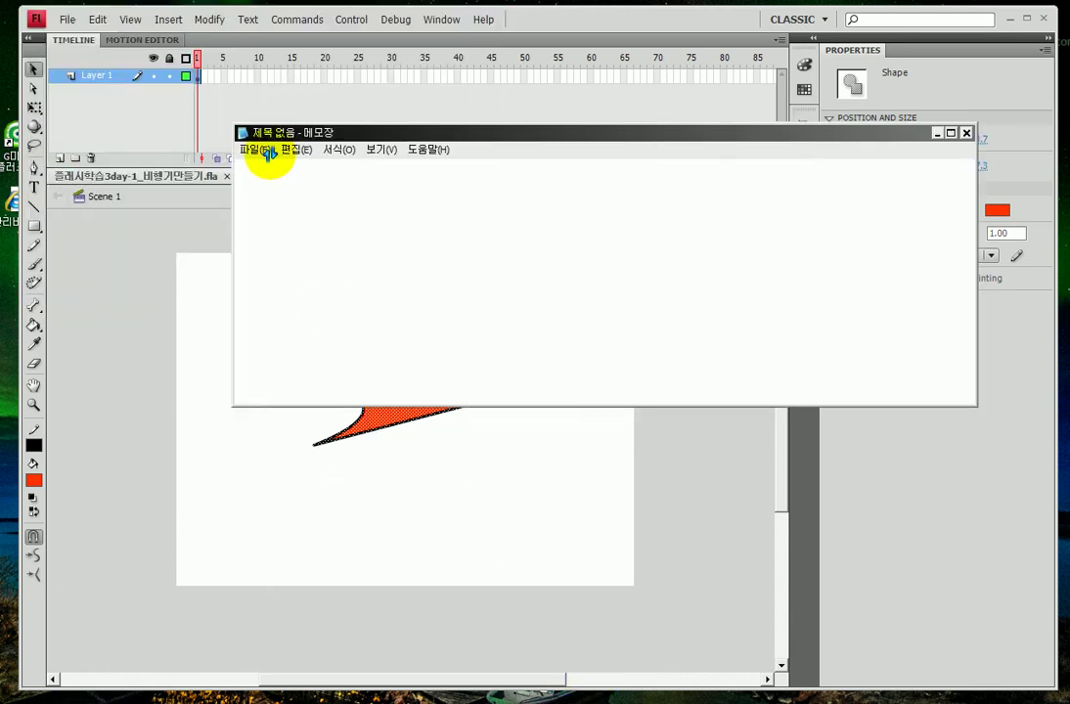
pyautogui.hotkey('ctrl', 'a')
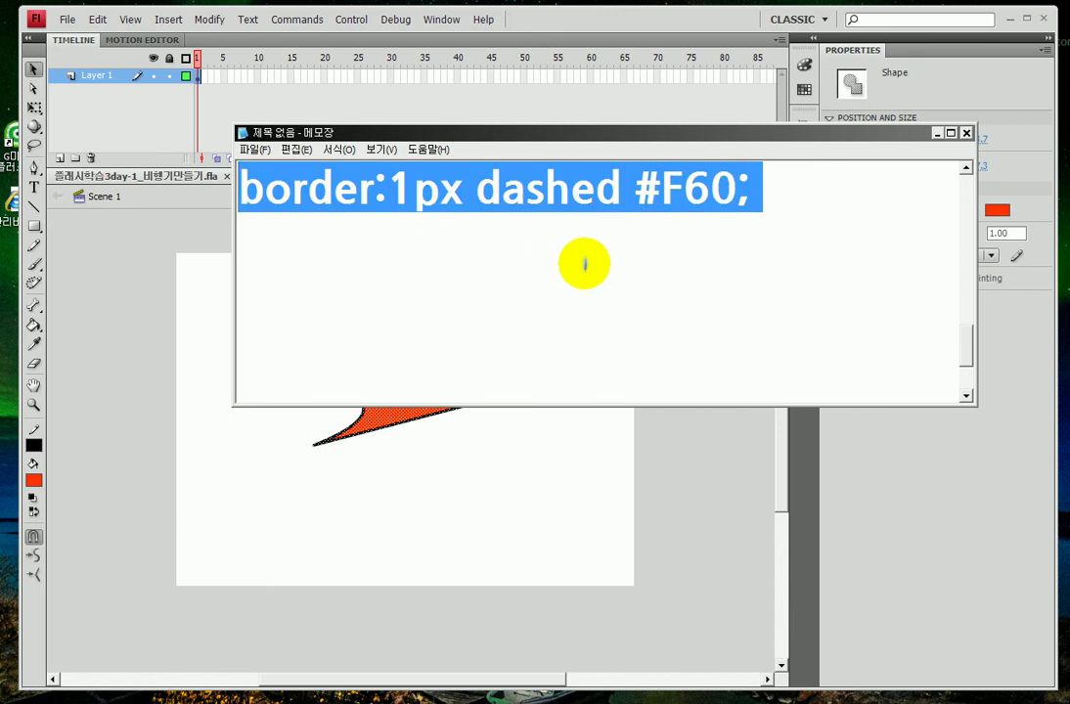
pyautogui.press('Delete')
pyautogui.moveTo(232, 406); pyautogui.dragTo(327, 466)
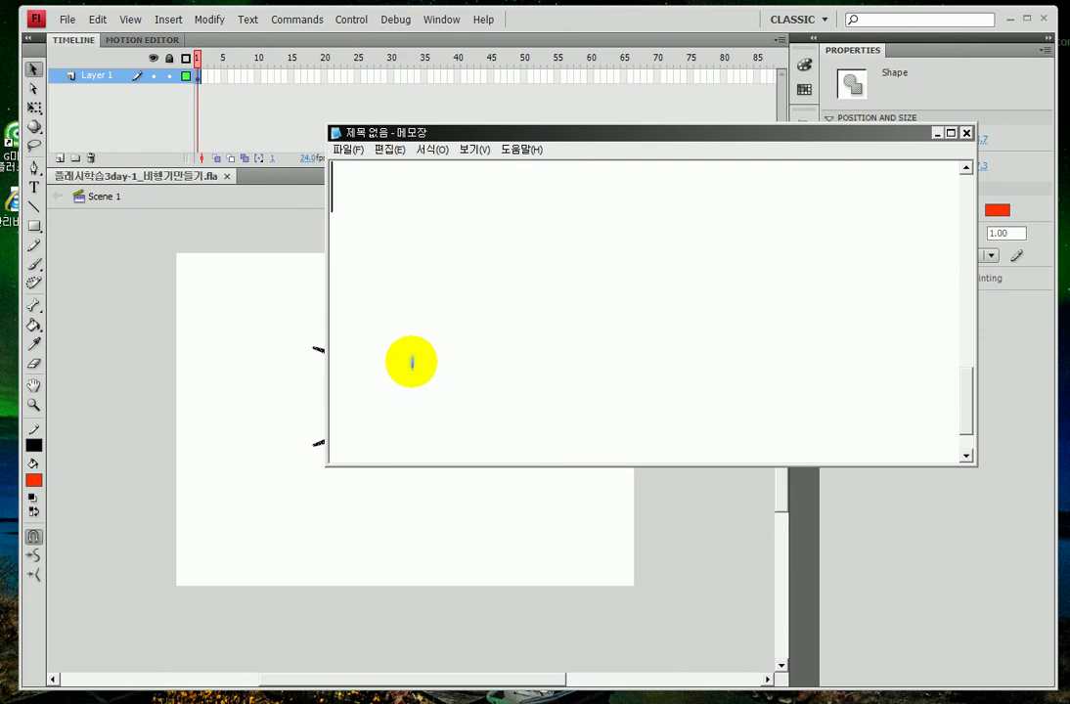
pyautogui.moveTo(973, 466); pyautogui.dragTo(931, 546)
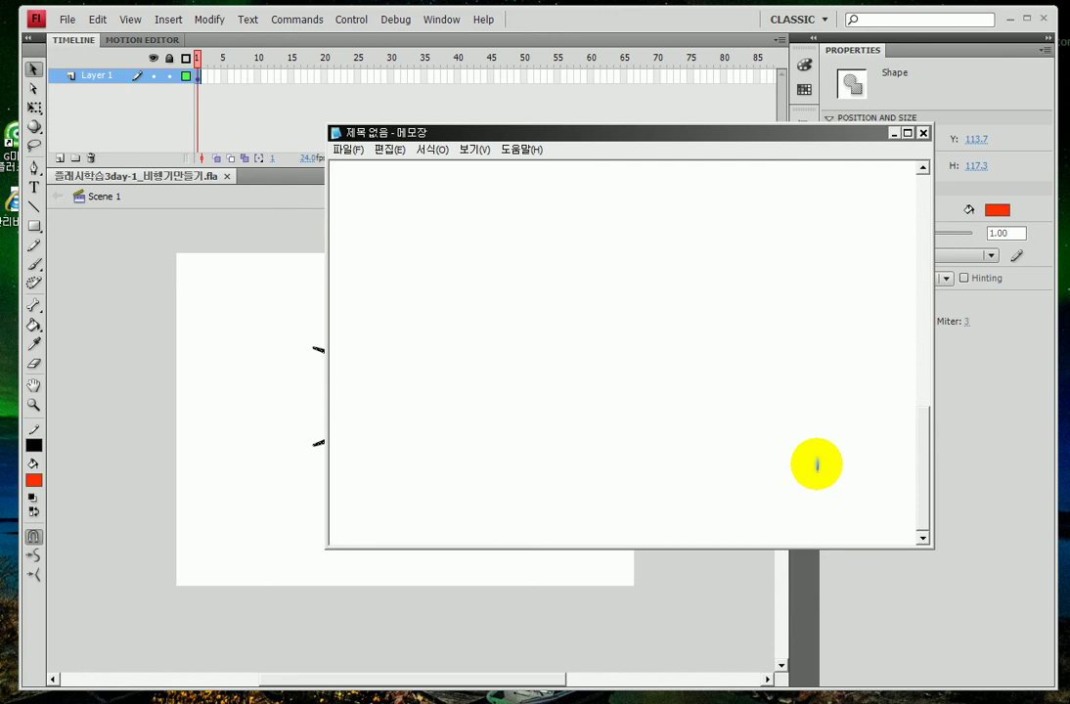
# Step: Write the heading <트위닝(Tweeing)> on the first line and begin a new line
pyautogui.write('<')
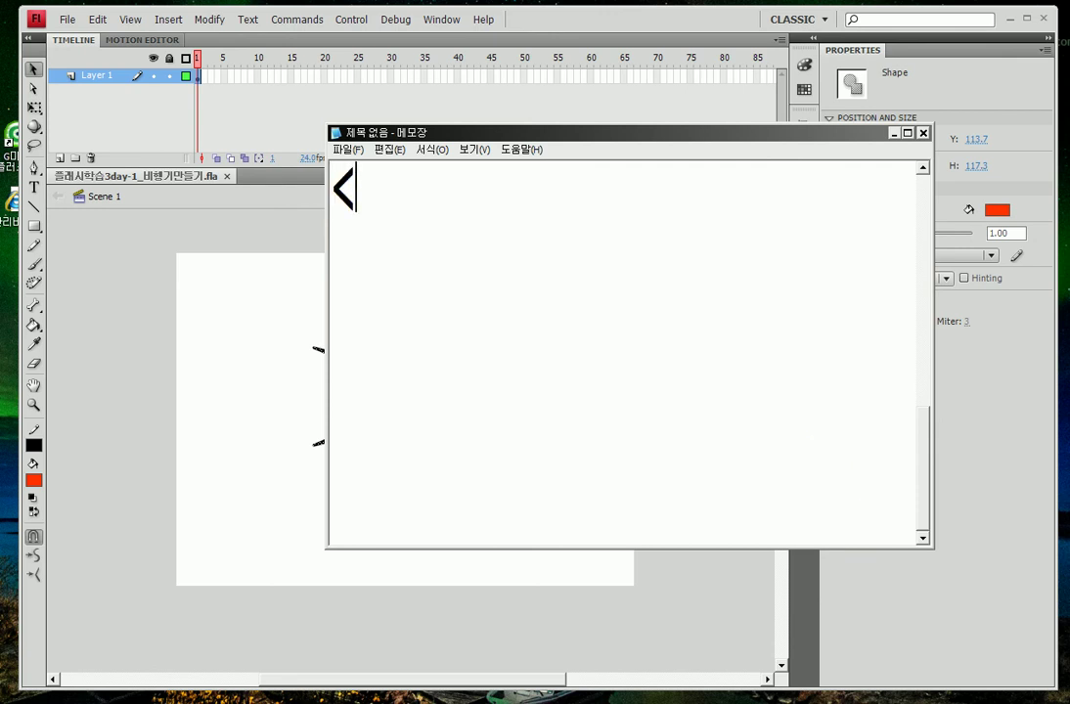
pyautogui.write('ㅌㅡㅇㅜㅣㄴㅣㅇ(')
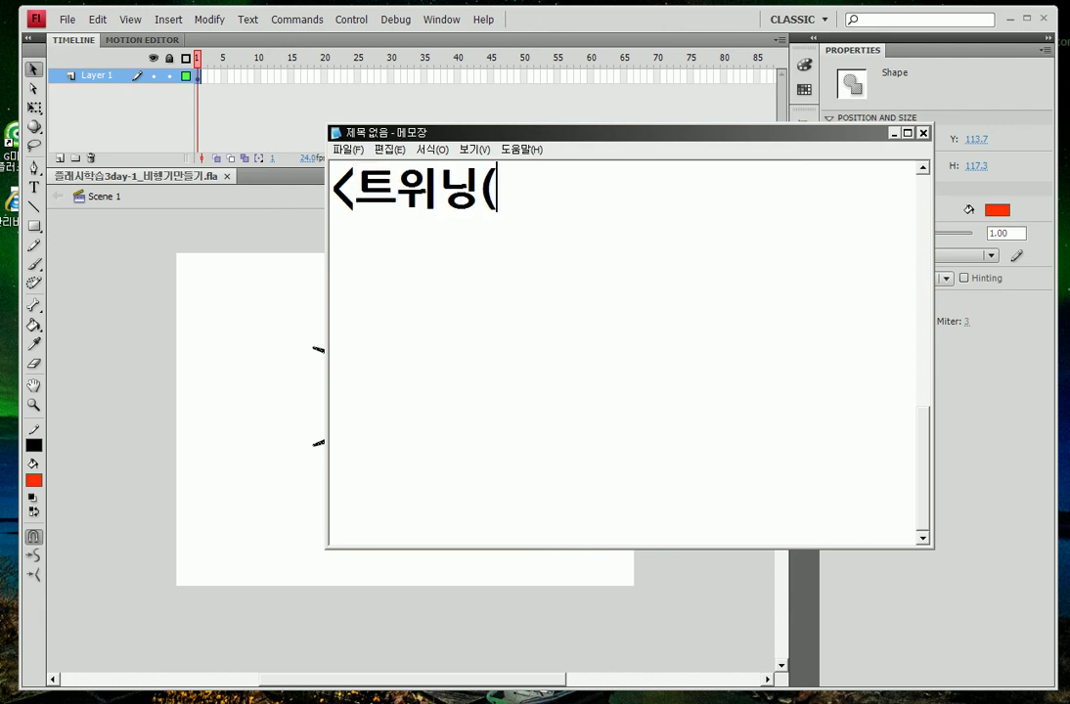
pyautogui.write('ㅆㅈ')
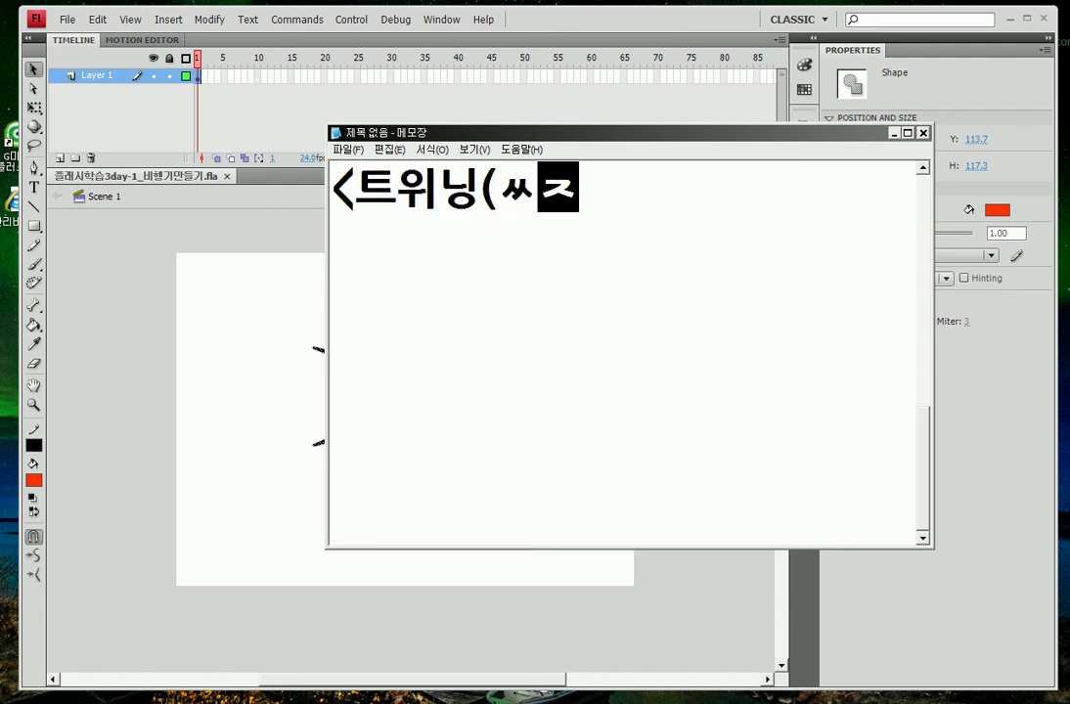
pyautogui.press('BackSpace')
pyautogui.press('BackSpace')
pyautogui.press('Hangul')
pyautogui.write('Tw')
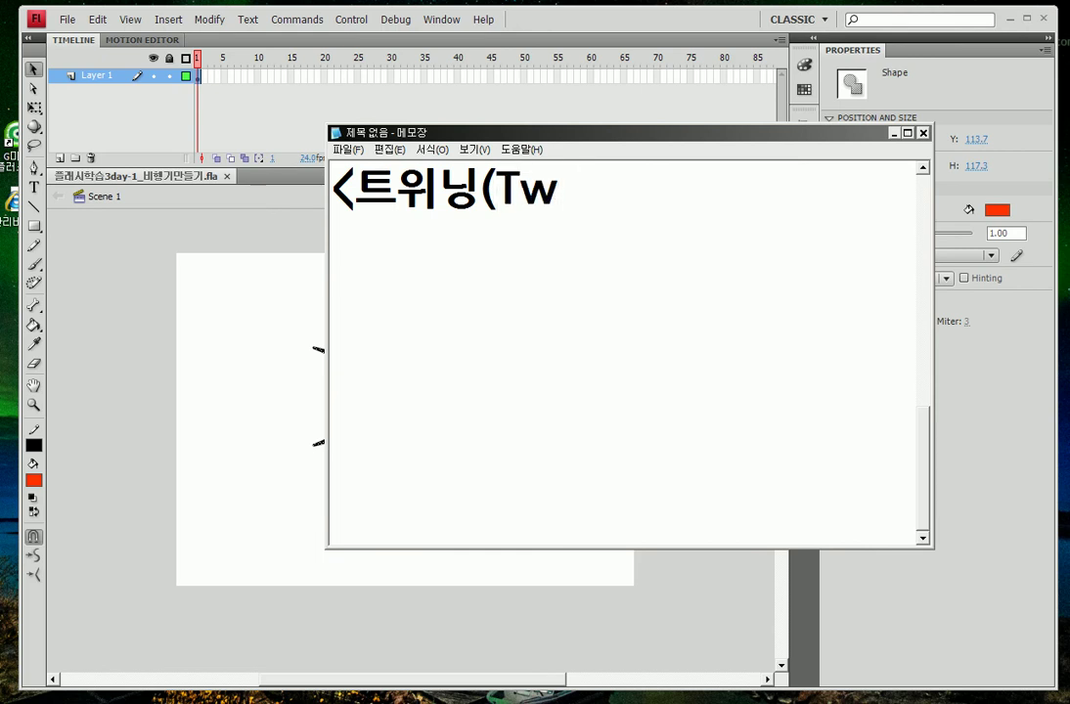
pyautogui.write('eeing)')
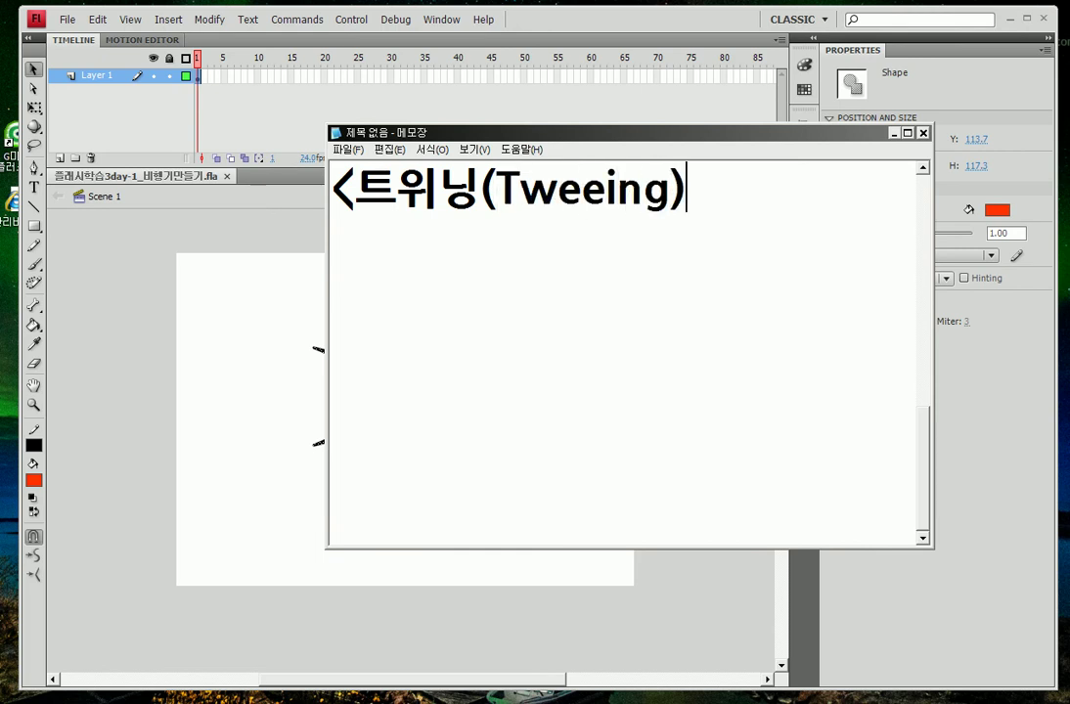
pyautogui.write('>')
pyautogui.press('Return')
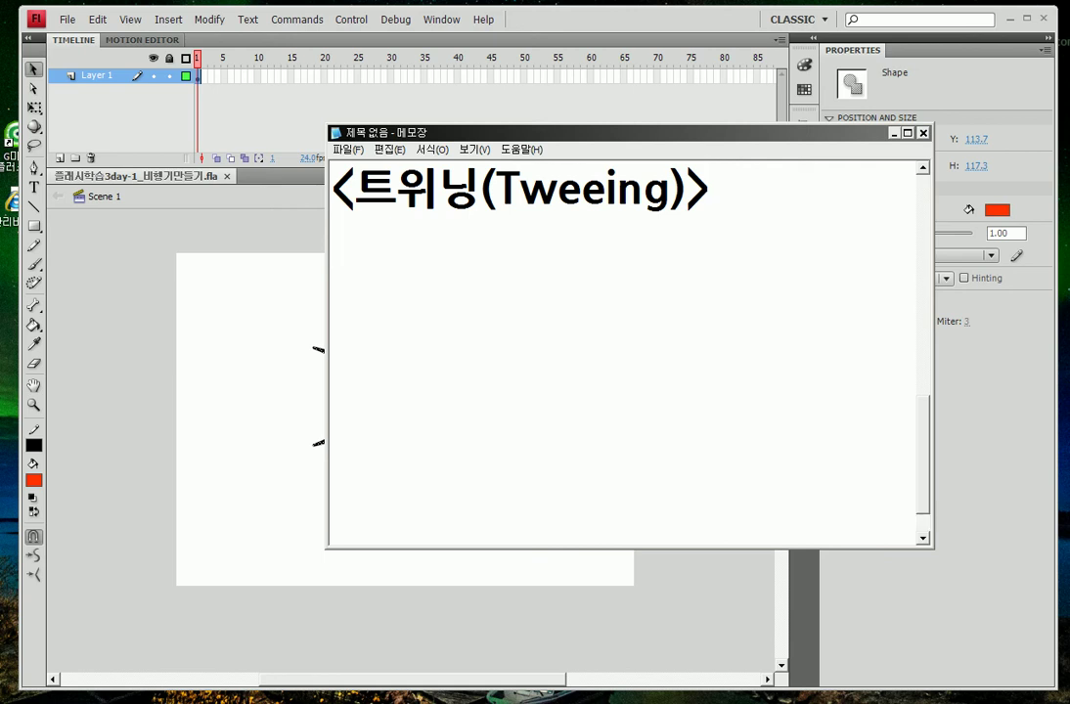
# Step: Add the two list lines "- Shape" and "- Symbol" below the heading
pyautogui.write('-')
pyautogui.write('Sh')
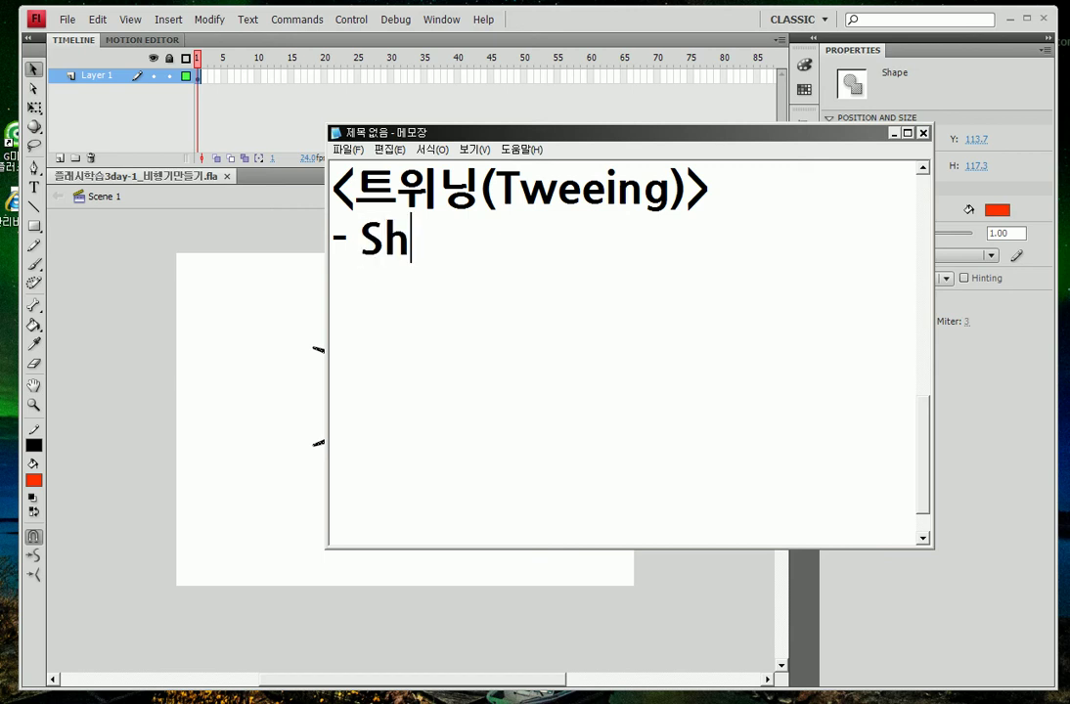
pyautogui.write('ape')
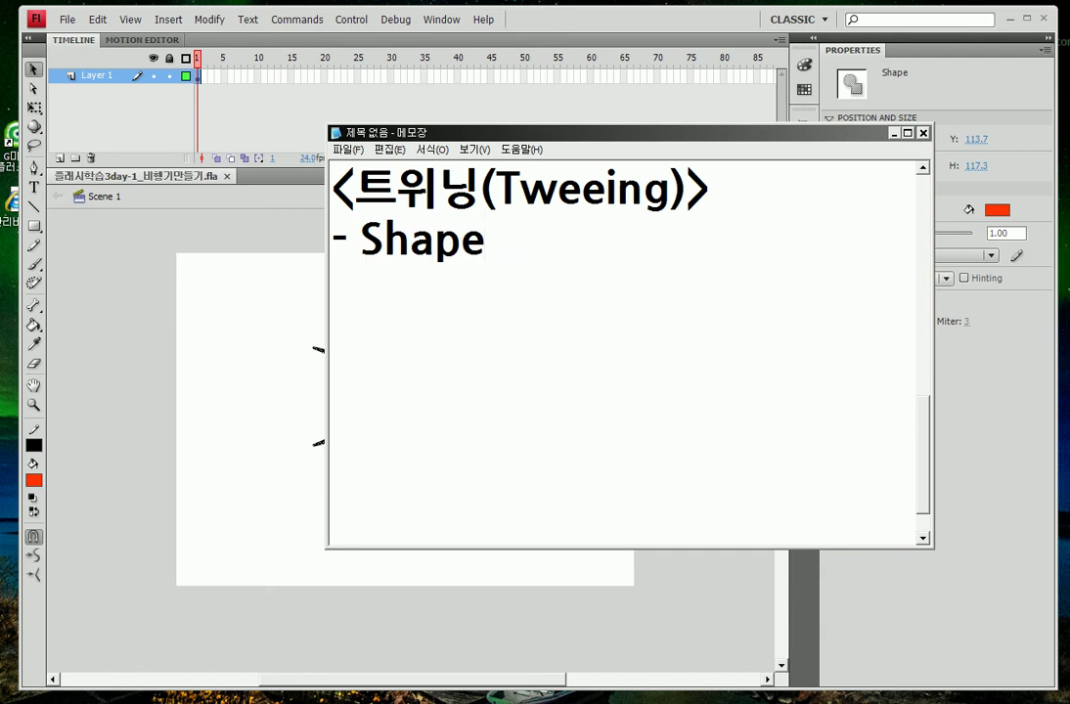
pyautogui.write(' -')
pyautogui.write('Symbol')
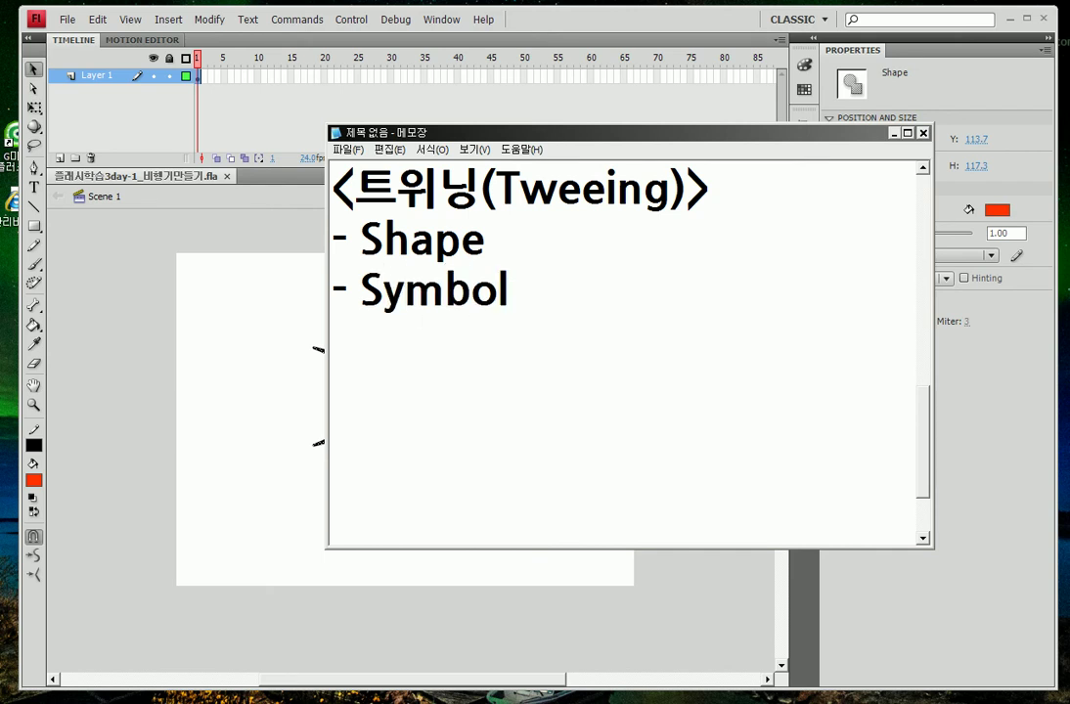
# Step: Append the Korean terms 쉐이프 after Shape and 심볼 after Symbol
pyautogui.click(547, 241)
pyautogui.write('쉐이프')
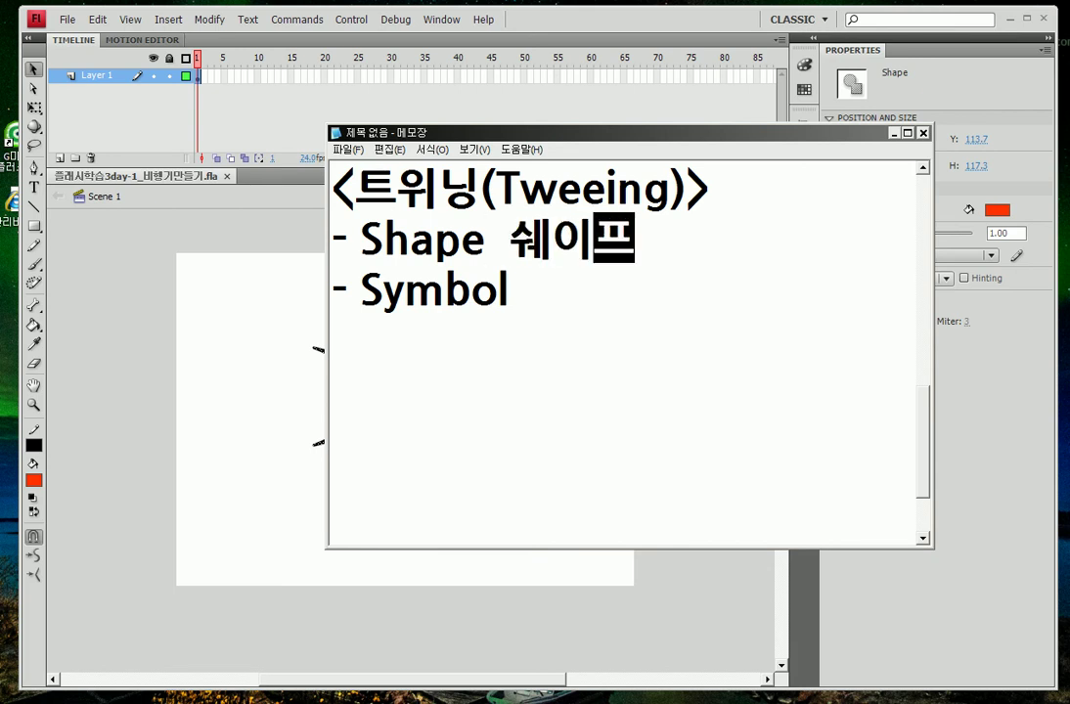
pyautogui.click(607, 280)
pyautogui.write('심볼')
pyautogui.press('Return')
pyautogui.press('Return')
pyautogui.press('Return')
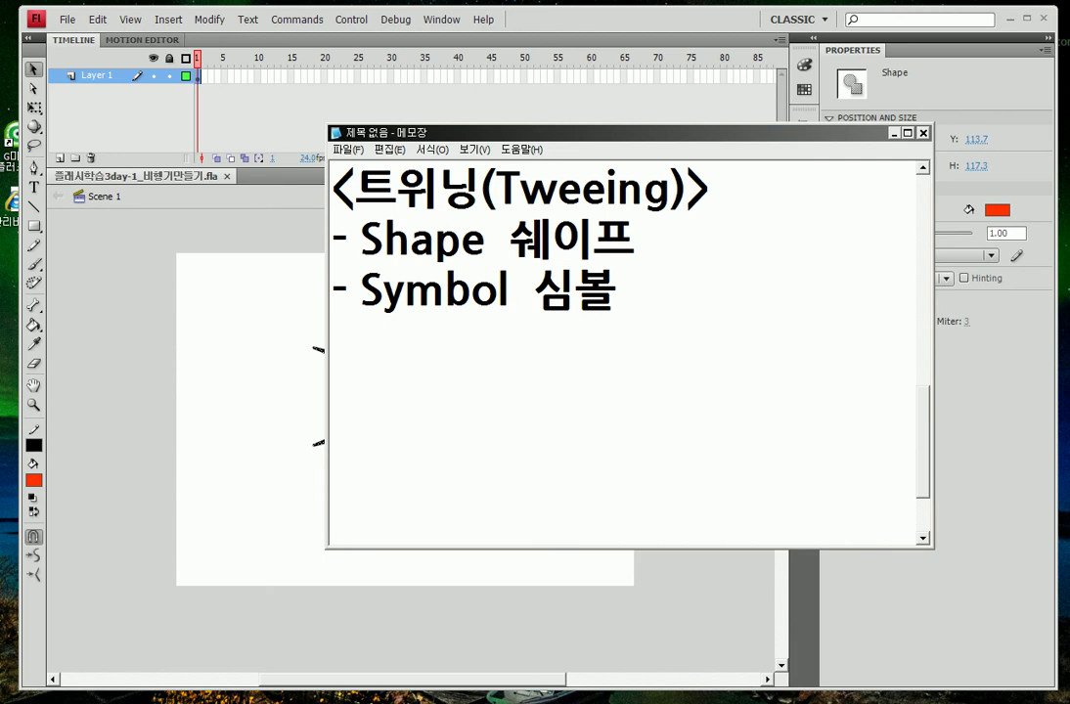
# Step: Put a colon after 심볼 and add the indented sub-item "- Graphic 그래픽" beneath it
pyautogui.click(632, 292)
pyautogui.write(':')
pyautogui.press('Return')
pyautogui.write('-')
pyautogui.press('BackSpace')
pyautogui.write('Graph')
pyautogui.write('ic 글')
pyautogui.write('래픽')
pyautogui.press('Return')
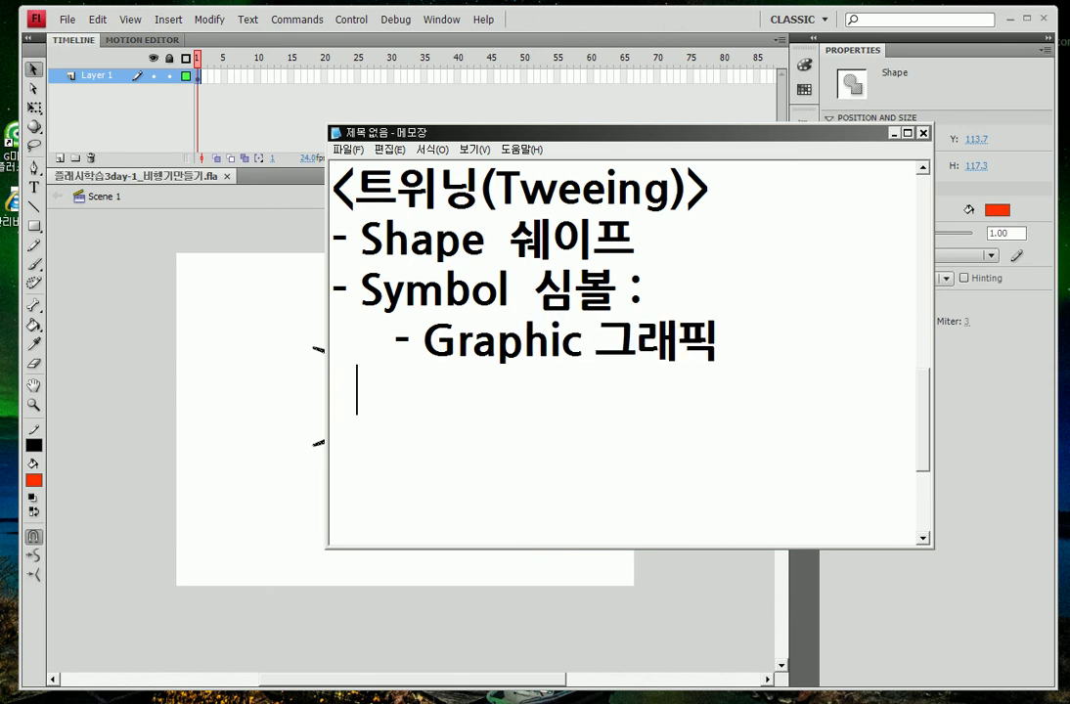
# Step: Add the indented sub-item "- Button 버튼" and begin a third sub-item with a dash
pyautogui.write('- Button ')
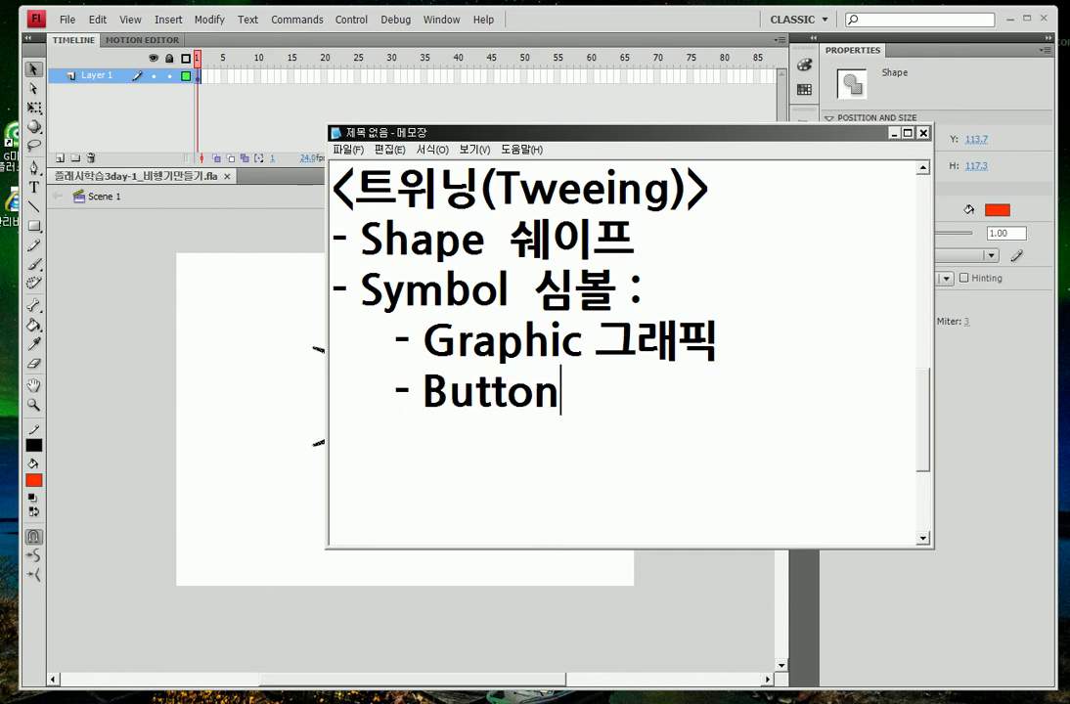
pyautogui.write('버튼')
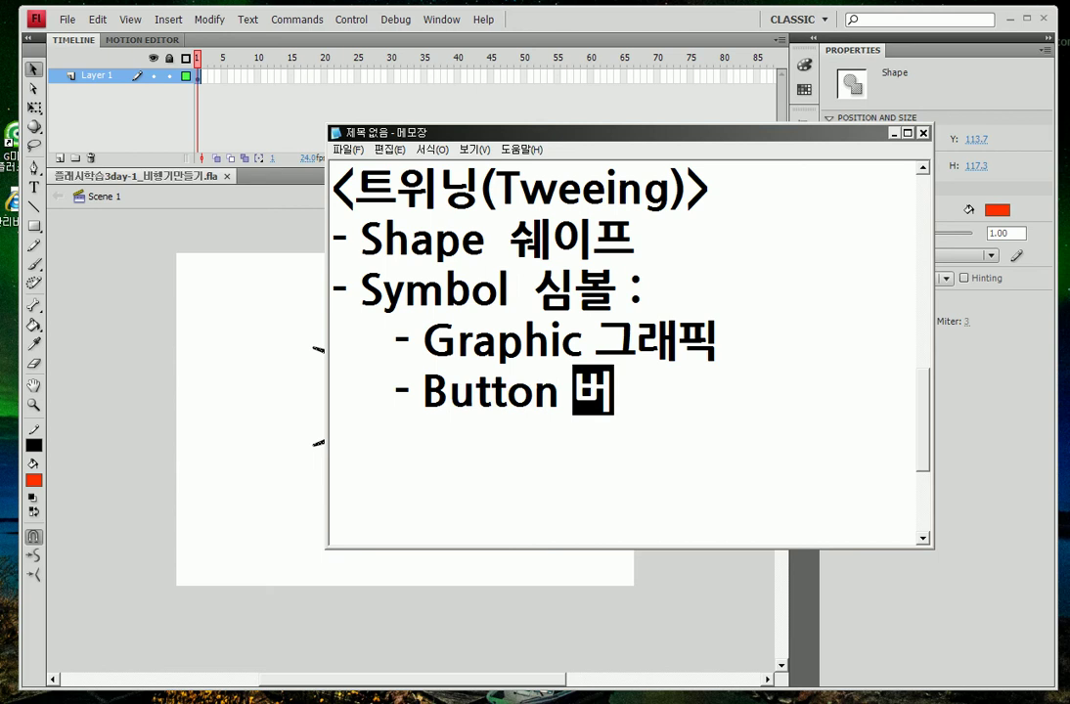
pyautogui.press('Return')
pyautogui.write('-')
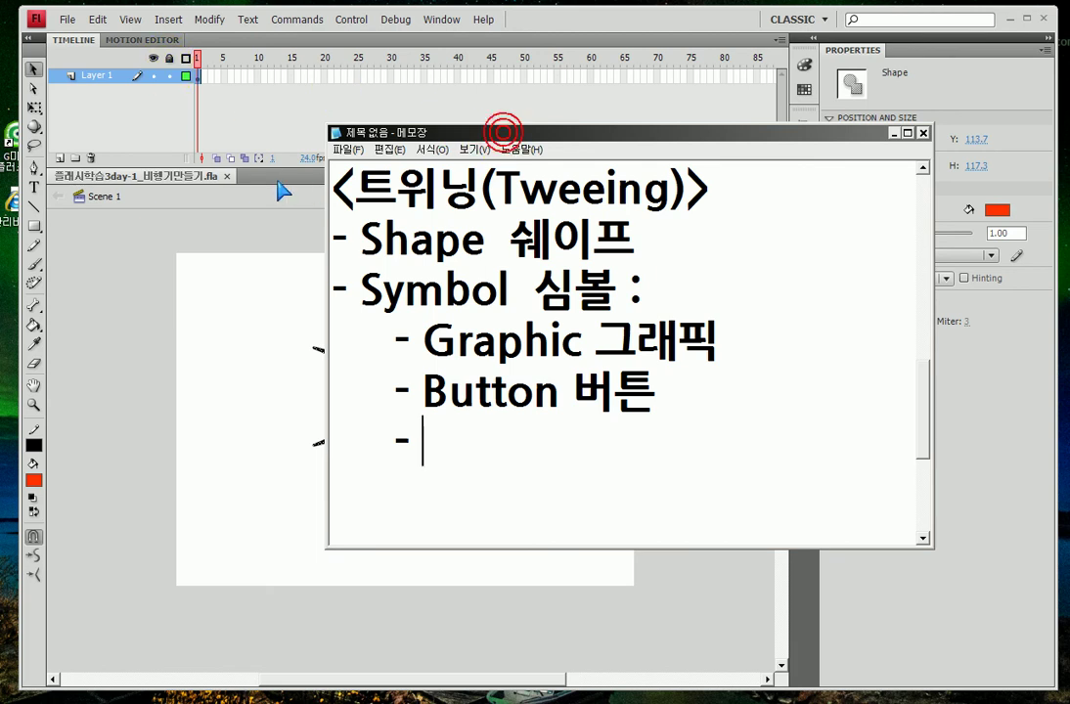
# Step: Switch to Flash and check the symbol type in Convert to Symbol for the whole arrowhead, then cancel the conversion
pyautogui.moveTo(502, 131); pyautogui.dragTo(277, 180)
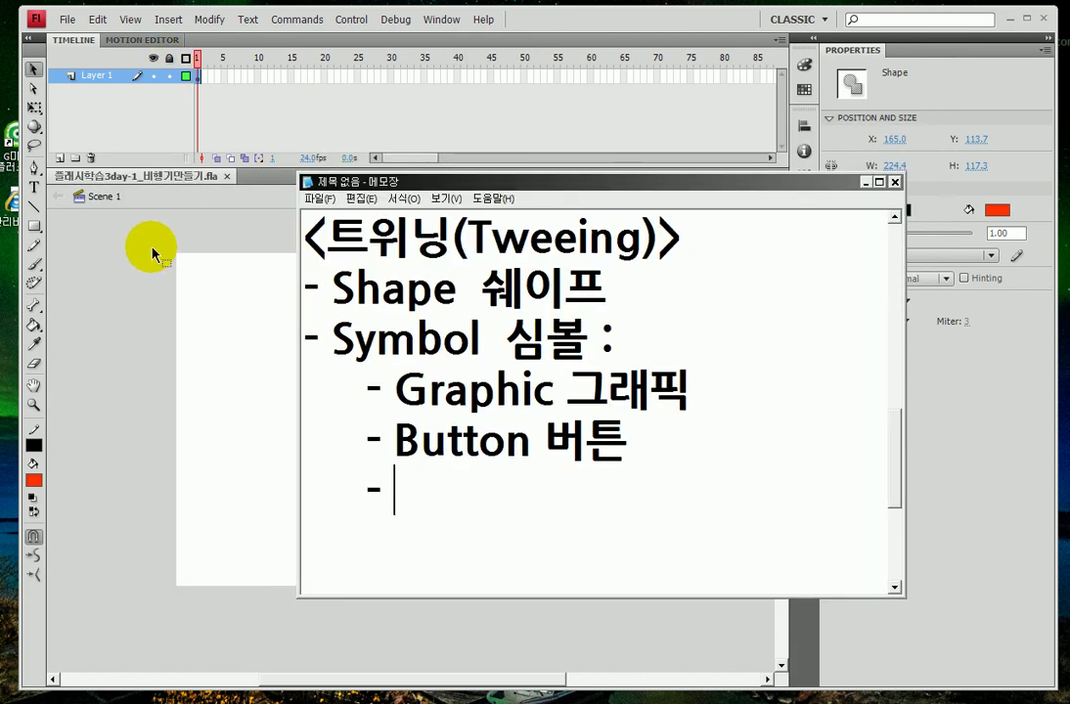
pyautogui.click(138, 258)
pyautogui.moveTo(172, 222); pyautogui.dragTo(551, 484)
pyautogui.press('F8')
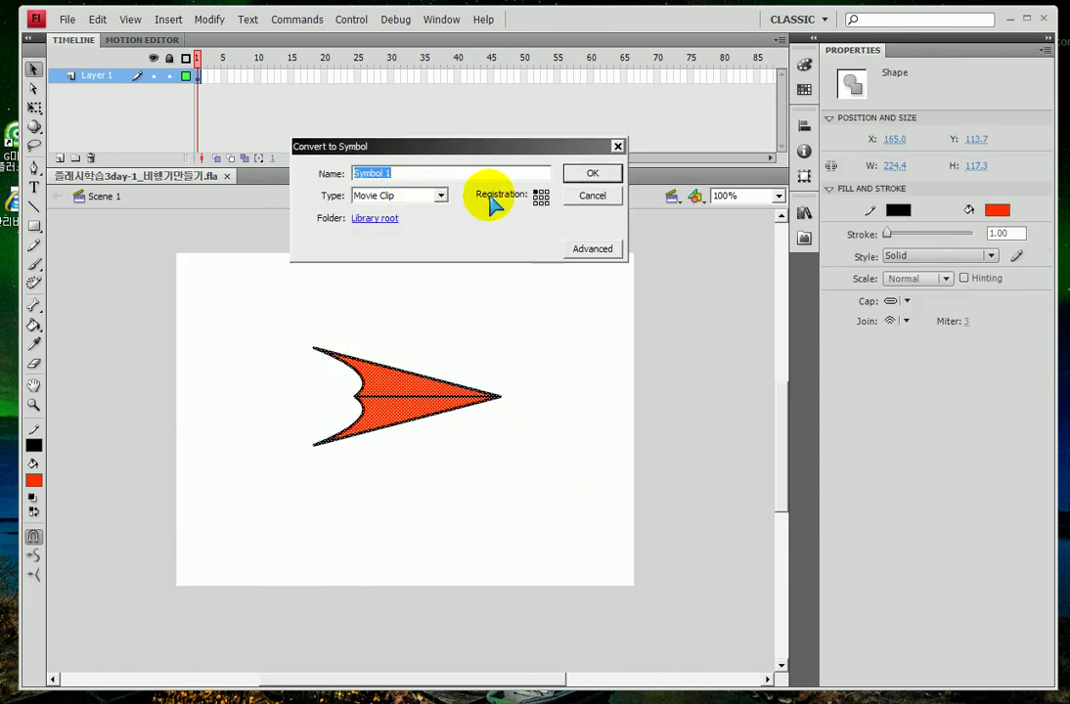
pyautogui.click(593, 199)
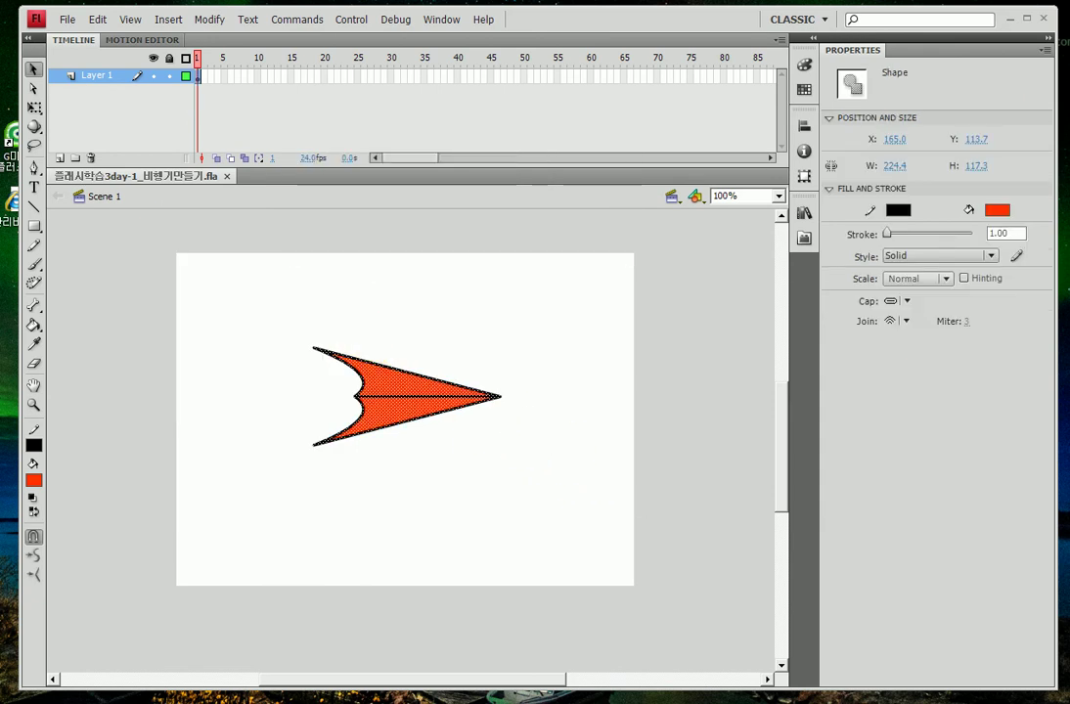
# Step: Return to Notepad and complete the third sub-item as "Movie Clip 무비클립"
pyautogui.hotkey('alt', 'Tab')
pyautogui.write('ㅡ')
pyautogui.press('BackSpace')
pyautogui.write('Movi')
pyautogui.write('e Cip')
pyautogui.press('BackSpace')
pyautogui.press('BackSpace')
pyautogui.press('BackSpace')
pyautogui.write('ㅣㅑ')
pyautogui.press('BackSpace')
pyautogui.press('BackSpace')
pyautogui.write('li')
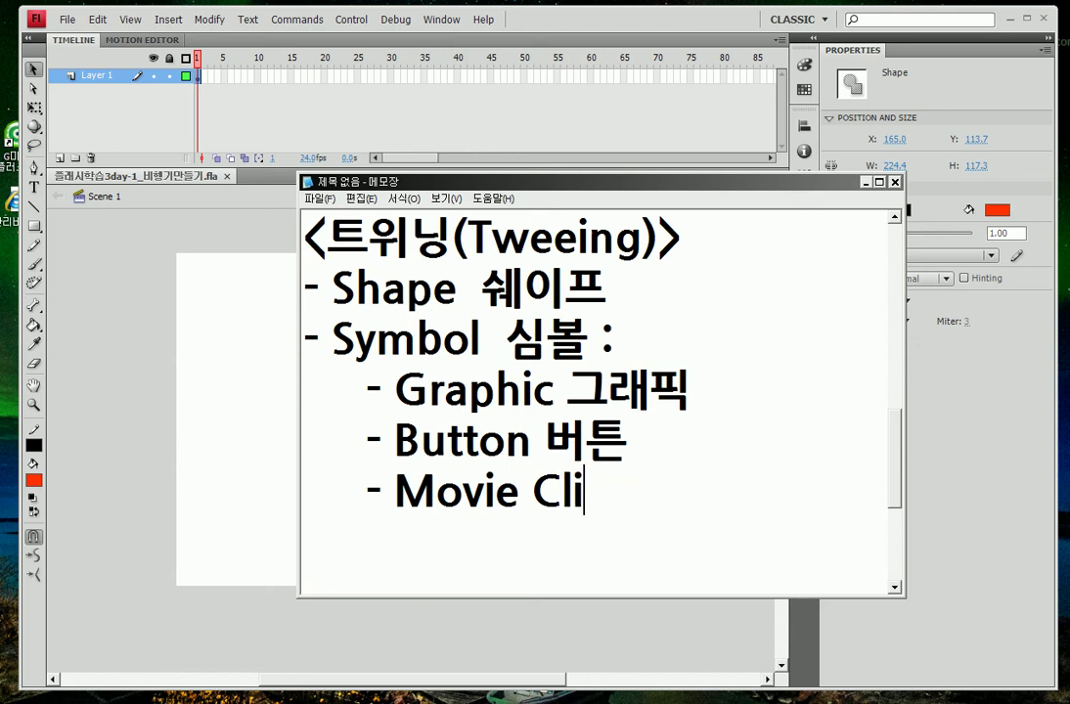
pyautogui.write('p 무비클')
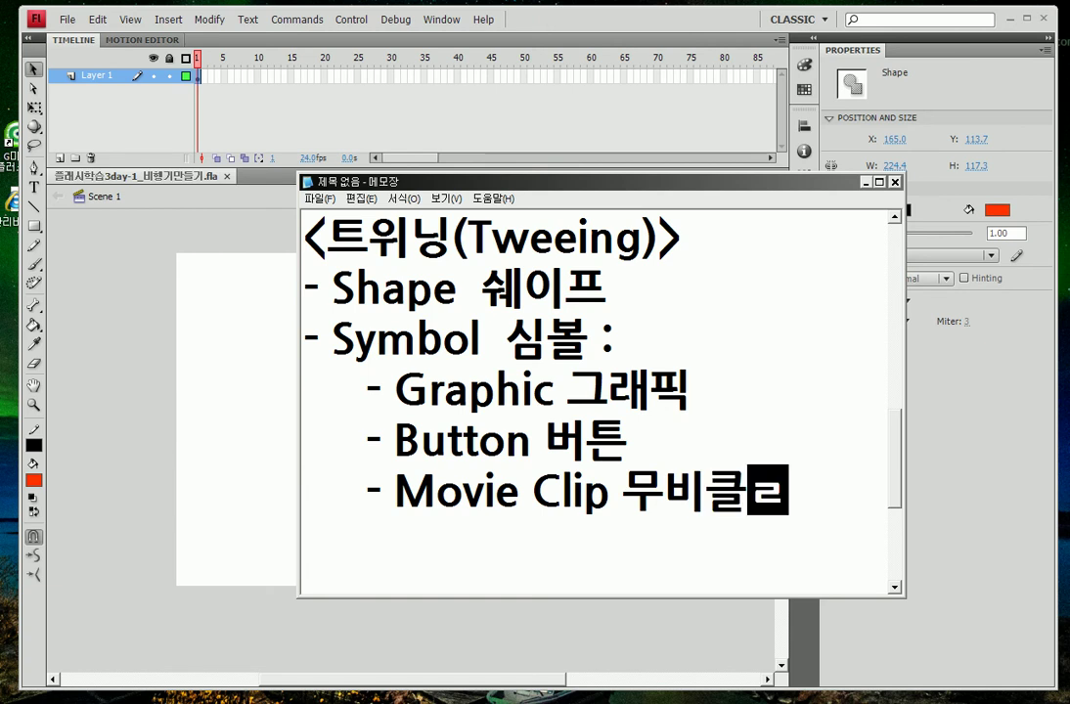
pyautogui.write('립')
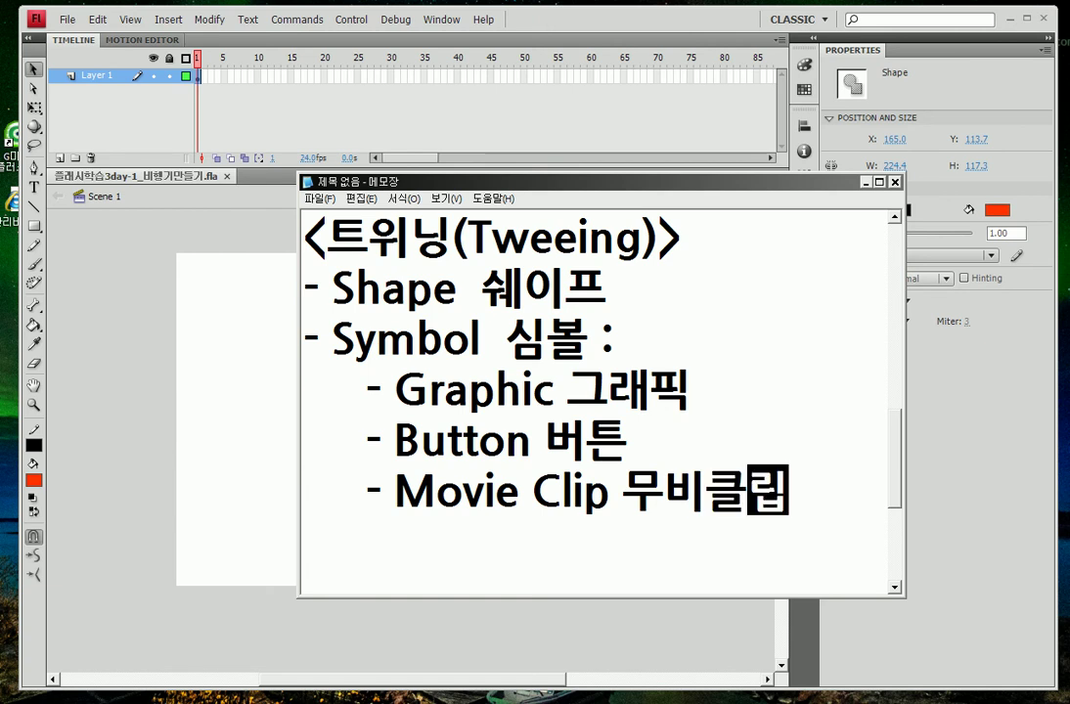
pyautogui.press('Return')
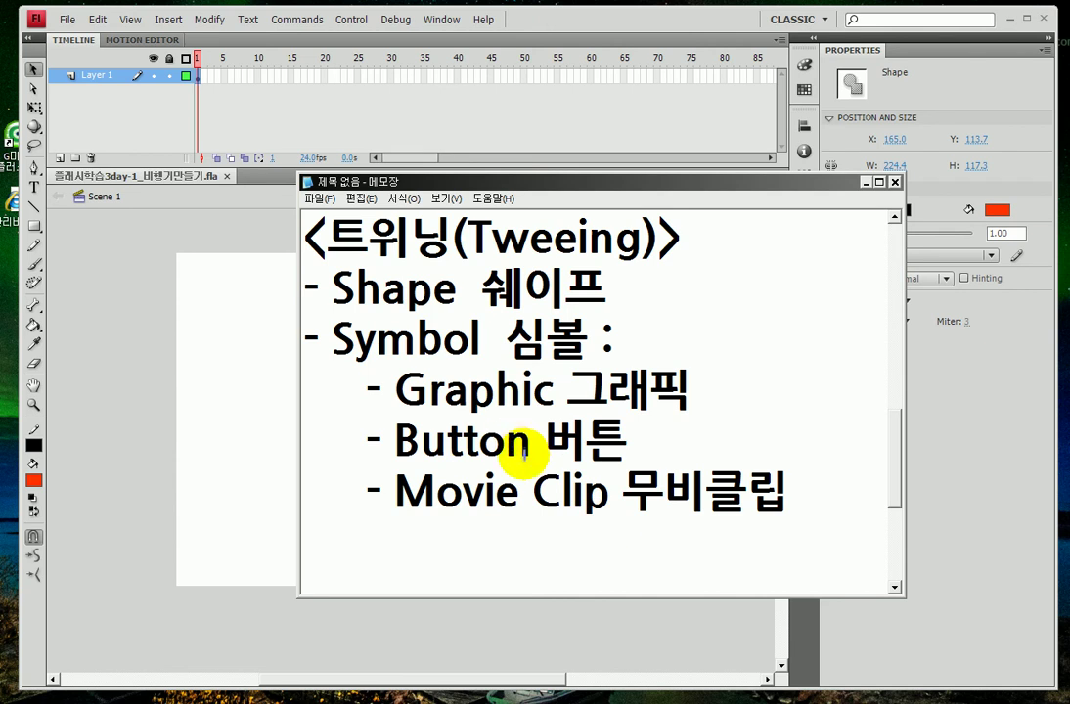
# Step: Retype the last syllable of 그래픽 in the Graphic sub-item and enlarge the Notepad window
pyautogui.click(501, 336)
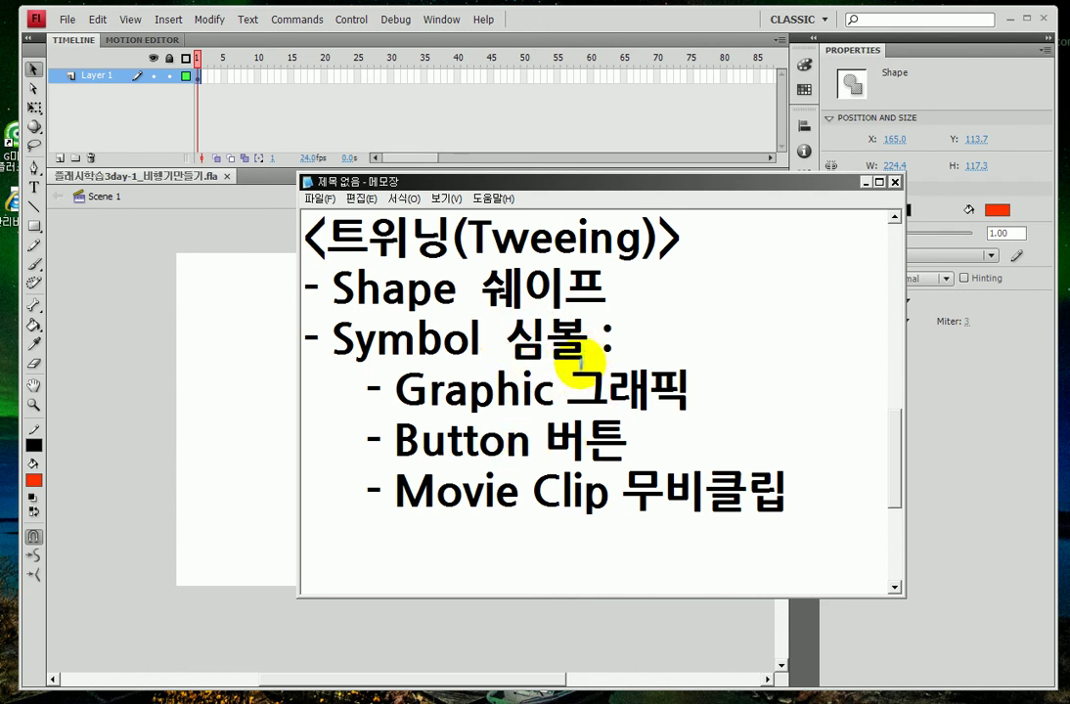
pyautogui.click(707, 401)
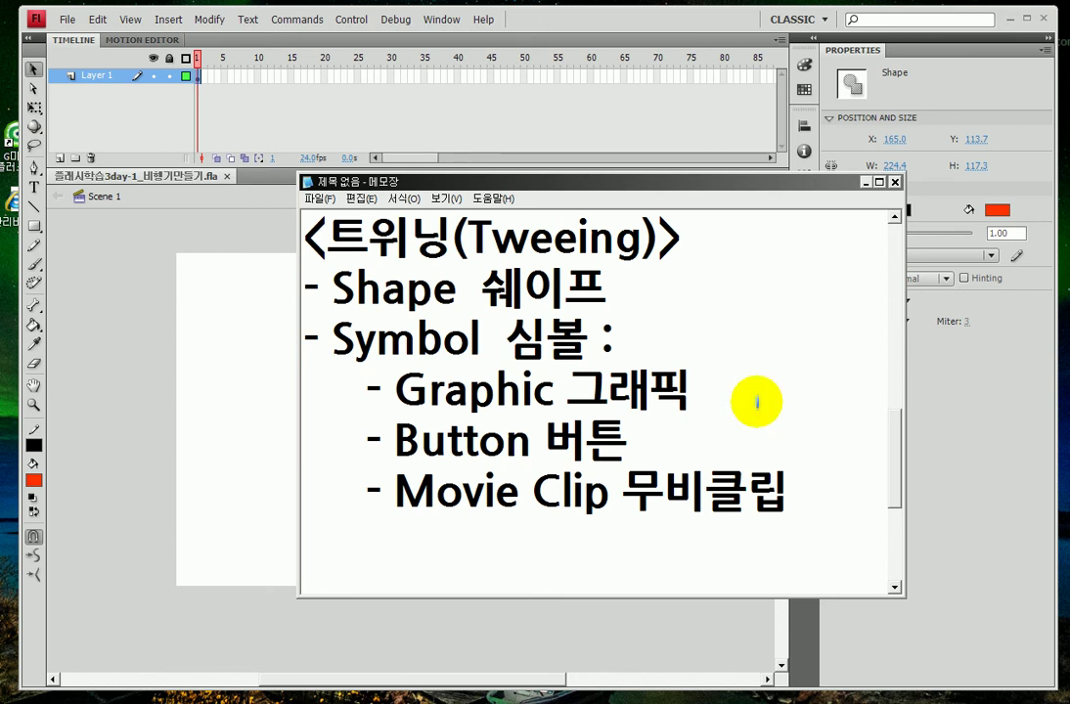
pyautogui.press('BackSpace')
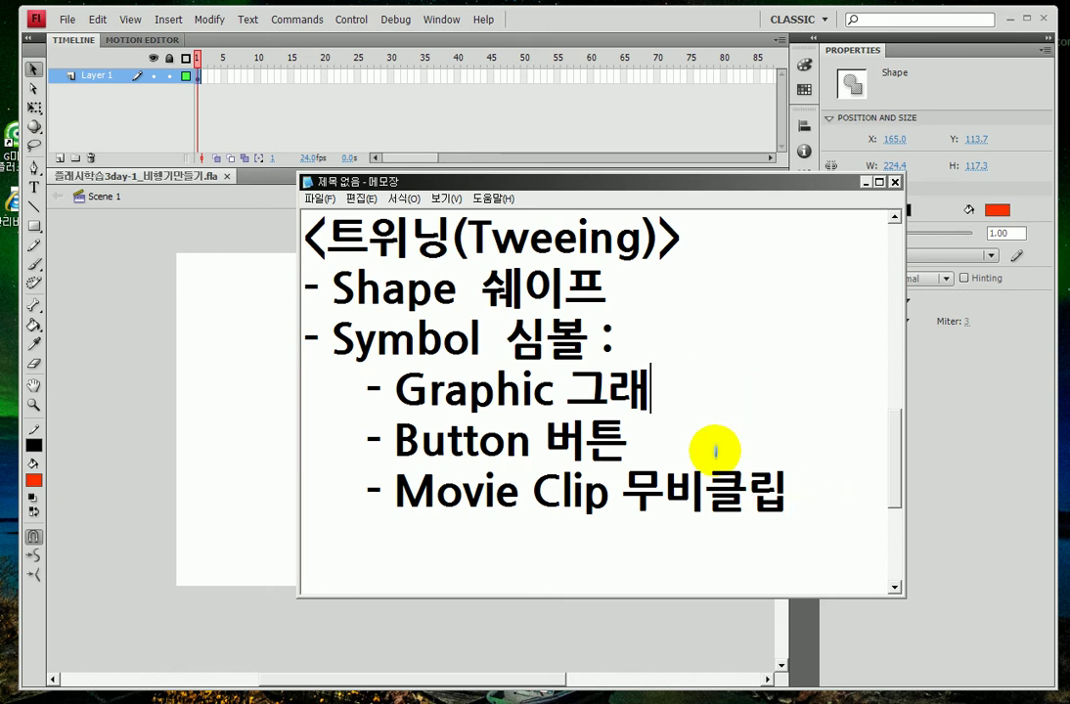
pyautogui.write('픽')
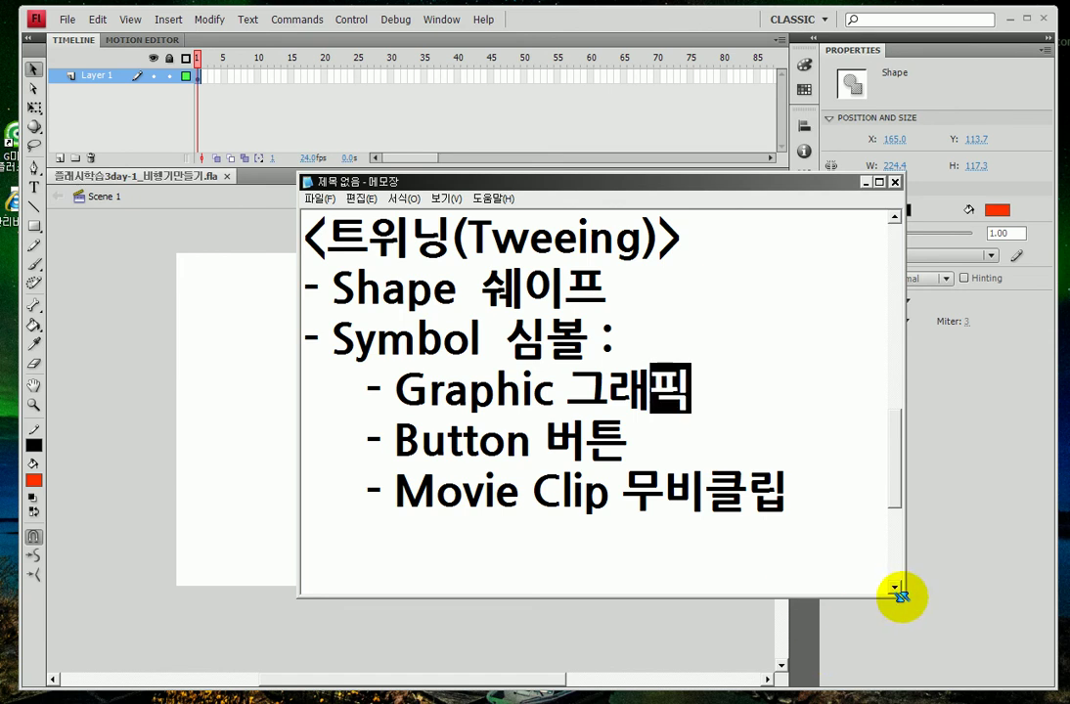
pyautogui.moveTo(899, 595); pyautogui.dragTo(1003, 679)
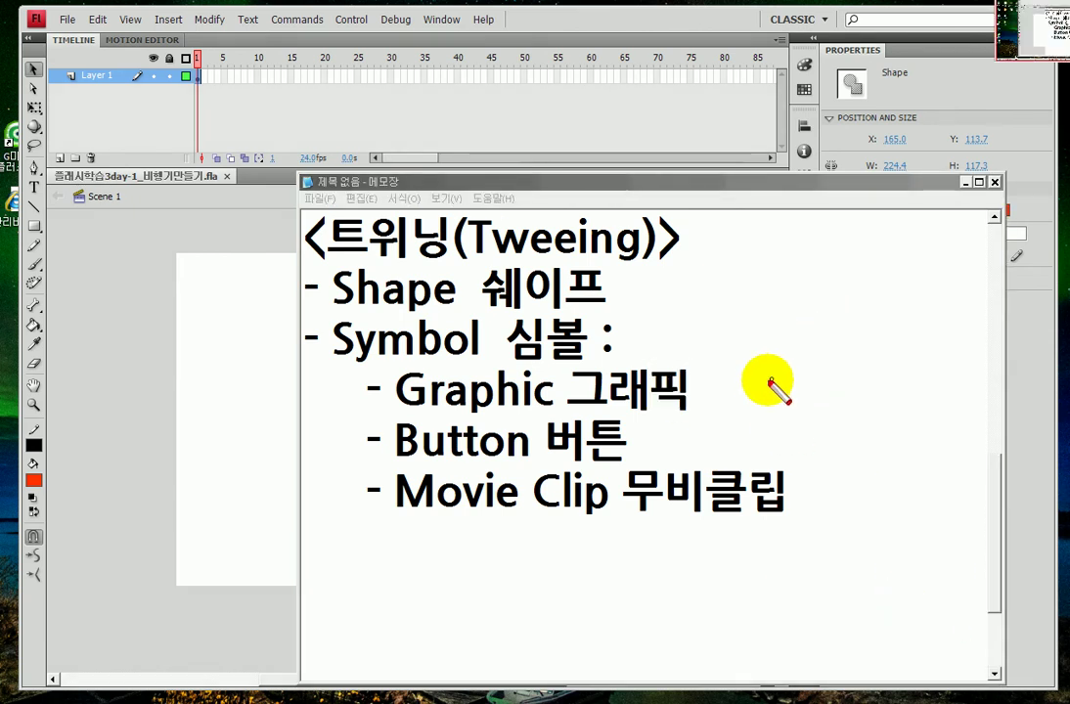
pyautogui.moveTo(803, 372); pyautogui.dragTo(798, 427)
pyautogui.moveTo(824, 475)
pyautogui.mouseDown()
pyautogui.moveTo(834, 490)
pyautogui.moveTo(821, 511)
pyautogui.mouseUp()
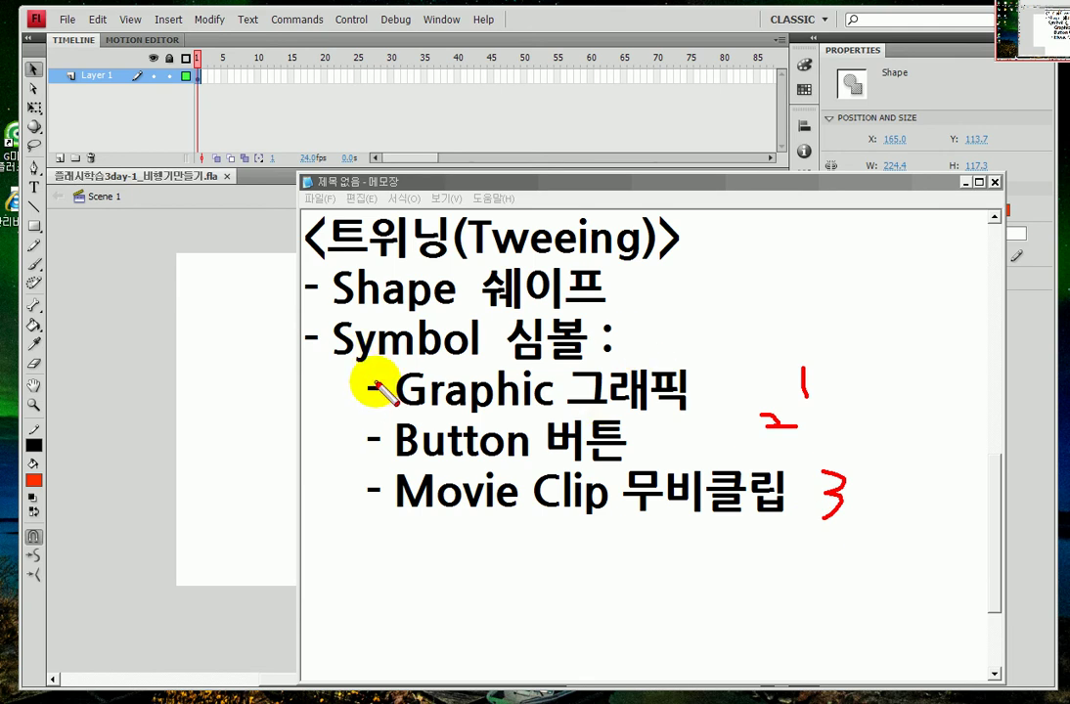
pyautogui.press('Escape')
# Step: Switch to Flash and set the symbol type to Graphic in Convert to Symbol for the whole arrowhead
pyautogui.click(186, 235)
pyautogui.moveTo(211, 250); pyautogui.dragTo(575, 545)
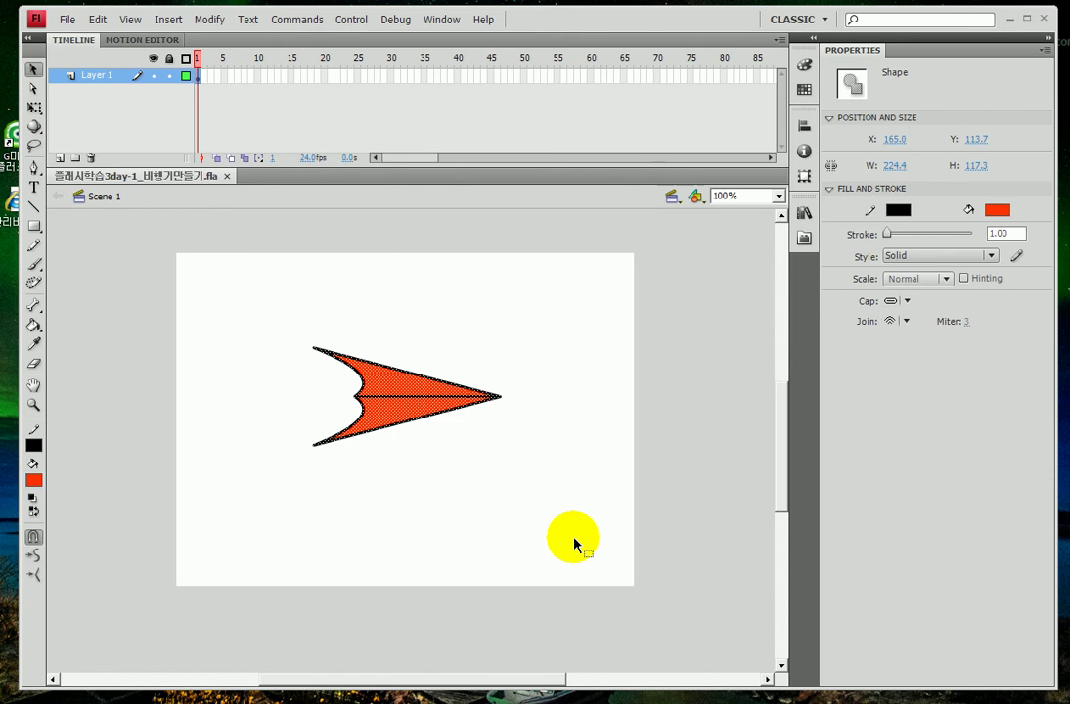
pyautogui.click(167, 20)
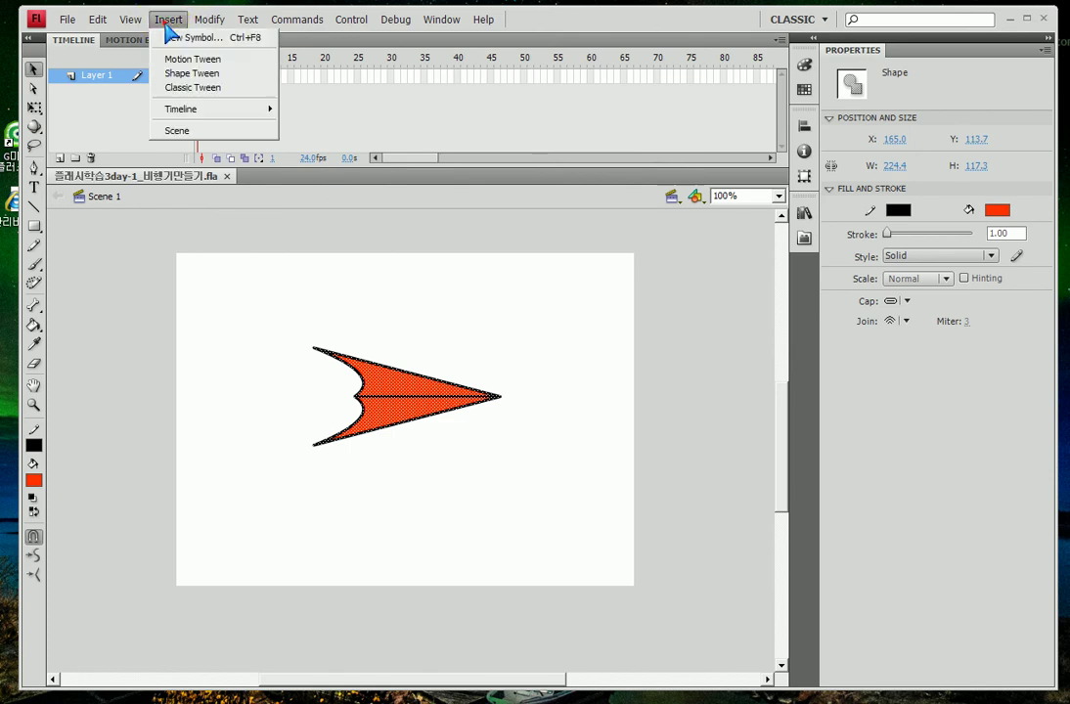
pyautogui.moveTo(217, 32)
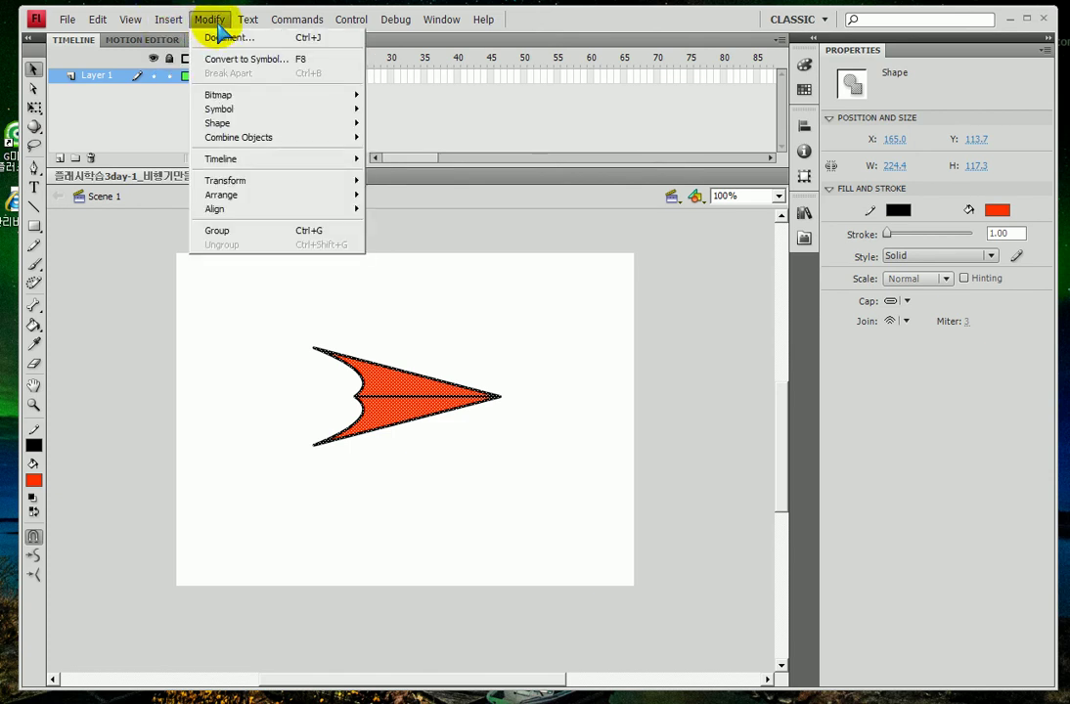
pyautogui.moveTo(169, 21)
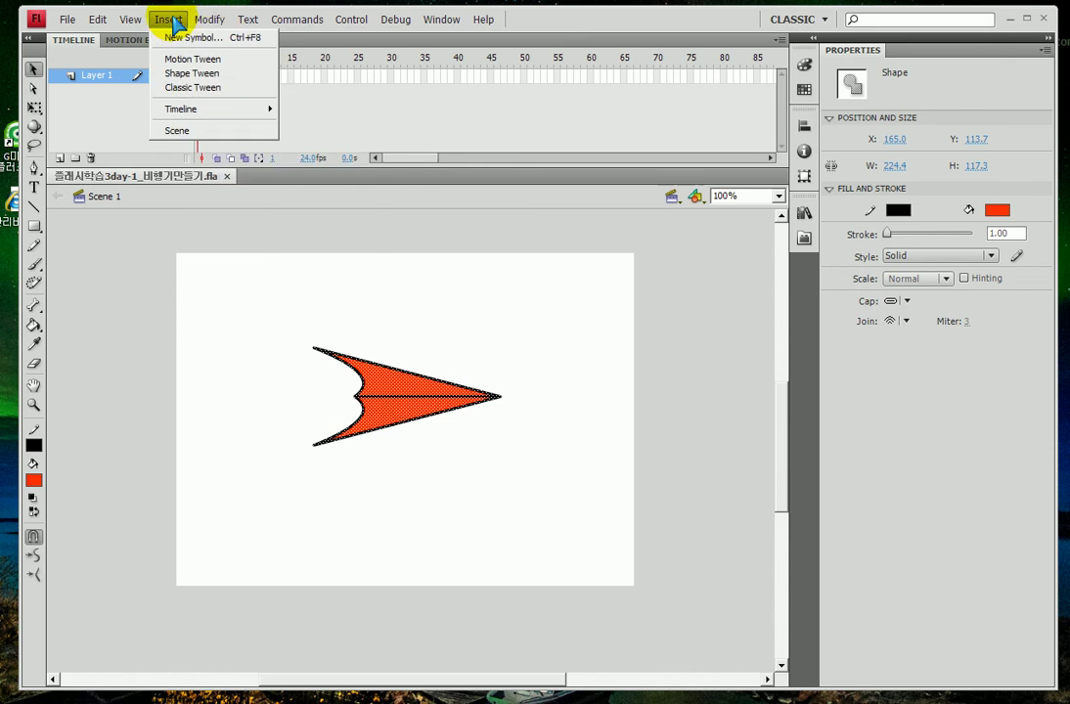
pyautogui.moveTo(179, 112)
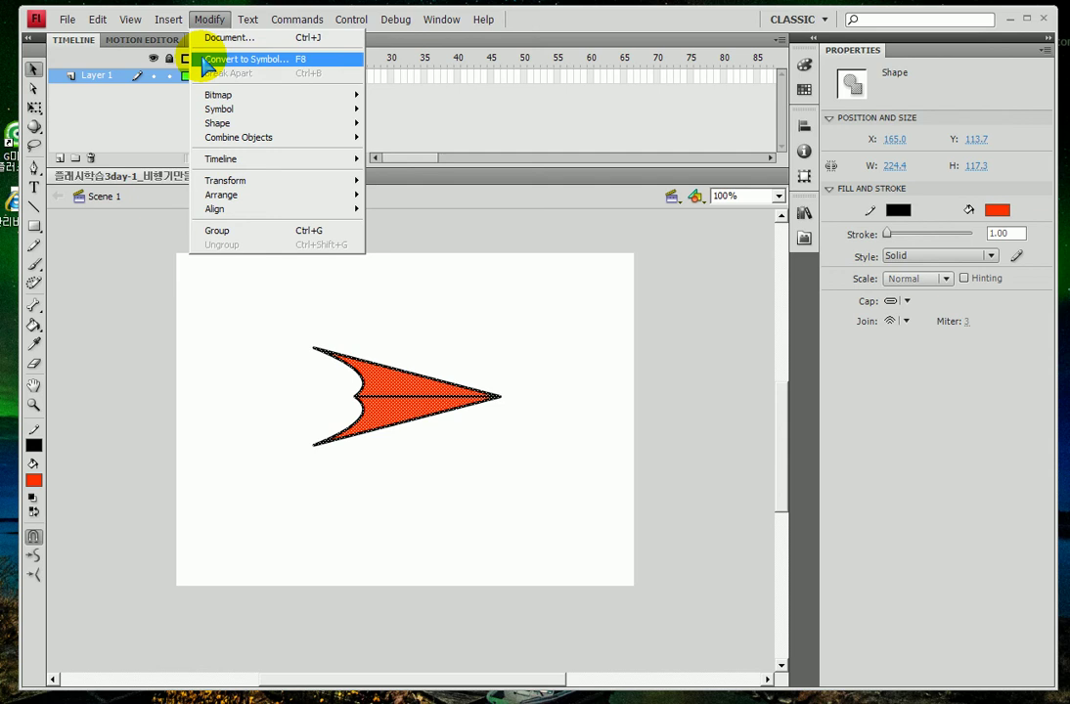
pyautogui.click(208, 61)
pyautogui.moveTo(463, 147); pyautogui.dragTo(662, 211)
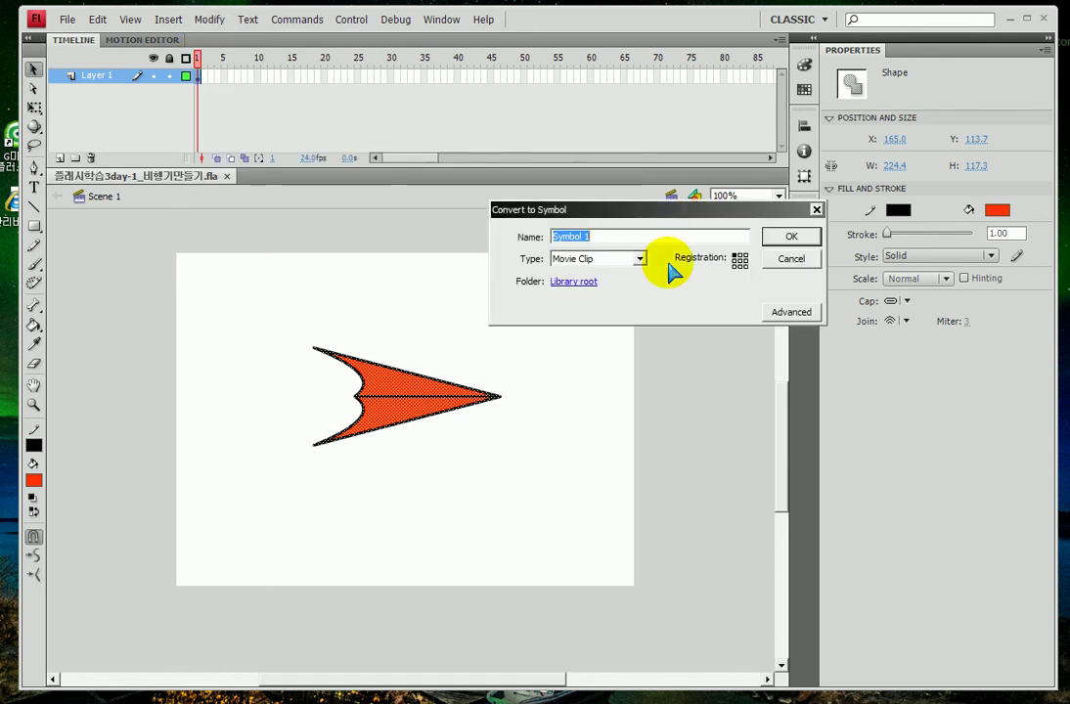
pyautogui.click(640, 260)
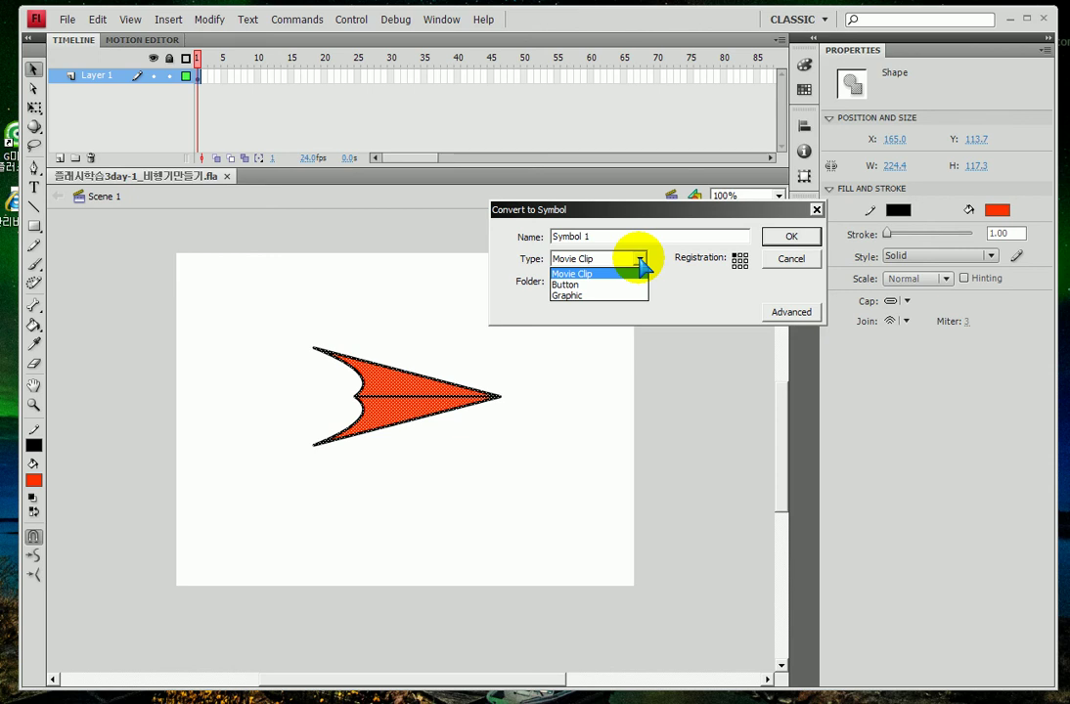
pyautogui.click(626, 295)
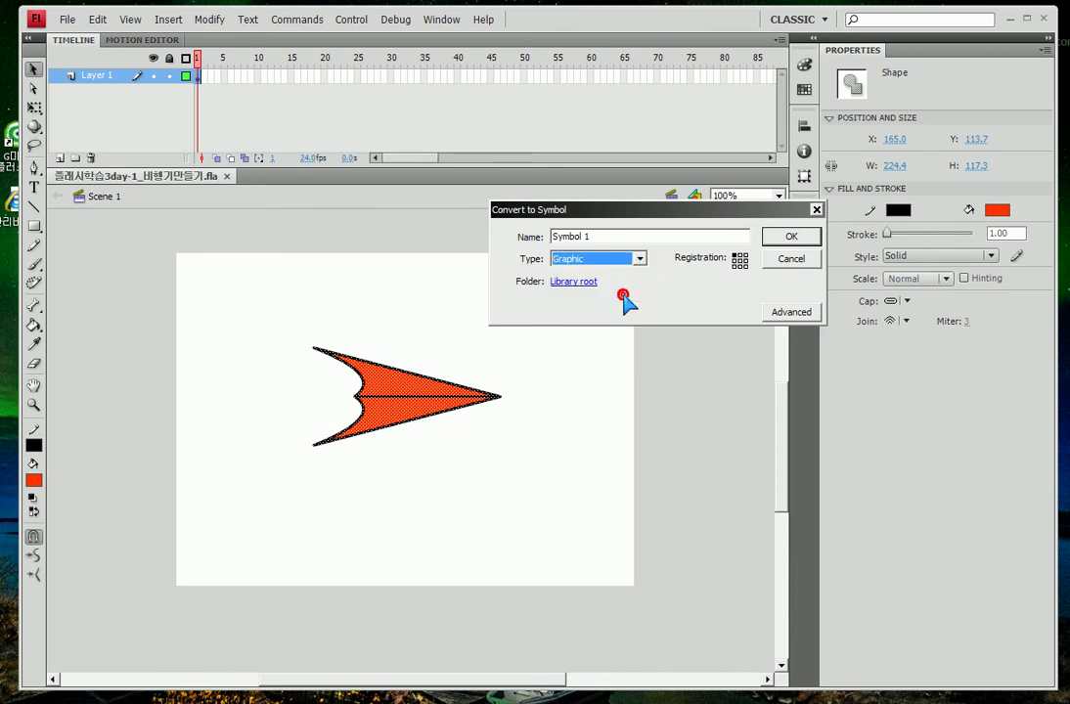
# Step: Name the symbol 비행기 and complete the conversion
pyautogui.hotkey('shift', 'Tab')
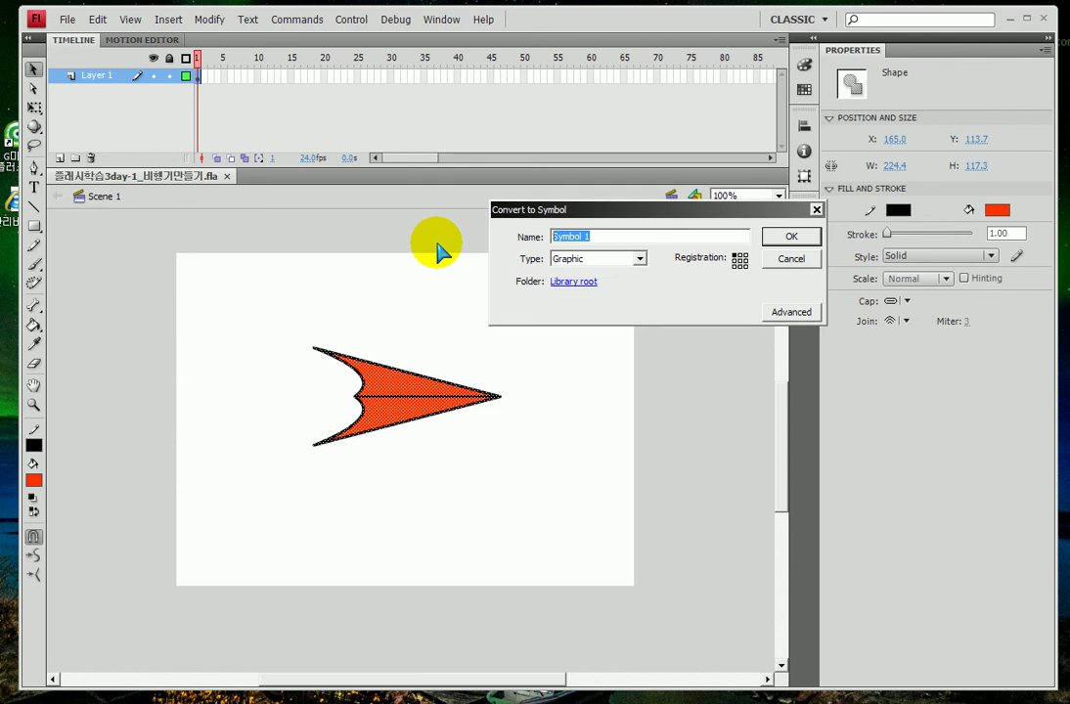
pyautogui.write('비')
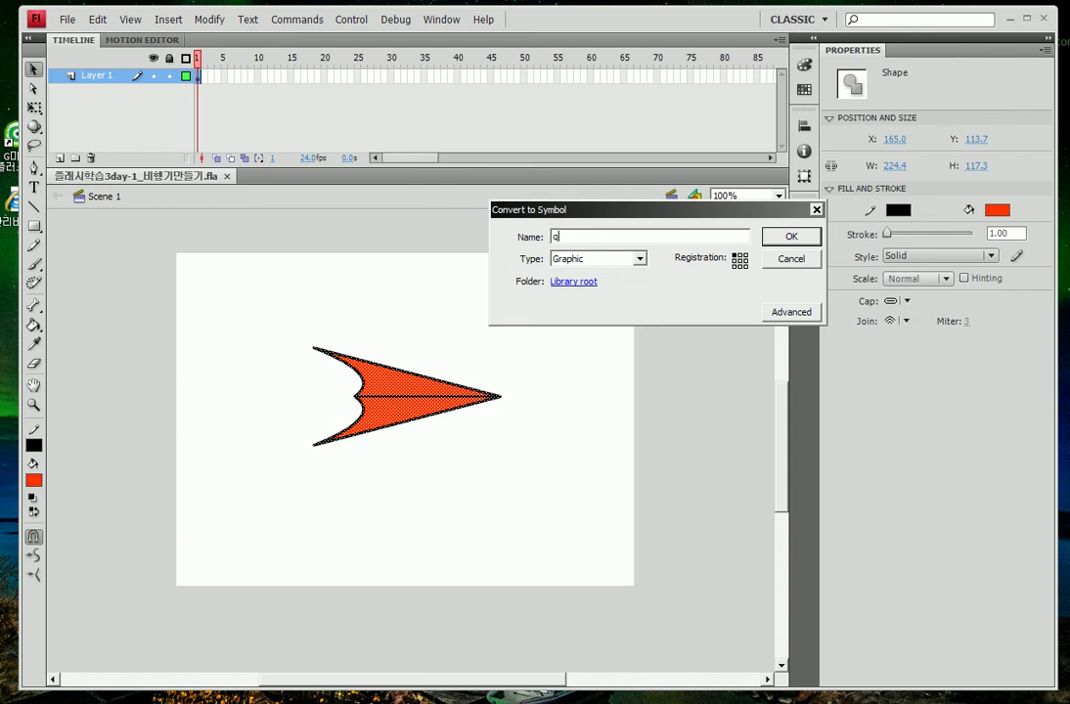
pyautogui.write('행기')
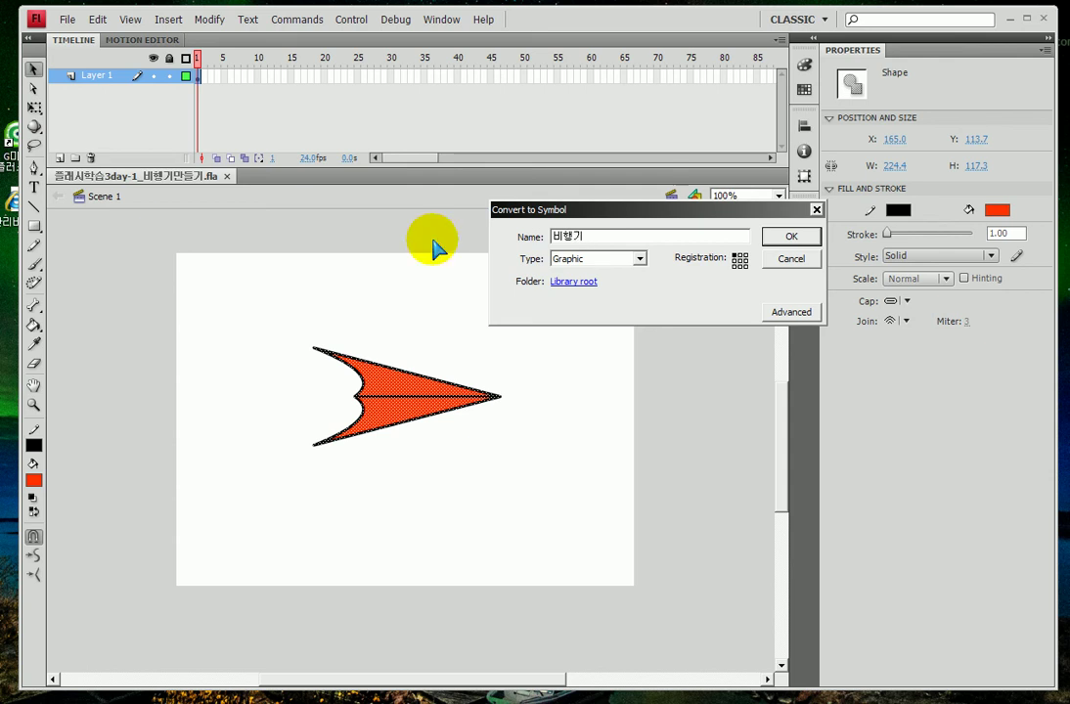
pyautogui.click(791, 236)
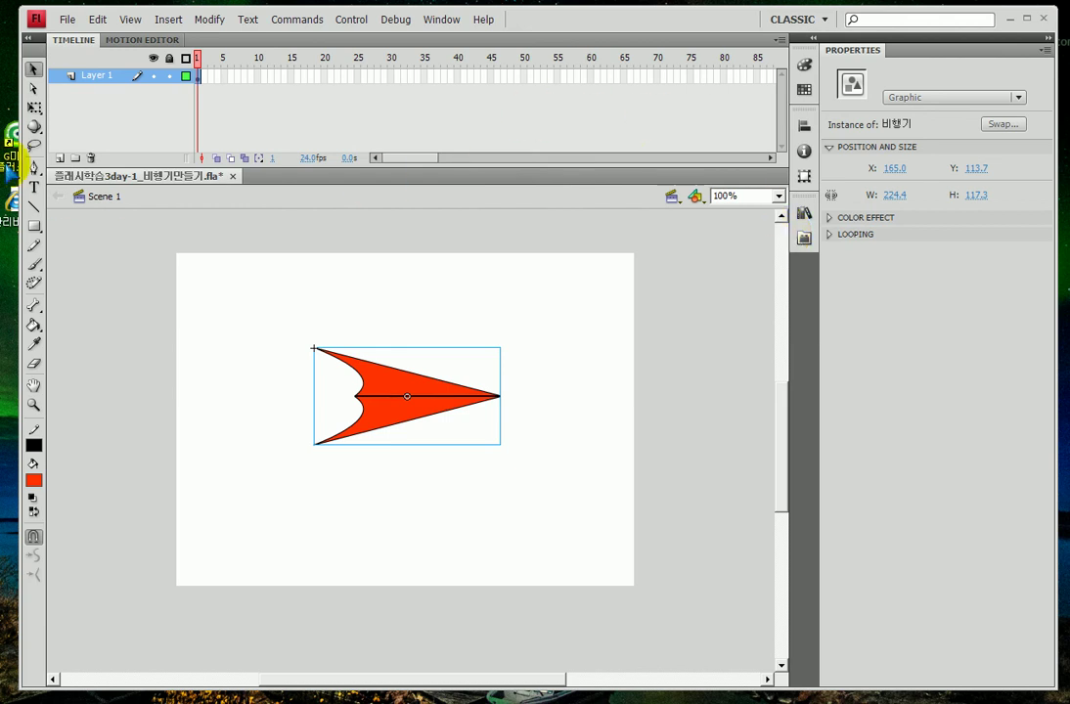
pyautogui.moveTo(106, 221)
pyautogui.mouseDown()
pyautogui.moveTo(67, 203)
pyautogui.moveTo(103, 188)
pyautogui.moveTo(129, 198)
pyautogui.moveTo(134, 224)
pyautogui.moveTo(93, 219)
pyautogui.moveTo(95, 211)
pyautogui.moveTo(219, 247)
pyautogui.mouseUp()
pyautogui.moveTo(229, 204)
pyautogui.mouseDown()
pyautogui.moveTo(224, 252)
pyautogui.moveTo(210, 253)
pyautogui.moveTo(242, 255)
pyautogui.moveTo(264, 227)
pyautogui.moveTo(244, 253)
pyautogui.mouseUp()
pyautogui.moveTo(256, 225)
pyautogui.mouseDown()
pyautogui.moveTo(262, 260)
pyautogui.moveTo(308, 252)
pyautogui.mouseUp()
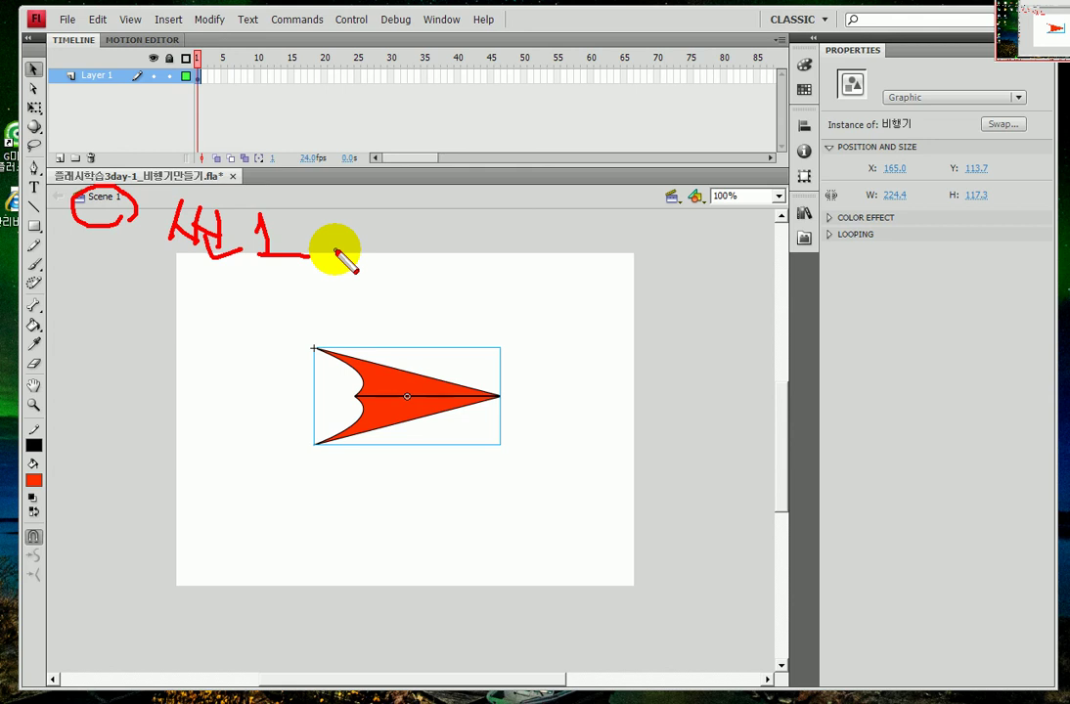
pyautogui.press('Escape')
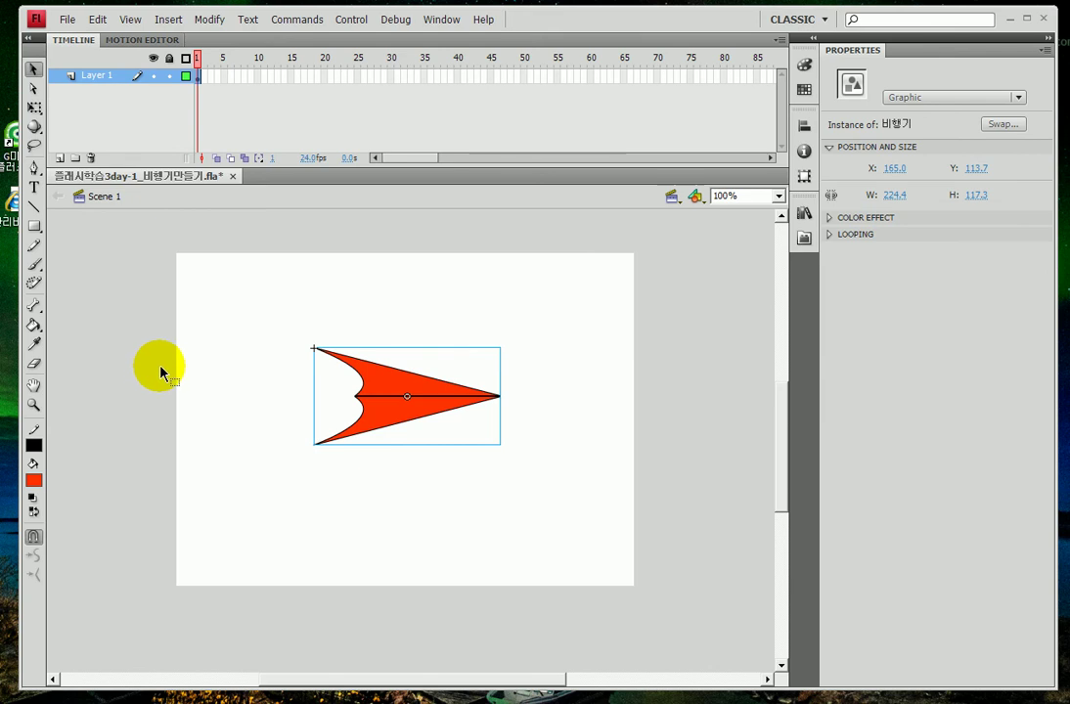
# Step: Move the airplane off the stage past its left edge, to about X -248, Y 30
pyautogui.moveTo(156, 363); pyautogui.dragTo(261, 397)
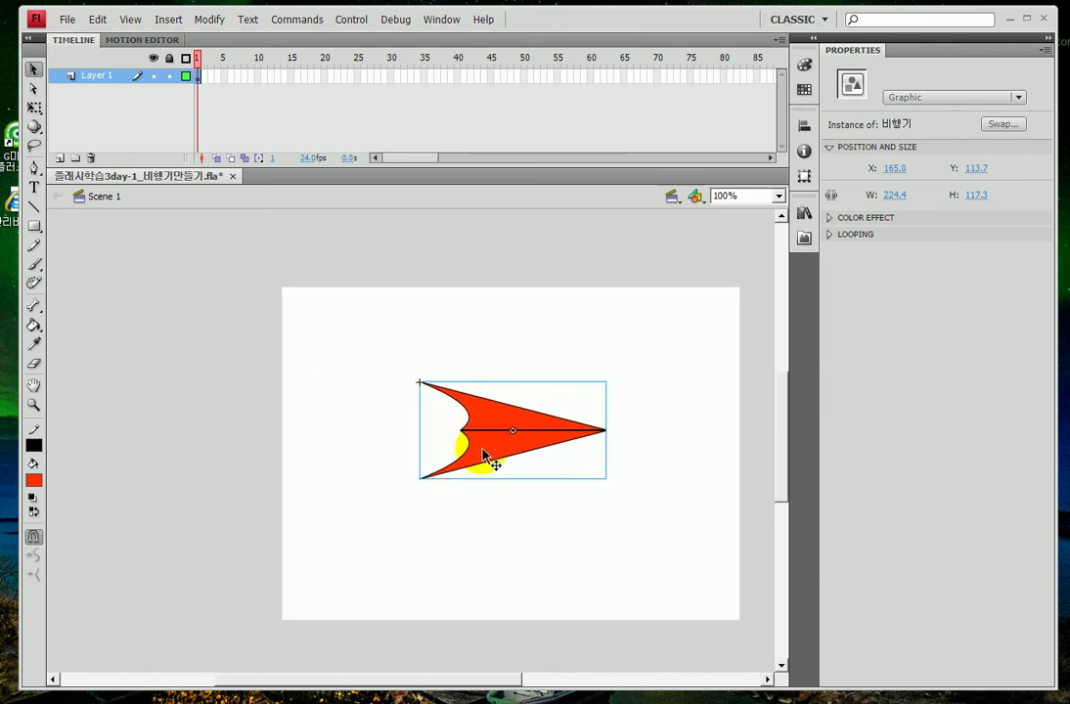
pyautogui.moveTo(480, 452); pyautogui.dragTo(144, 383)
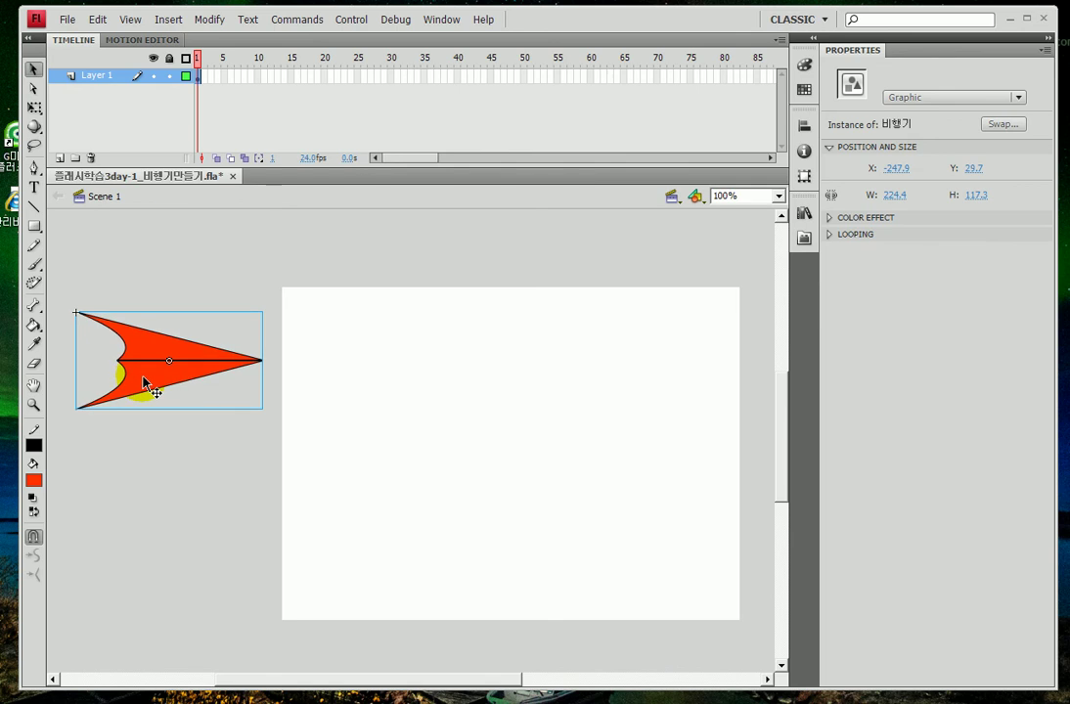
pyautogui.hotkey('ctrl', '-')
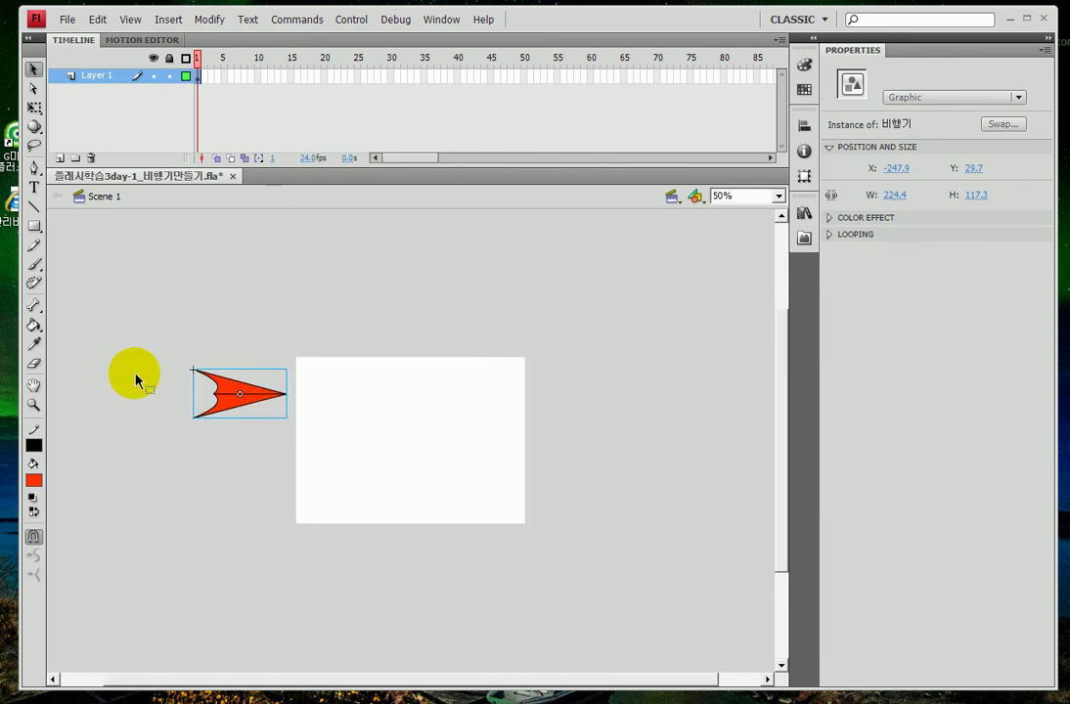
# Step: Open the library, examine the 비행기 symbol entry and its type icon, and close the library
pyautogui.click(803, 215)
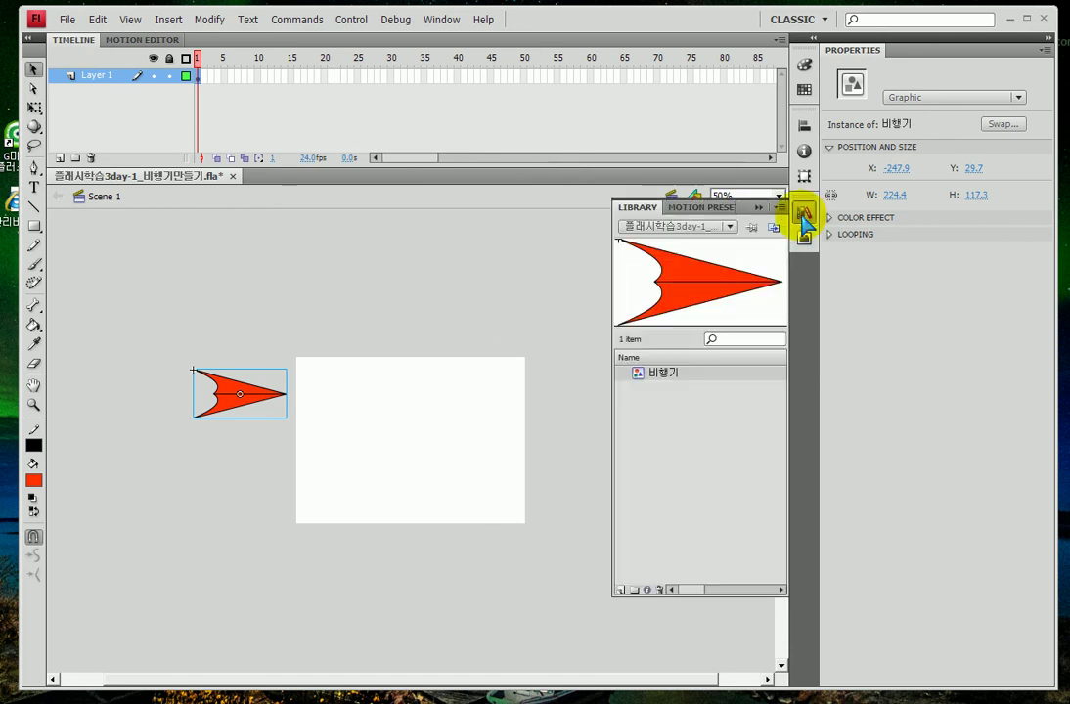
pyautogui.click(803, 215)
pyautogui.click(803, 216)
pyautogui.click(804, 215)
pyautogui.click(803, 215)
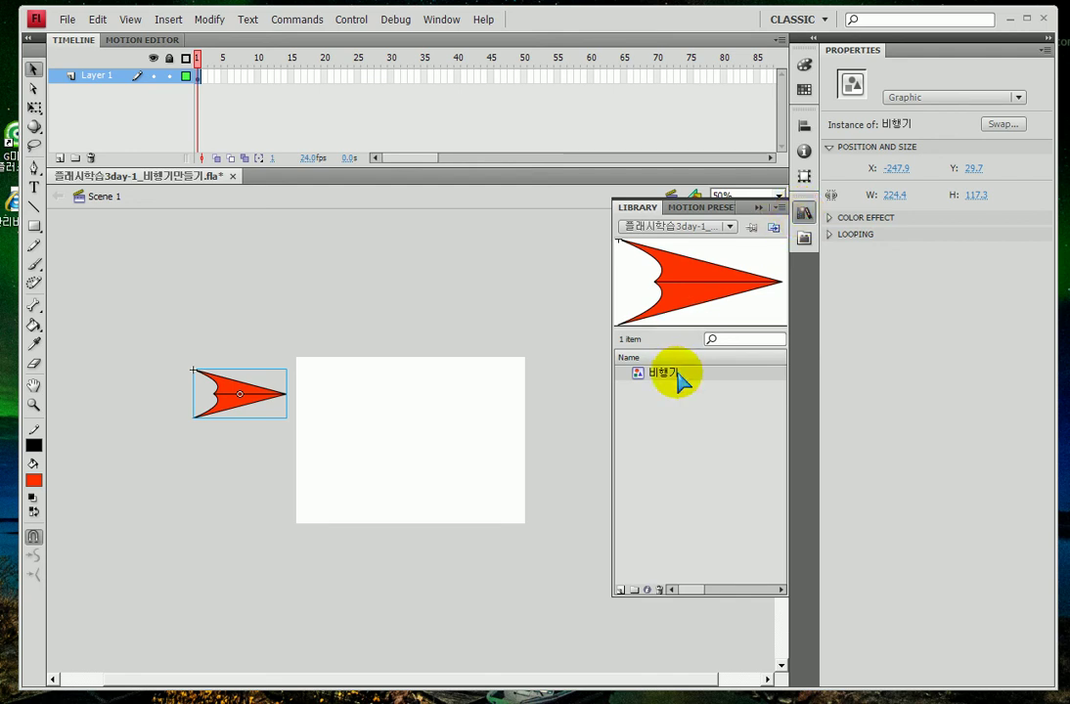
pyautogui.moveTo(643, 387)
pyautogui.mouseDown()
pyautogui.moveTo(693, 366)
pyautogui.moveTo(687, 388)
pyautogui.moveTo(627, 377)
pyautogui.mouseUp()
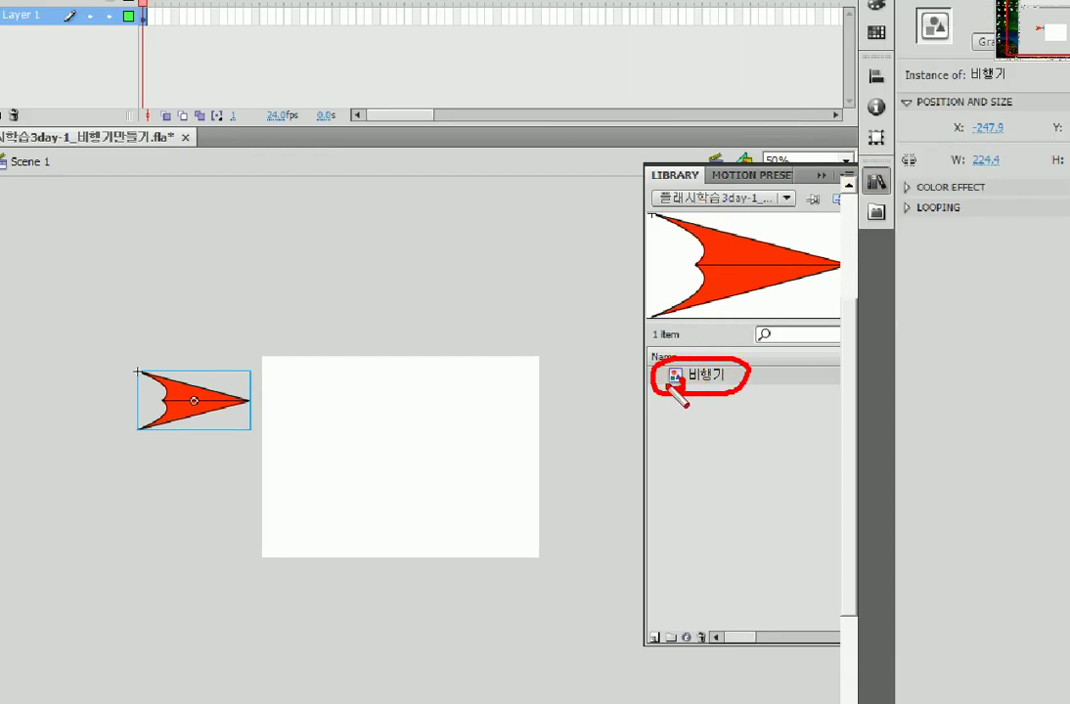
pyautogui.moveTo(669, 384); pyautogui.dragTo(693, 462)
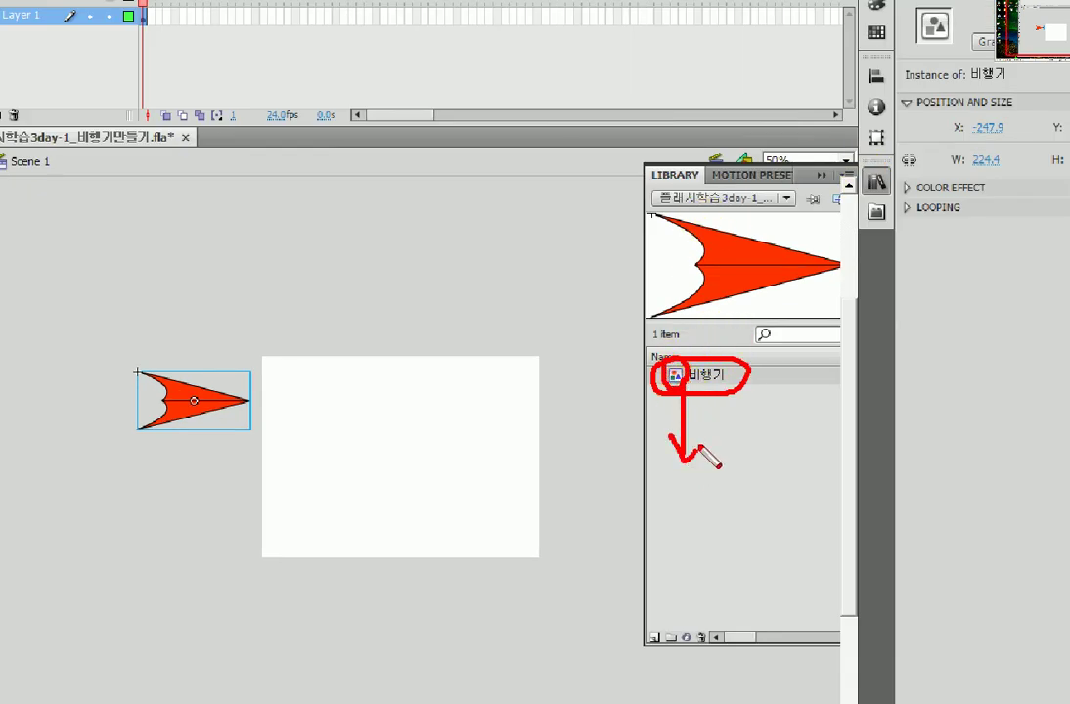
pyautogui.hotkey('ctrl', 'l')
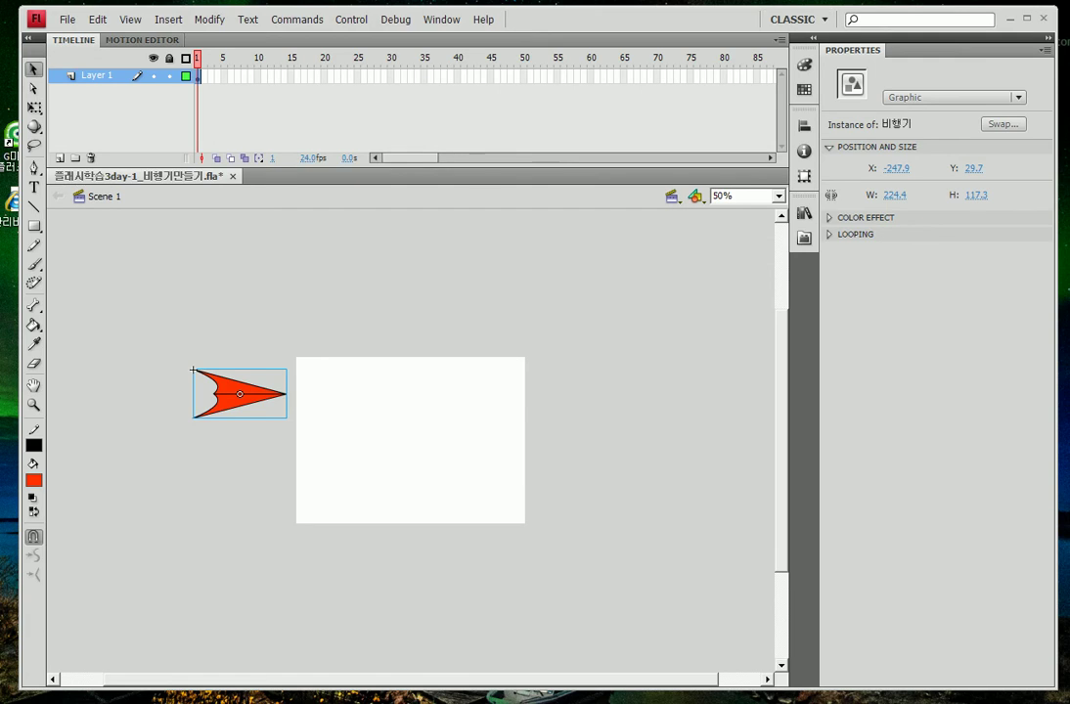
# Step: Switch to Notepad and review the Graphic 그래픽 entry in the symbol type notes
pyautogui.hotkey('alt', 'Tab')
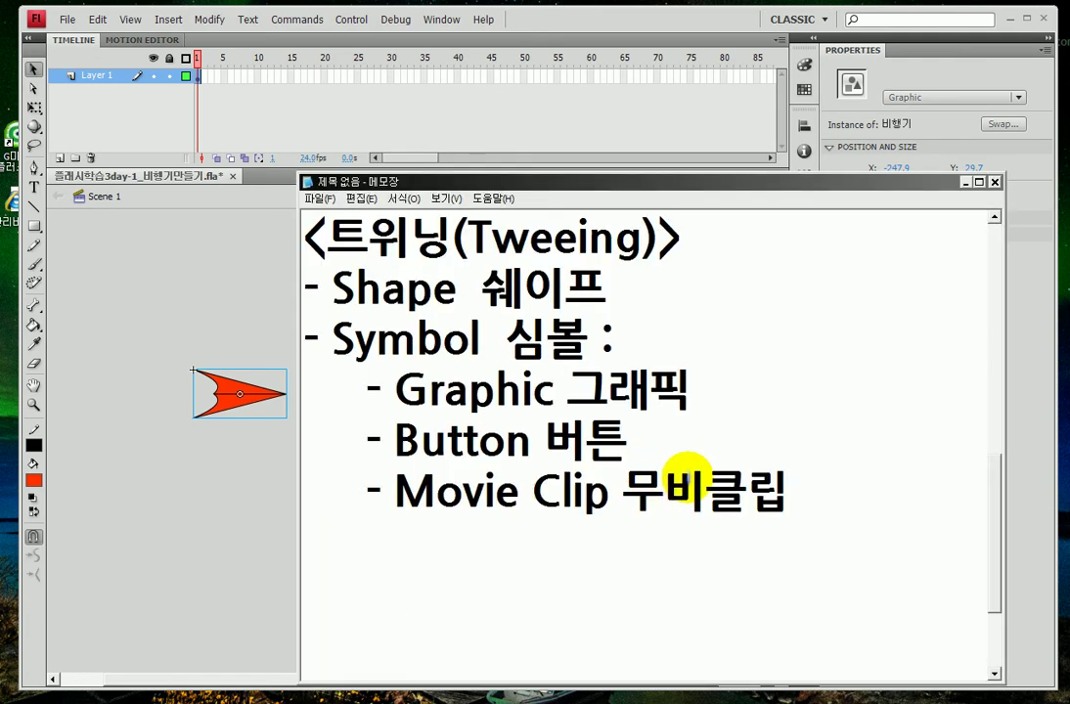
pyautogui.moveTo(646, 346)
pyautogui.mouseDown()
pyautogui.moveTo(570, 395)
pyautogui.moveTo(646, 423)
pyautogui.moveTo(700, 382)
pyautogui.moveTo(626, 367)
pyautogui.mouseUp()
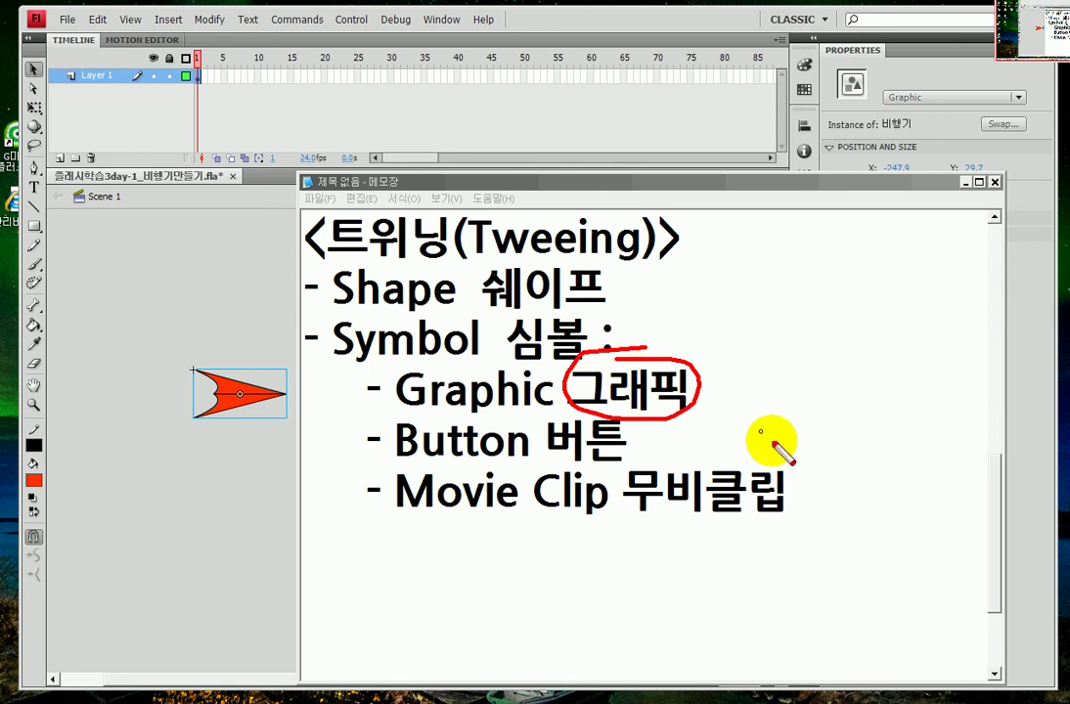
pyautogui.moveTo(737, 355)
pyautogui.mouseDown()
pyautogui.moveTo(774, 395)
pyautogui.moveTo(744, 352)
pyautogui.moveTo(761, 370)
pyautogui.moveTo(741, 383)
pyautogui.mouseUp()
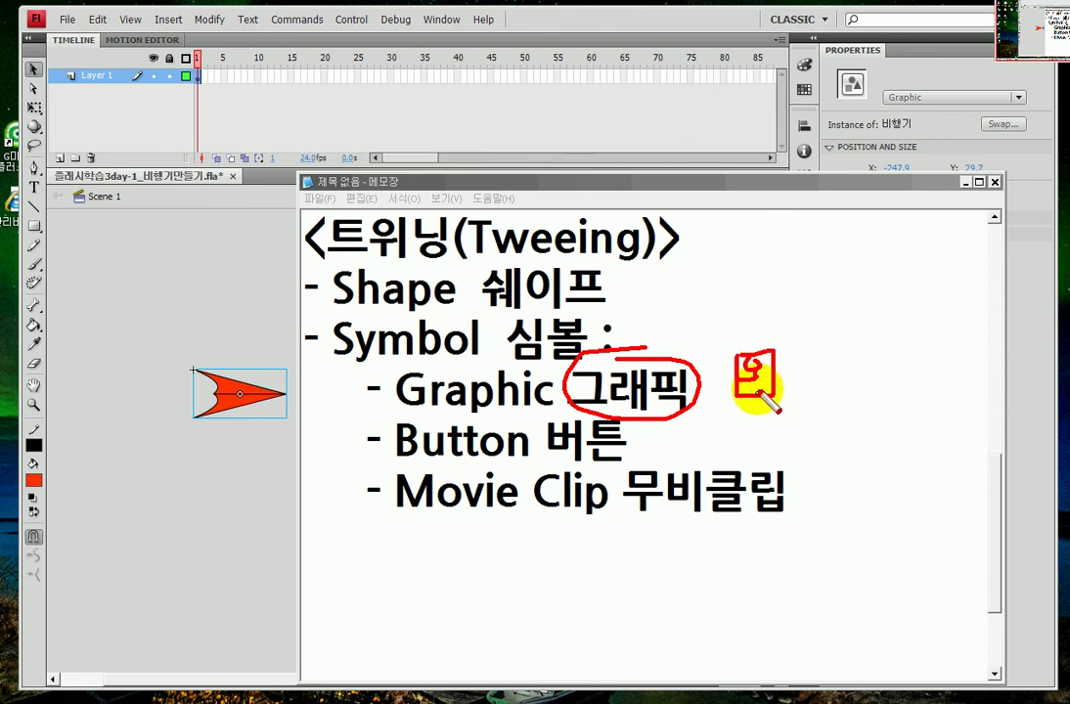
pyautogui.press('Escape')
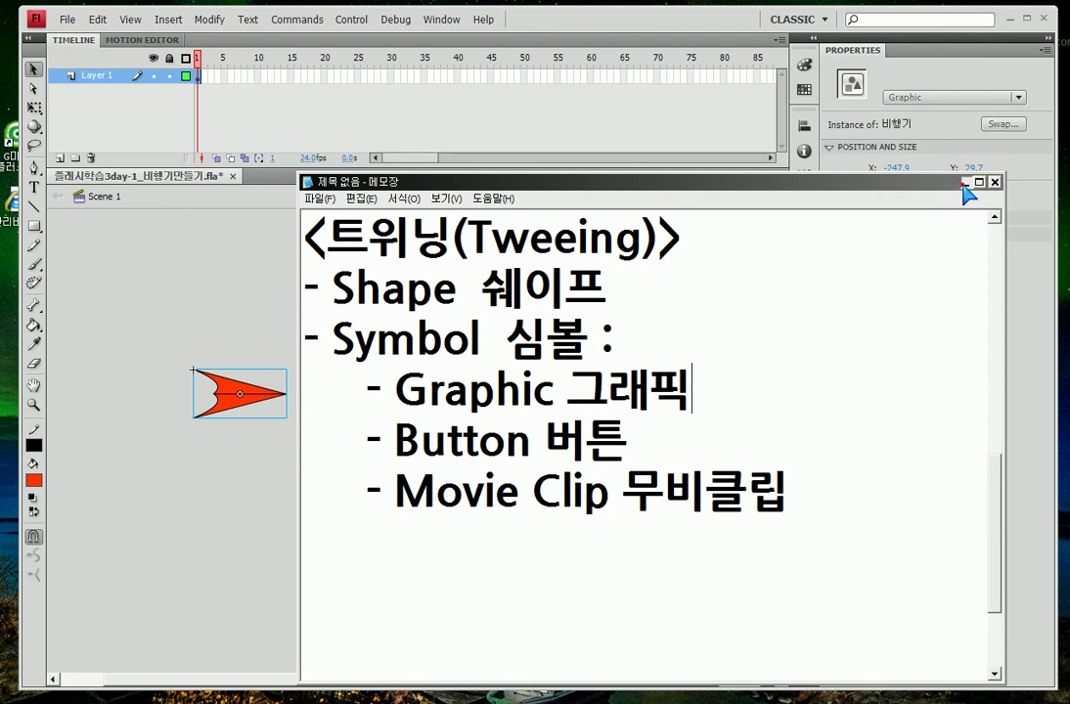
# Step: Return to Flash and check the type icon of the 비행기 symbol in the library, then collapse the library
pyautogui.click(822, 168)
pyautogui.click(804, 212)
pyautogui.hotkey('ctrl', '2')
pyautogui.moveTo(640, 391); pyautogui.dragTo(648, 388)
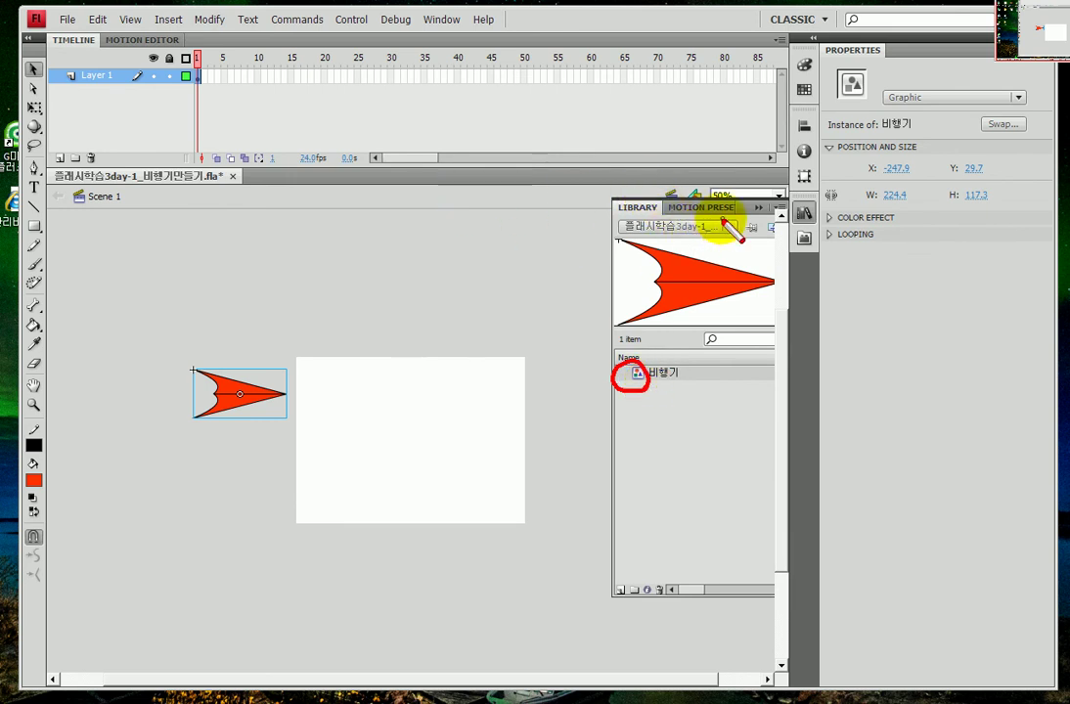
pyautogui.click(758, 207)
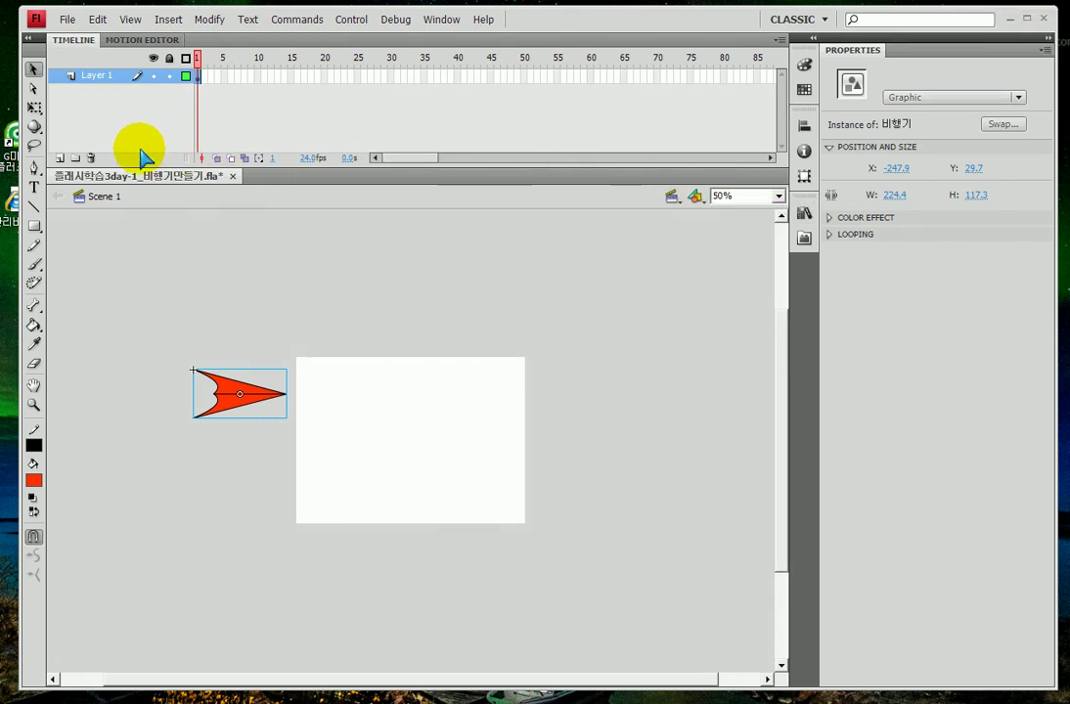
pyautogui.moveTo(222, 73)
pyautogui.mouseDown()
pyautogui.moveTo(200, 92)
pyautogui.moveTo(210, 76)
pyautogui.moveTo(206, 86)
pyautogui.moveTo(416, 80)
pyautogui.mouseUp()
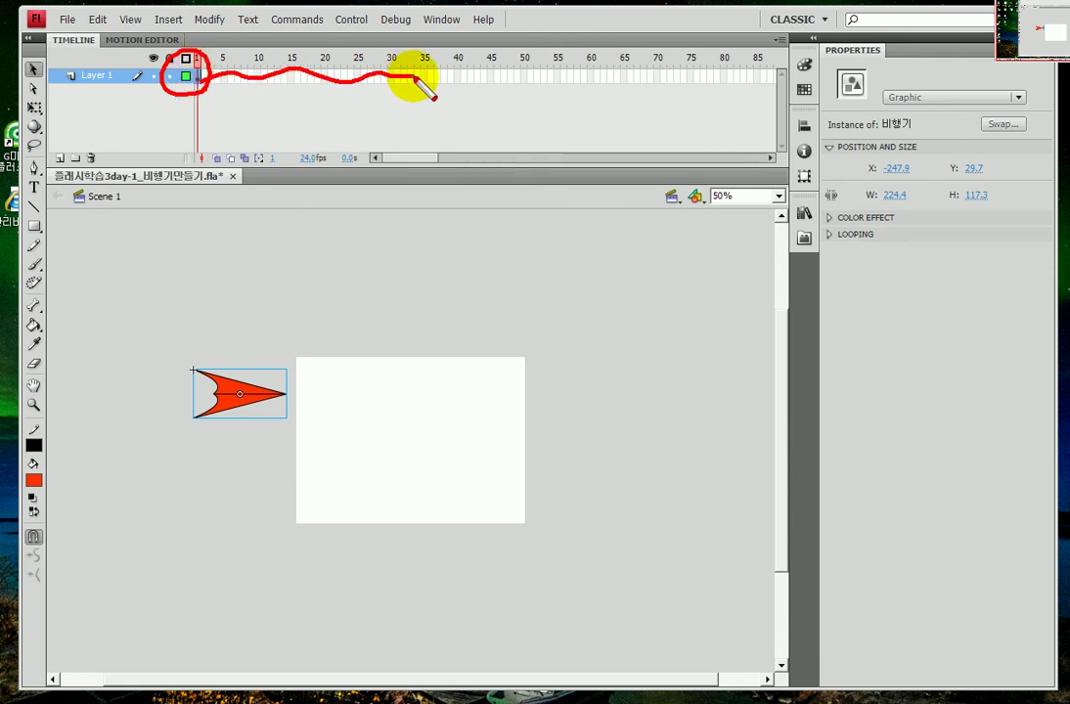
pyautogui.press('Escape')
pyautogui.click(392, 76)
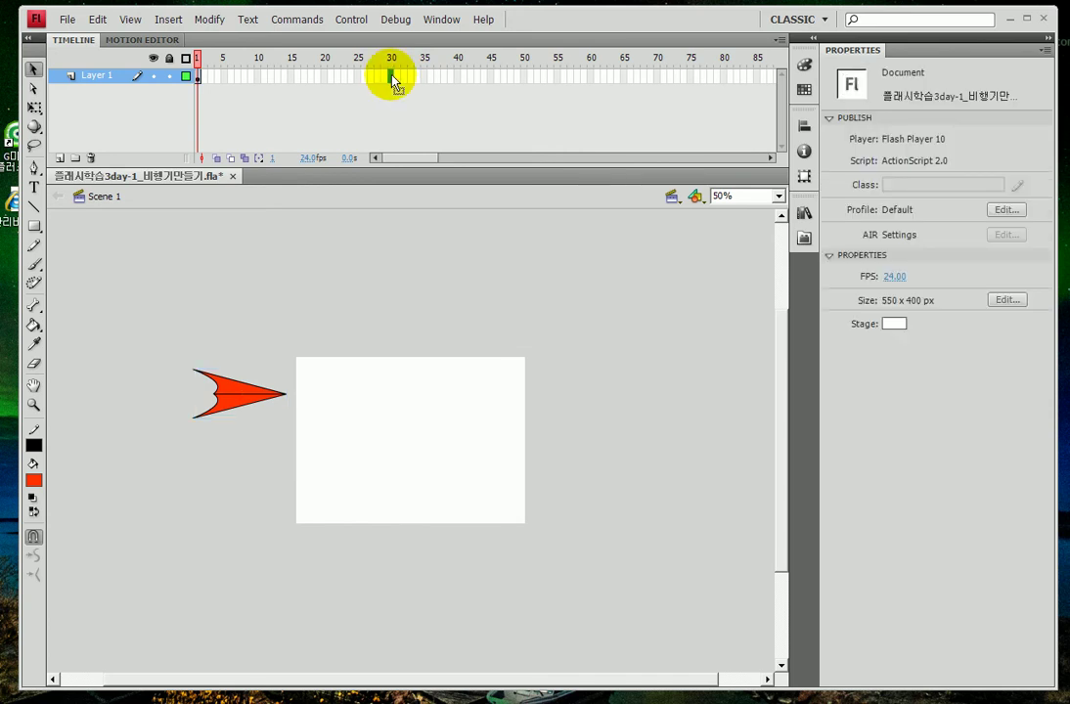
pyautogui.hotkey('ctrl', '2')
pyautogui.moveTo(195, 56)
pyautogui.mouseDown()
pyautogui.moveTo(214, 100)
pyautogui.moveTo(196, 56)
pyautogui.mouseUp()
pyautogui.moveTo(248, 427)
pyautogui.mouseDown()
pyautogui.moveTo(199, 375)
pyautogui.moveTo(297, 379)
pyautogui.moveTo(264, 463)
pyautogui.mouseUp()
pyautogui.moveTo(395, 95)
pyautogui.mouseDown()
pyautogui.moveTo(416, 99)
pyautogui.moveTo(413, 125)
pyautogui.mouseUp()
pyautogui.moveTo(573, 430)
pyautogui.mouseDown()
pyautogui.moveTo(558, 332)
pyautogui.moveTo(592, 423)
pyautogui.mouseUp()
pyautogui.moveTo(201, 74); pyautogui.dragTo(360, 73)
pyautogui.moveTo(304, 46)
pyautogui.mouseDown()
pyautogui.moveTo(346, 103)
pyautogui.moveTo(277, 149)
pyautogui.mouseUp()
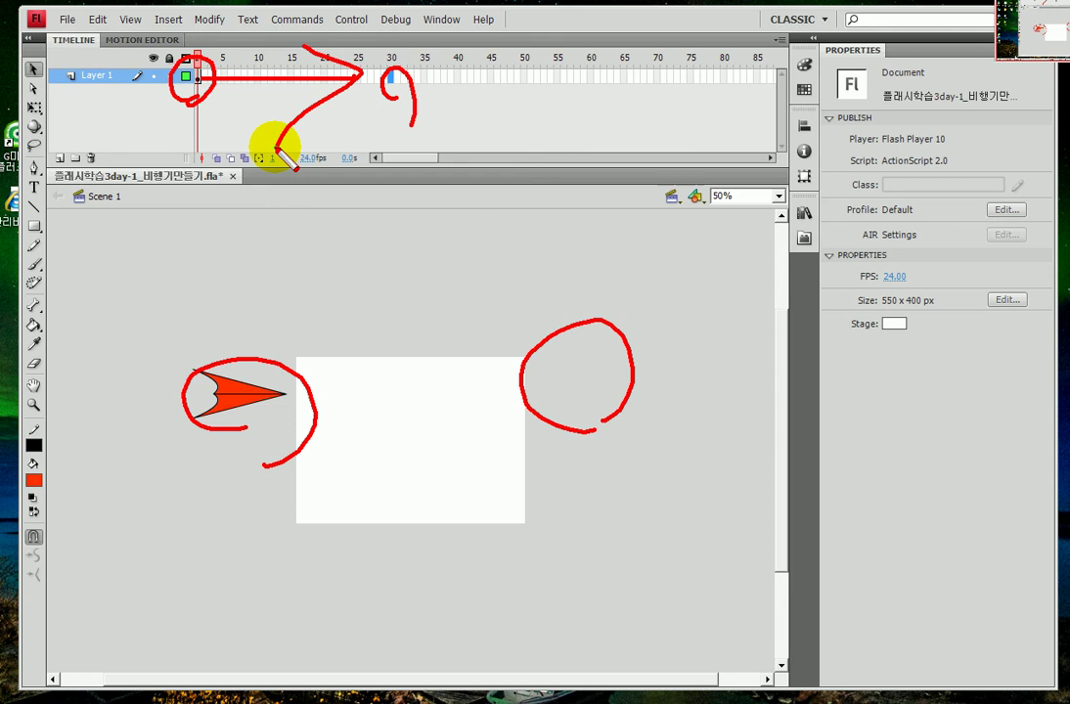
pyautogui.moveTo(395, 84)
pyautogui.mouseDown()
pyautogui.moveTo(427, 111)
pyautogui.moveTo(536, 303)
pyautogui.mouseUp()
pyautogui.moveTo(536, 303)
pyautogui.mouseDown()
pyautogui.moveTo(509, 280)
pyautogui.moveTo(560, 261)
pyautogui.mouseUp()
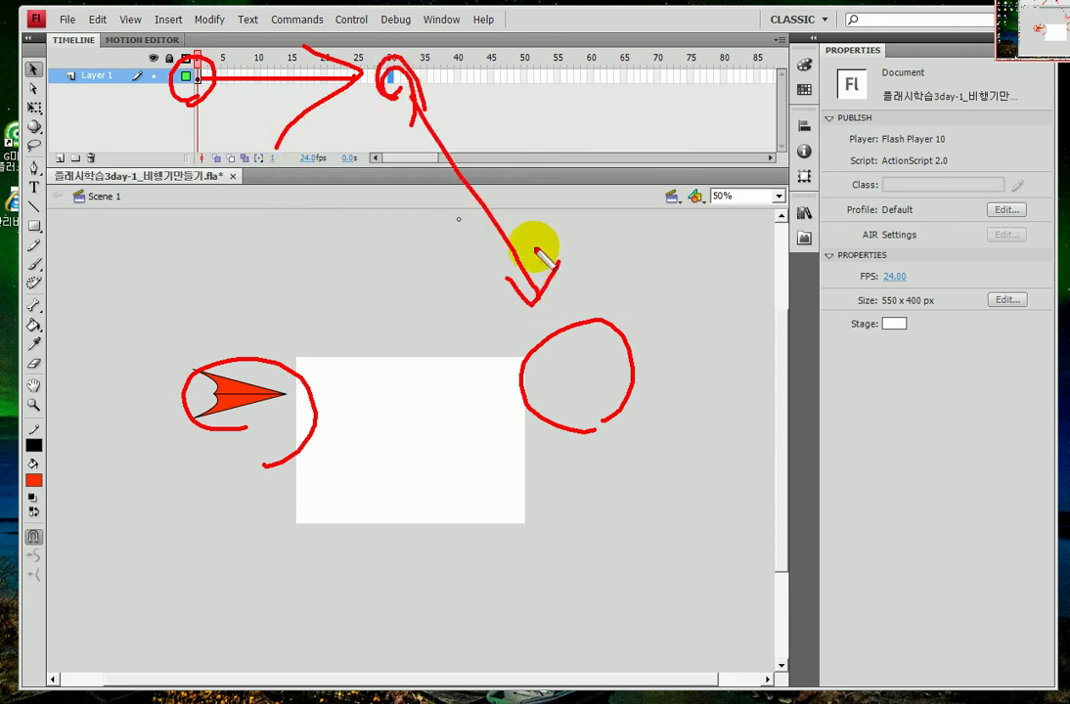
pyautogui.click(393, 100)
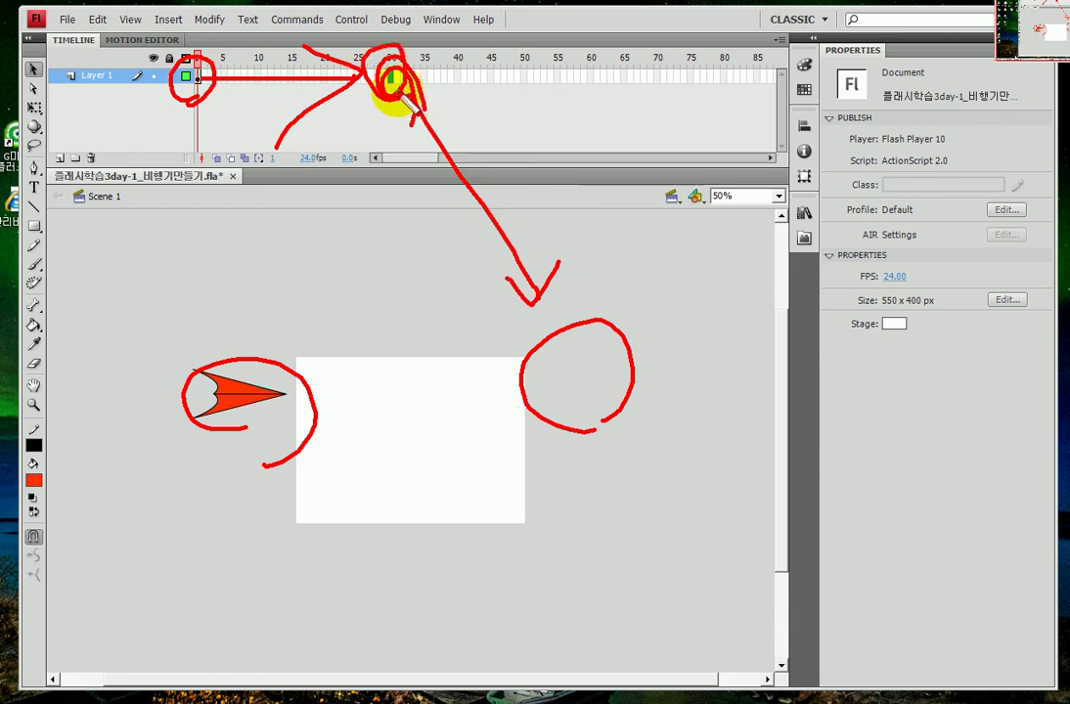
# Step: Insert a keyframe at frame 30 of Layer 1
pyautogui.press('Escape')
pyautogui.click(391, 73)
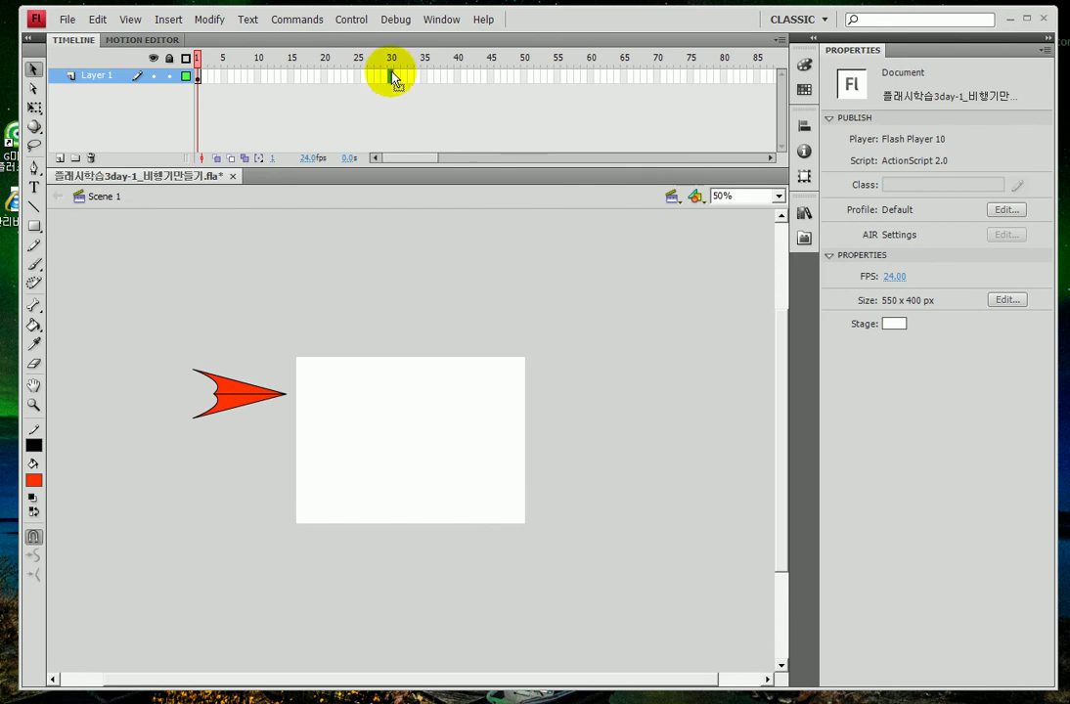
pyautogui.press('F6')
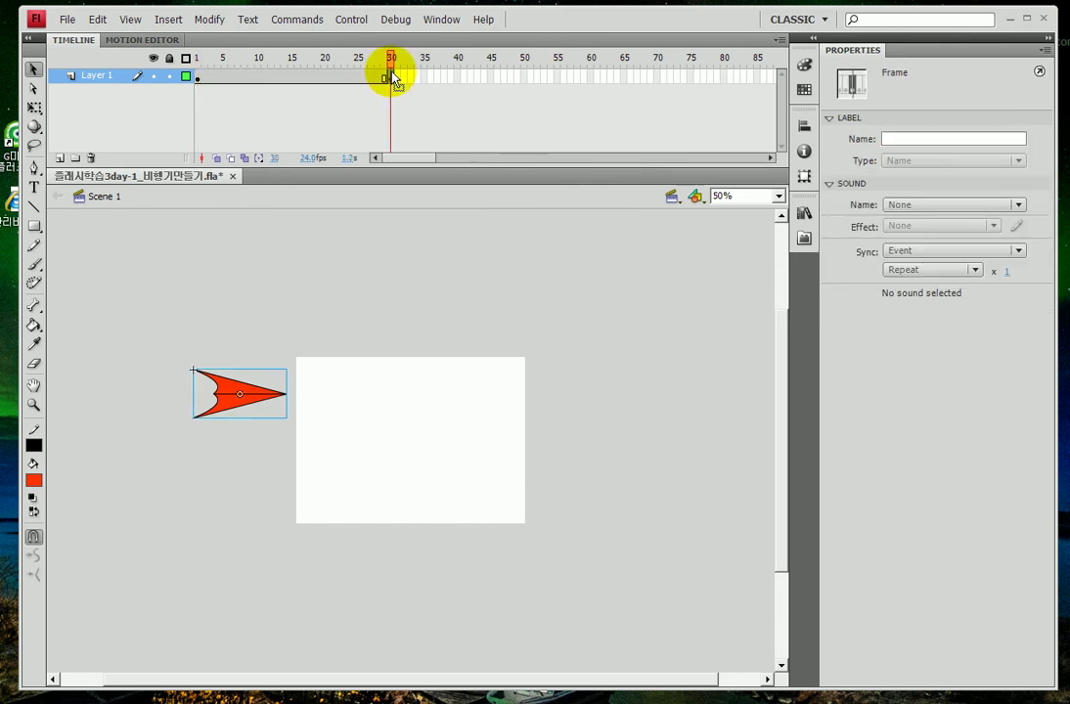
pyautogui.moveTo(390, 90); pyautogui.dragTo(402, 101)
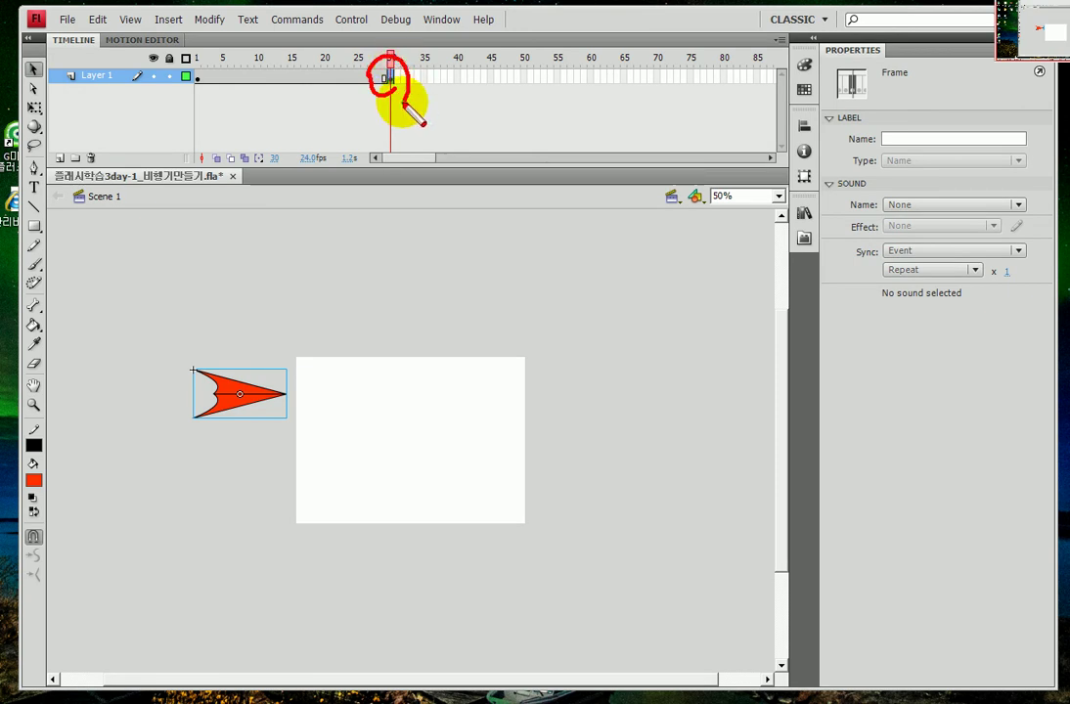
pyautogui.moveTo(206, 100)
pyautogui.mouseDown()
pyautogui.moveTo(168, 90)
pyautogui.moveTo(208, 102)
pyautogui.moveTo(213, 323)
pyautogui.moveTo(247, 311)
pyautogui.mouseUp()
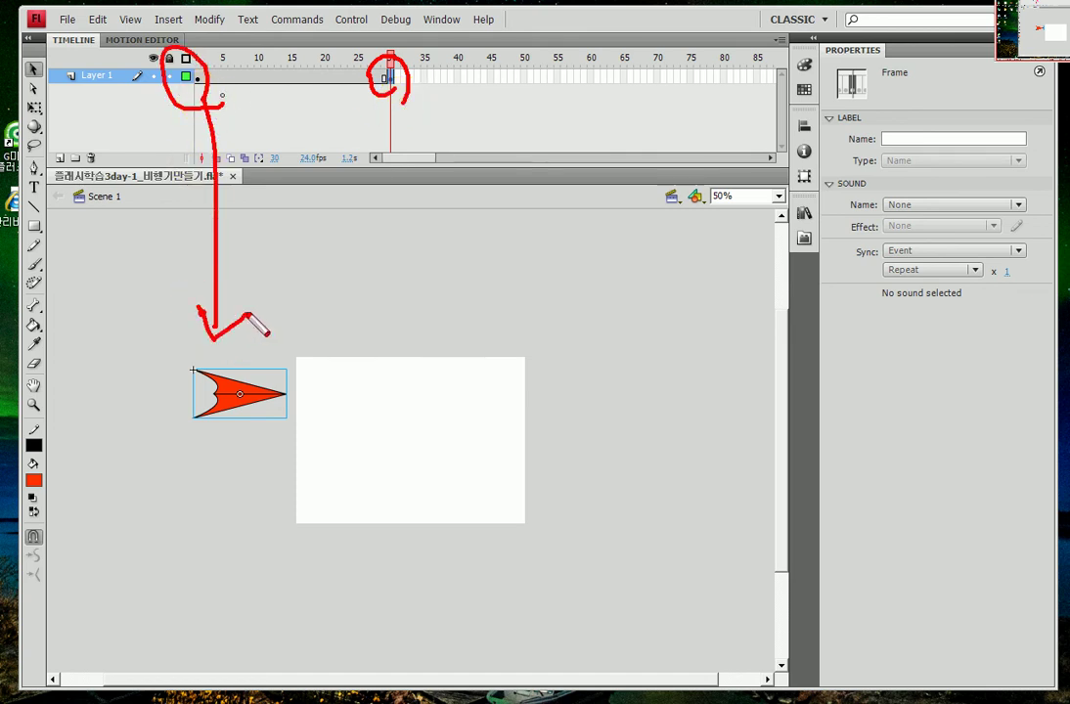
pyautogui.moveTo(392, 102)
pyautogui.mouseDown()
pyautogui.moveTo(296, 311)
pyautogui.moveTo(302, 287)
pyautogui.moveTo(348, 307)
pyautogui.mouseUp()
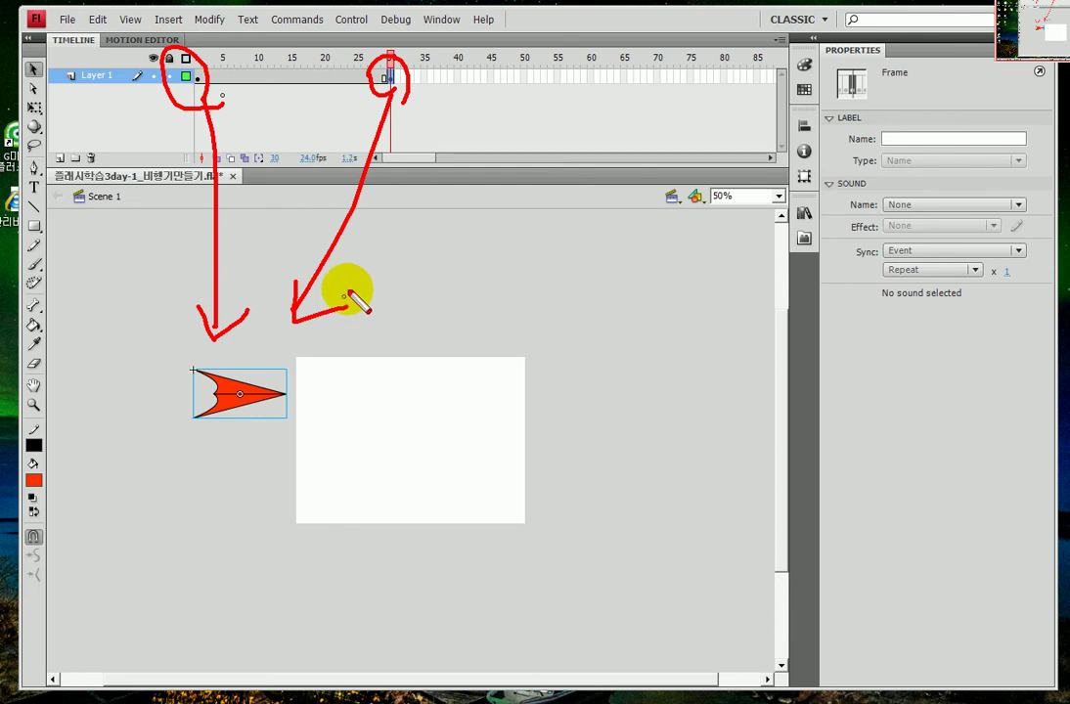
# Step: Move the airplane at frame 30 horizontally across the stage to just beyond its right edge, at about X 588, Y 30
pyautogui.press('Escape')
pyautogui.moveTo(223, 396); pyautogui.dragTo(577, 399)
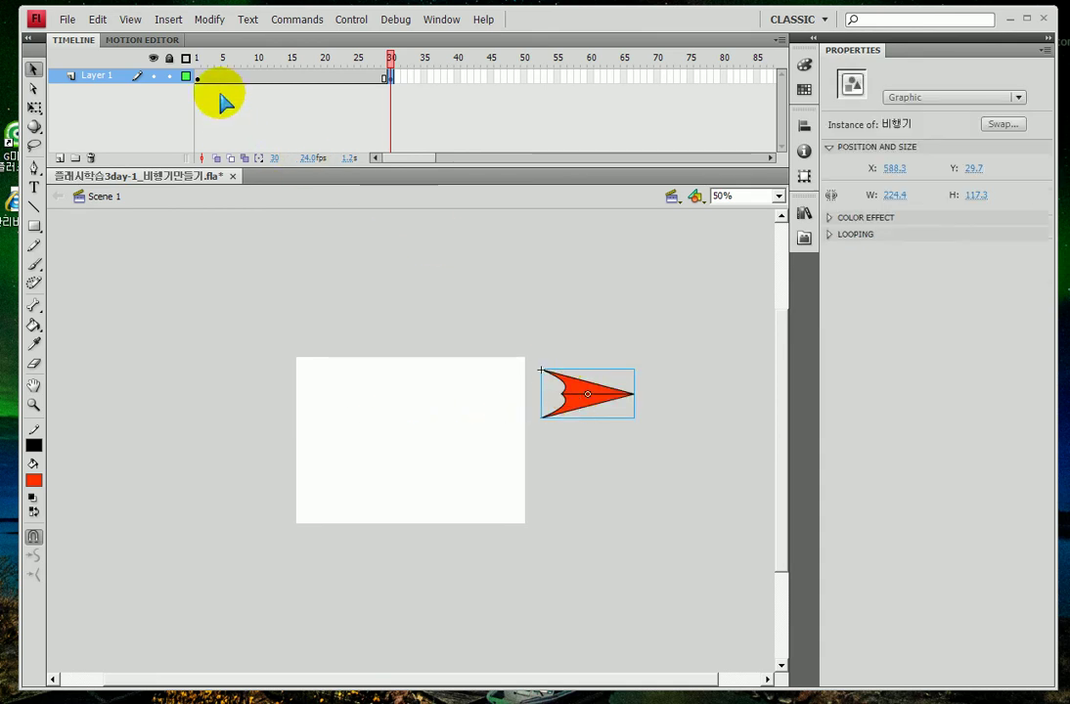
# Step: Open the library, examine the 비행기 symbol used by the keyframes at frames 1 and 30, and close the library
pyautogui.moveTo(176, 74)
pyautogui.mouseDown()
pyautogui.moveTo(203, 88)
pyautogui.moveTo(250, 367)
pyautogui.moveTo(310, 350)
pyautogui.mouseUp()
pyautogui.moveTo(386, 93)
pyautogui.mouseDown()
pyautogui.moveTo(382, 118)
pyautogui.moveTo(505, 277)
pyautogui.moveTo(528, 344)
pyautogui.moveTo(554, 281)
pyautogui.mouseUp()
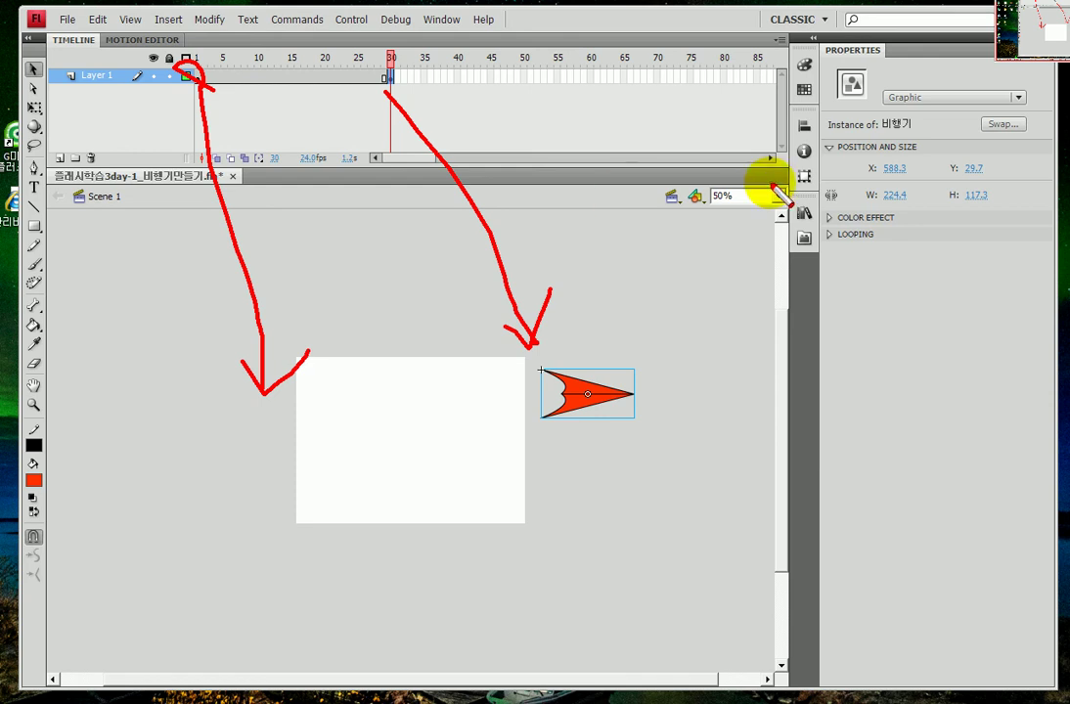
pyautogui.click(804, 213)
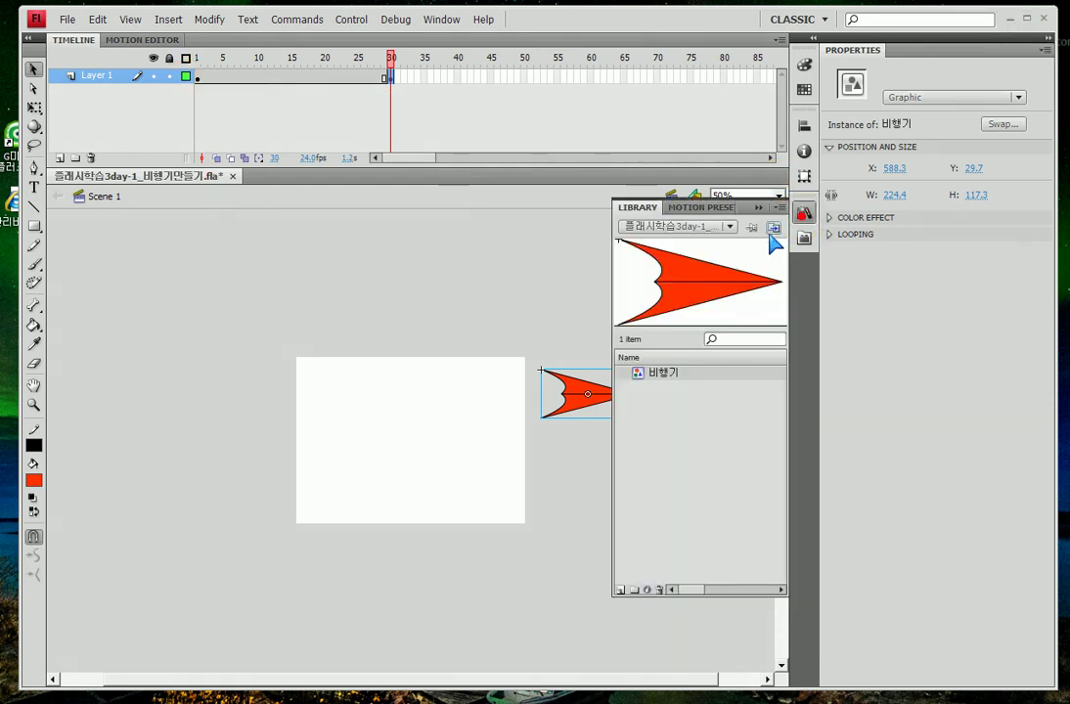
pyautogui.moveTo(655, 431)
pyautogui.mouseDown()
pyautogui.moveTo(676, 346)
pyautogui.moveTo(682, 433)
pyautogui.mouseUp()
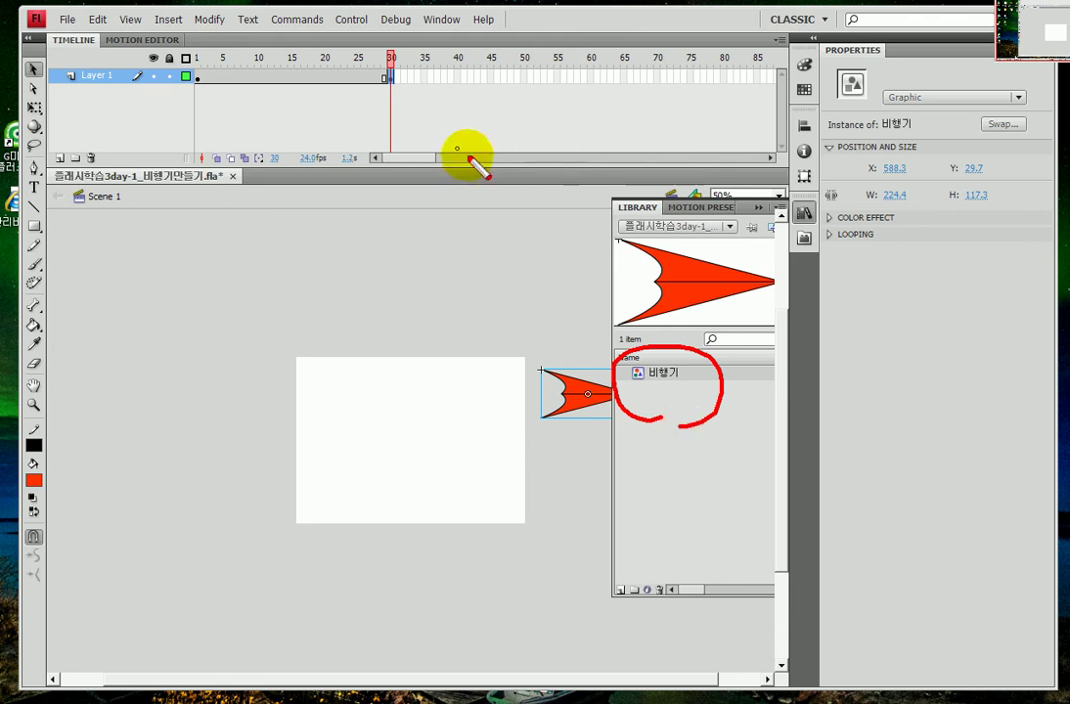
pyautogui.moveTo(223, 60)
pyautogui.mouseDown()
pyautogui.moveTo(176, 100)
pyautogui.moveTo(238, 115)
pyautogui.mouseUp()
pyautogui.moveTo(396, 44)
pyautogui.mouseDown()
pyautogui.moveTo(380, 83)
pyautogui.moveTo(401, 104)
pyautogui.mouseUp()
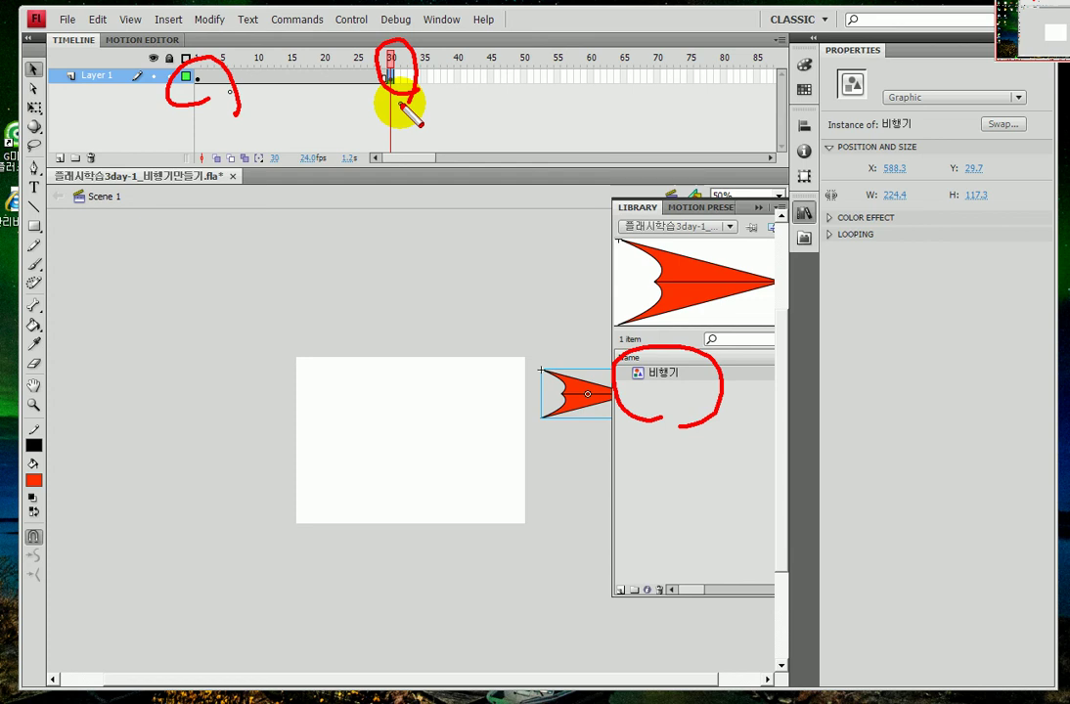
pyautogui.moveTo(203, 88)
pyautogui.mouseDown()
pyautogui.moveTo(191, 93)
pyautogui.moveTo(220, 104)
pyautogui.mouseUp()
pyautogui.moveTo(391, 44)
pyautogui.mouseDown()
pyautogui.moveTo(442, 97)
pyautogui.moveTo(431, 114)
pyautogui.mouseUp()
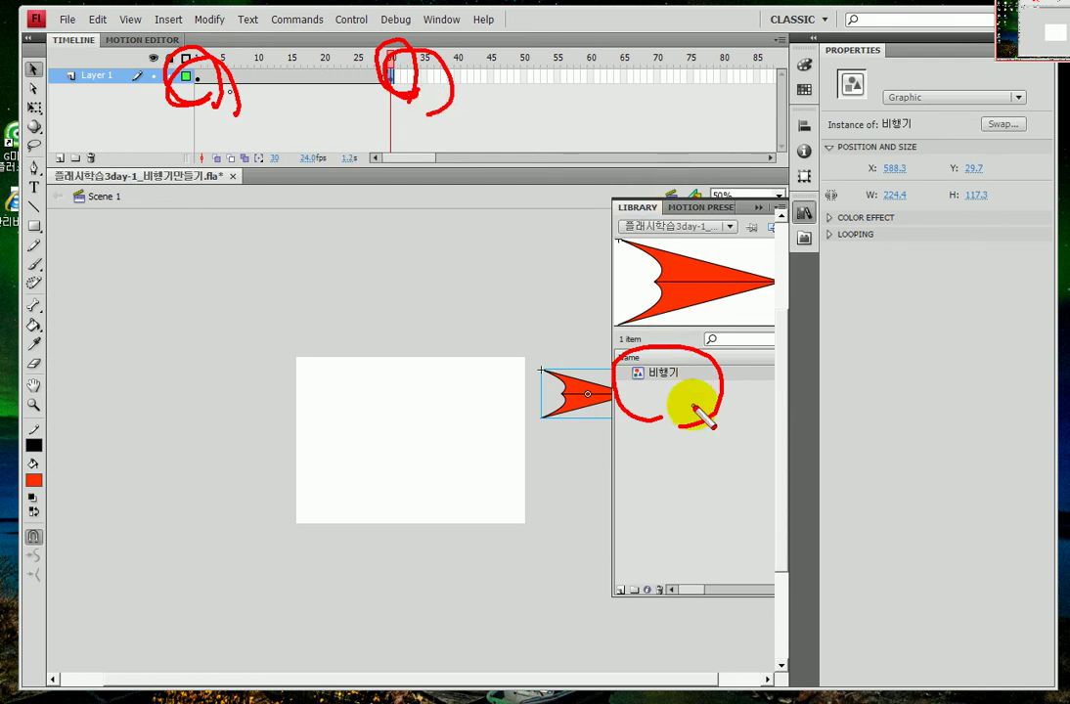
pyautogui.moveTo(745, 406)
pyautogui.mouseDown()
pyautogui.moveTo(709, 420)
pyautogui.moveTo(661, 406)
pyautogui.moveTo(688, 332)
pyautogui.moveTo(749, 430)
pyautogui.mouseUp()
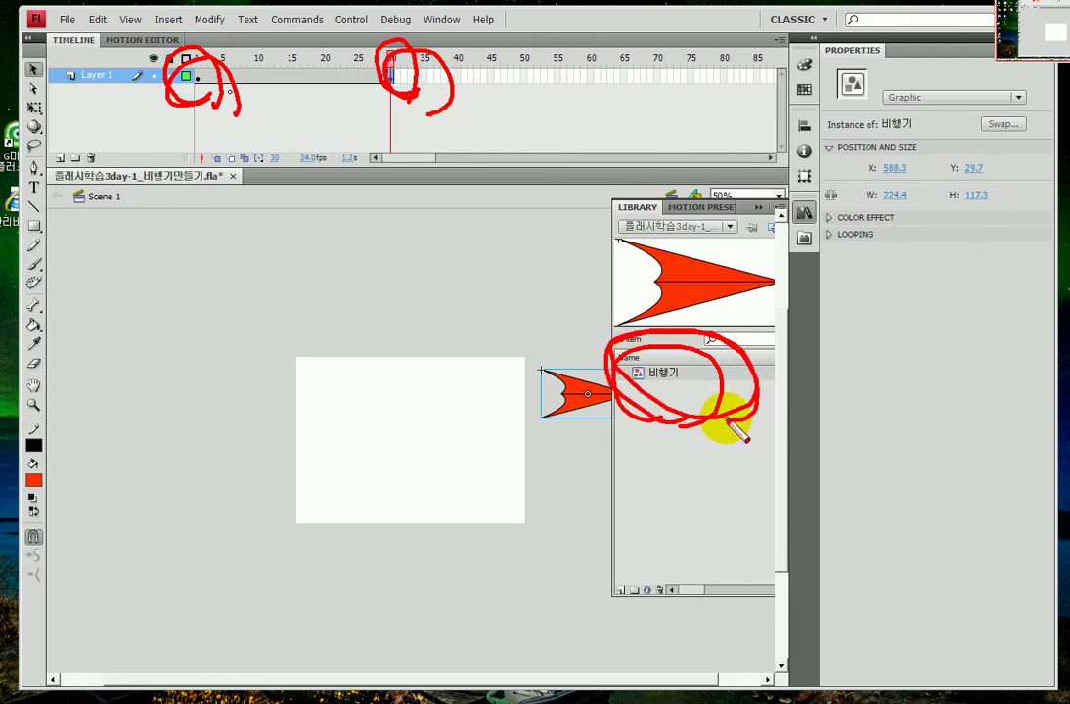
pyautogui.press('Escape')
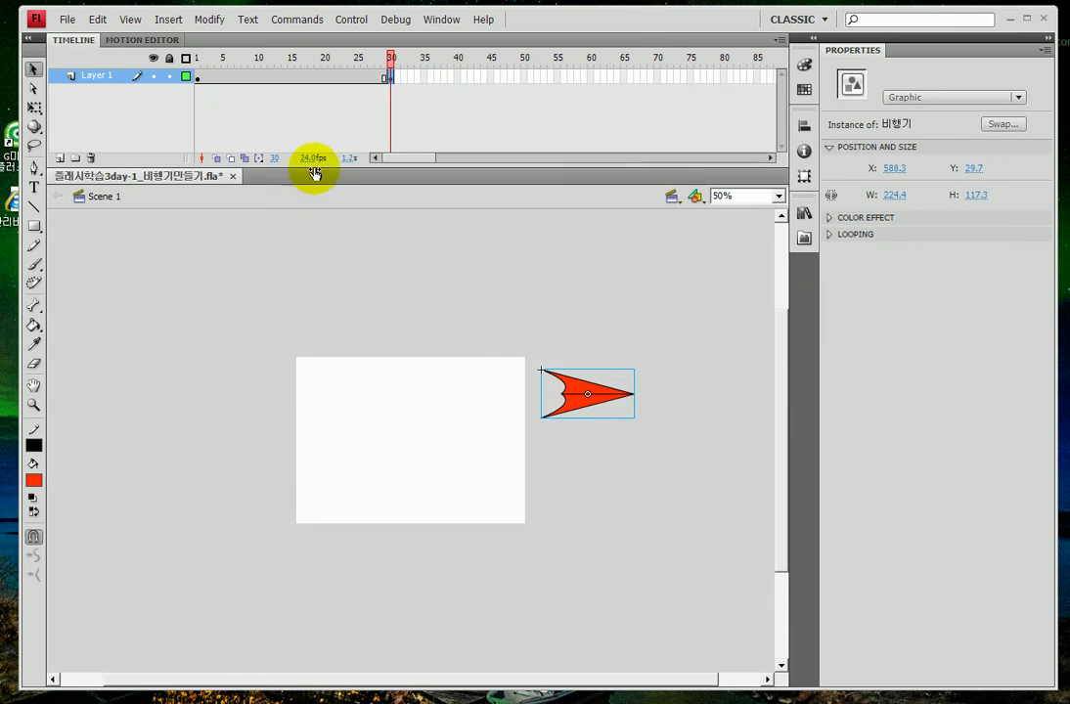
# Step: Deselect the airplane, reopen the library to compare the 비행기 symbol's preview with its instance beside the stage, and collapse the library
pyautogui.hotkey('ctrl', '2')
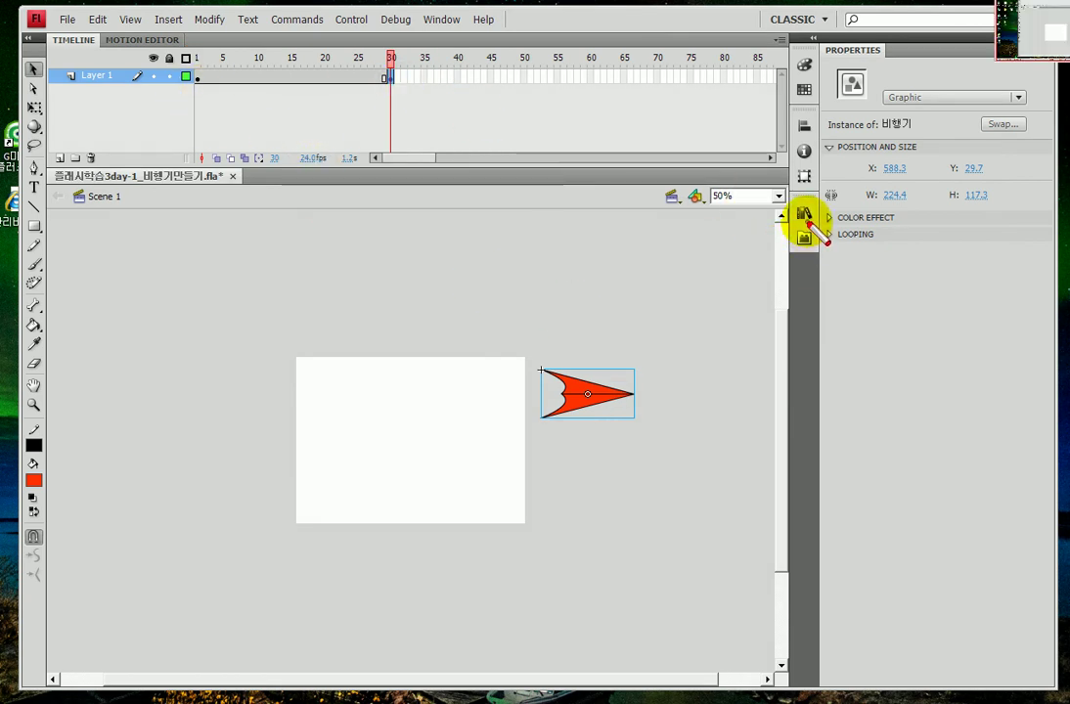
pyautogui.press('Escape')
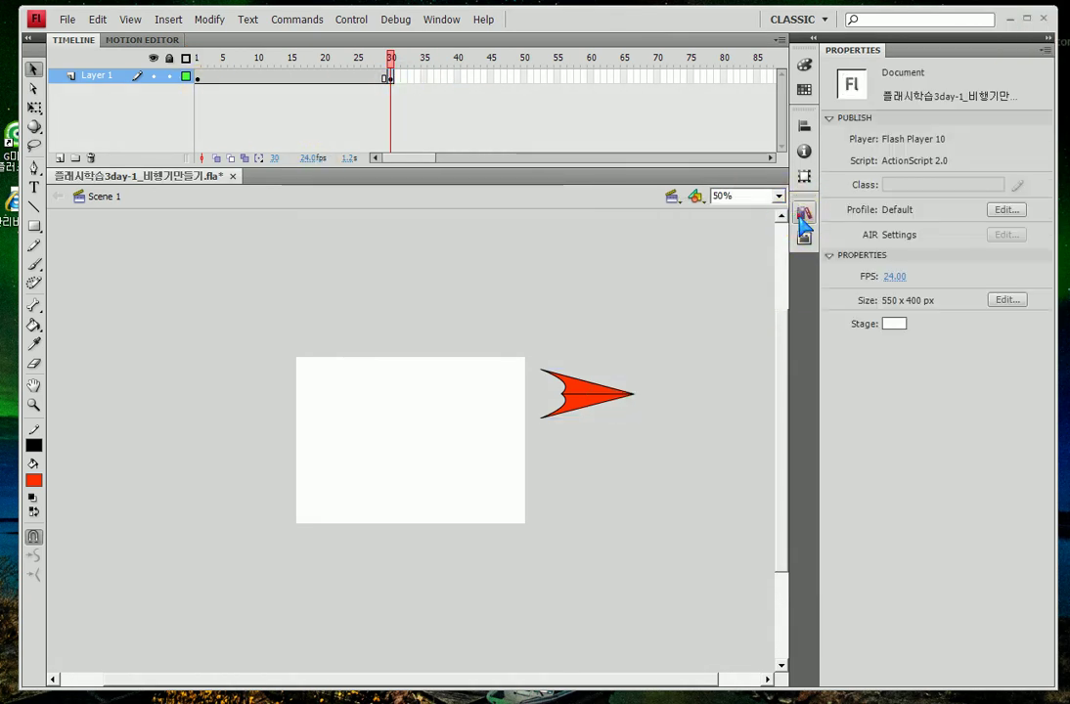
pyautogui.click(804, 215)
pyautogui.hotkey('ctrl', '2')
pyautogui.moveTo(697, 317); pyautogui.dragTo(696, 315)
pyautogui.moveTo(671, 269)
pyautogui.mouseDown()
pyautogui.moveTo(533, 214)
pyautogui.moveTo(303, 293)
pyautogui.moveTo(269, 366)
pyautogui.mouseUp()
pyautogui.moveTo(252, 305); pyautogui.dragTo(378, 330)
pyautogui.moveTo(675, 286); pyautogui.dragTo(578, 364)
pyautogui.moveTo(565, 316); pyautogui.dragTo(577, 364)
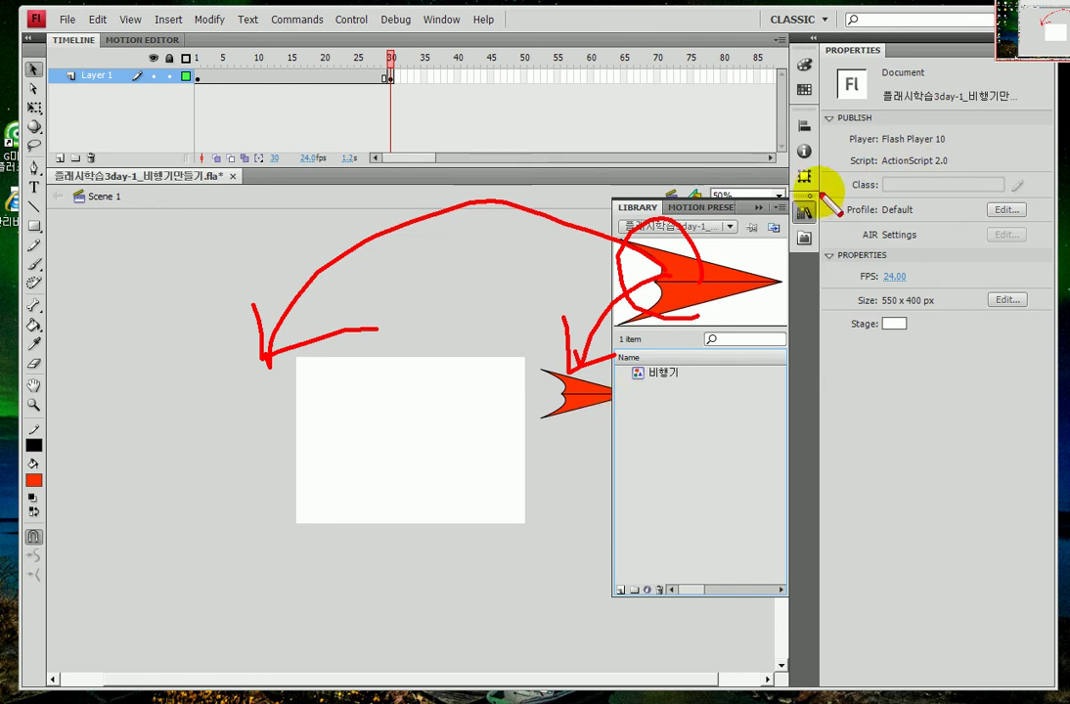
pyautogui.click(758, 208)
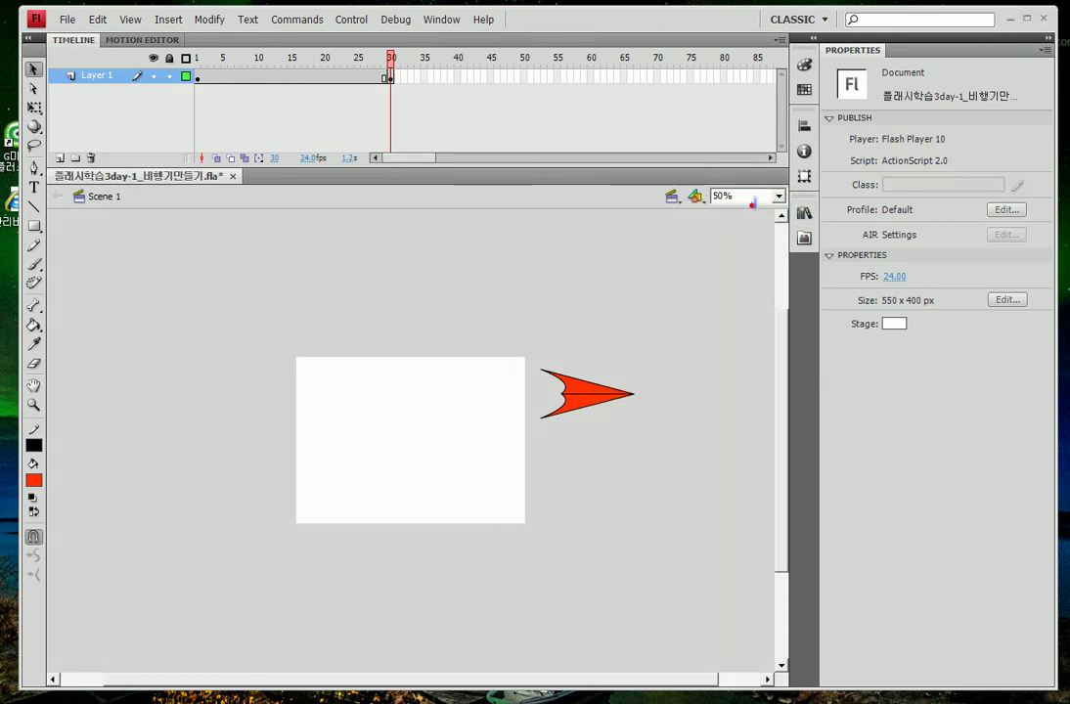
pyautogui.moveTo(201, 85)
pyautogui.mouseDown()
pyautogui.moveTo(186, 90)
pyautogui.moveTo(196, 102)
pyautogui.mouseUp()
pyautogui.moveTo(397, 84); pyautogui.dragTo(405, 81)
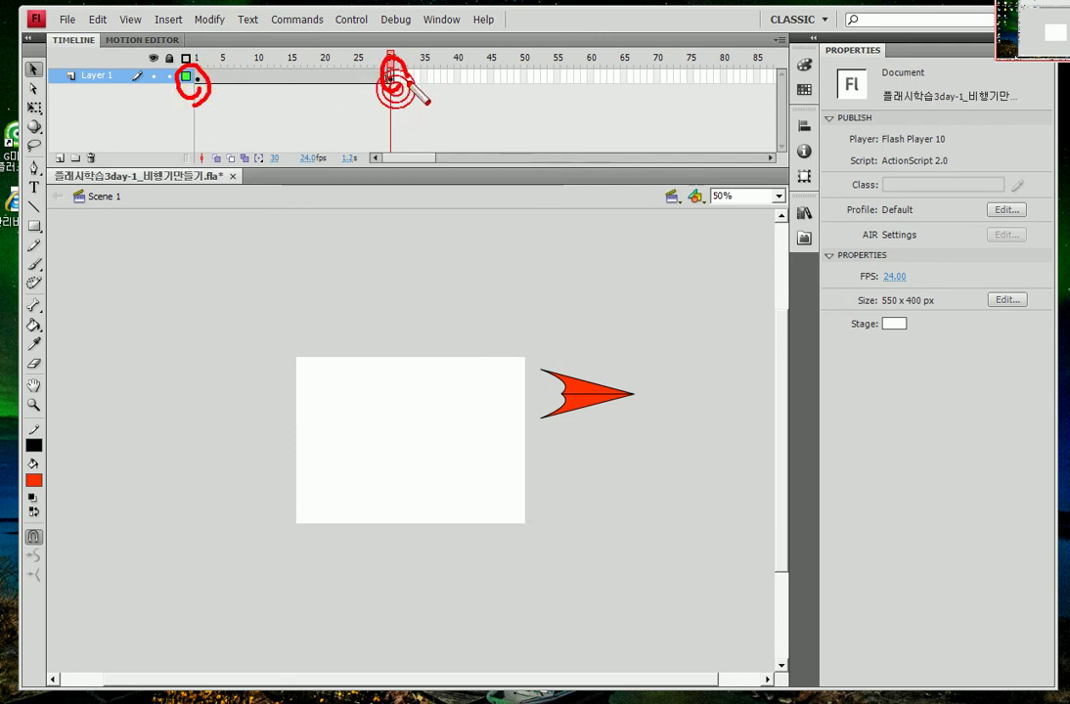
pyautogui.moveTo(208, 90)
pyautogui.mouseDown()
pyautogui.moveTo(254, 59)
pyautogui.moveTo(251, 86)
pyautogui.moveTo(350, 65)
pyautogui.mouseUp()
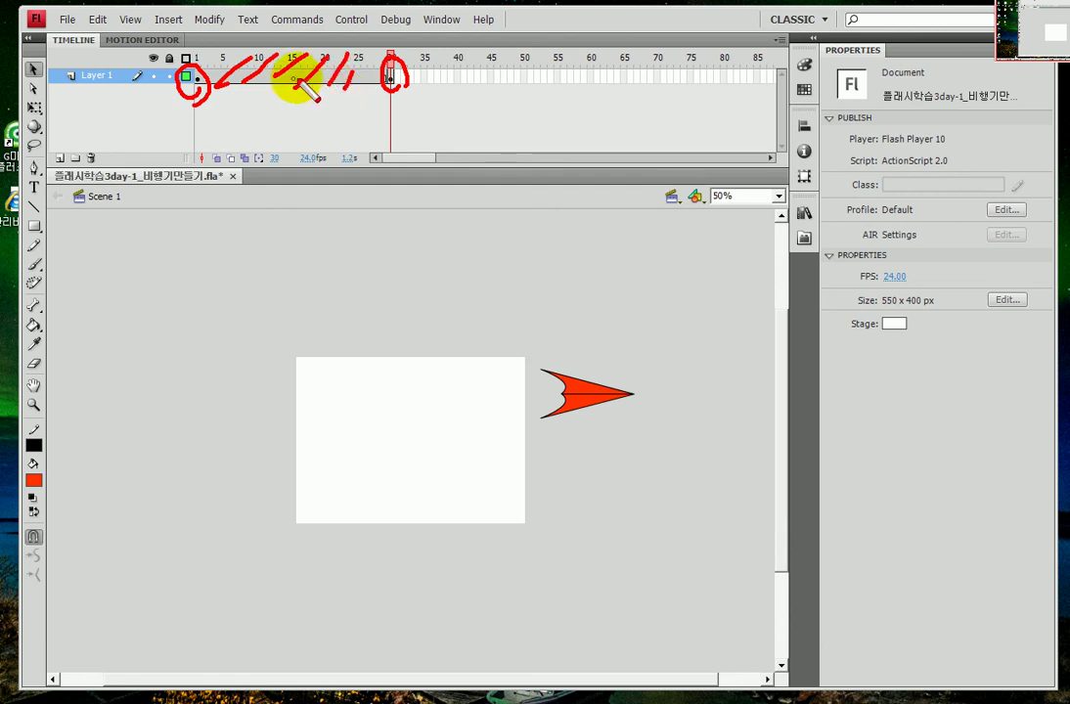
pyautogui.press('Escape')
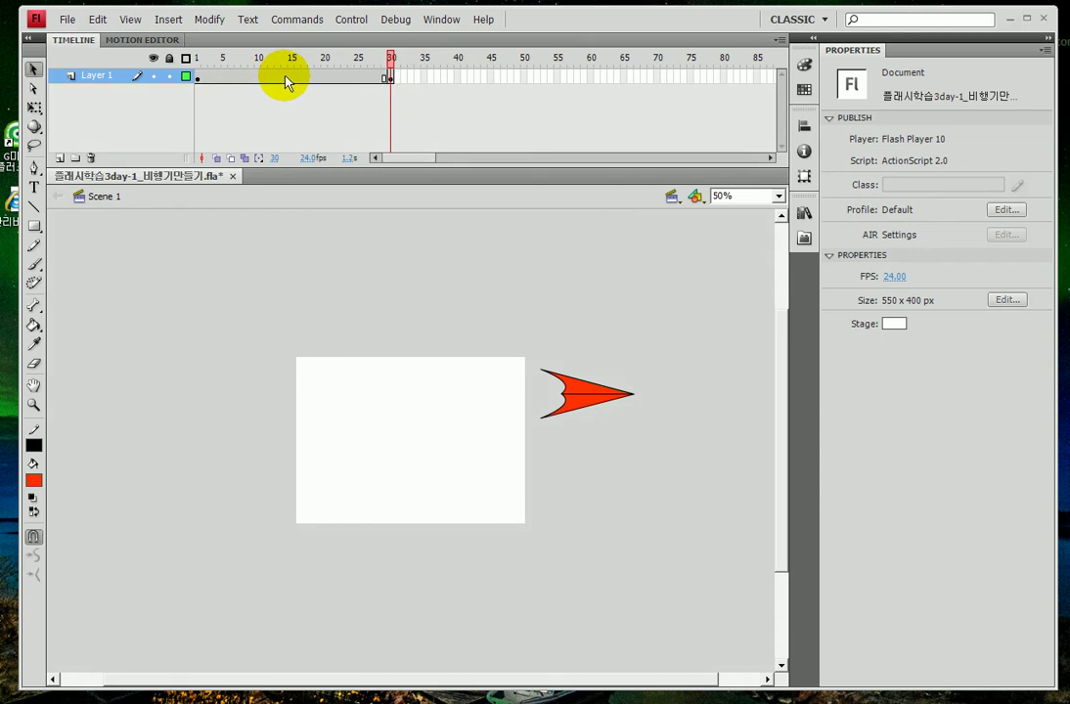
# Step: Check the tween options offered for frame 14, and switch to Notepad to review the Shape and Symbol entries in the tweening notes
pyautogui.rightClick(285, 77)
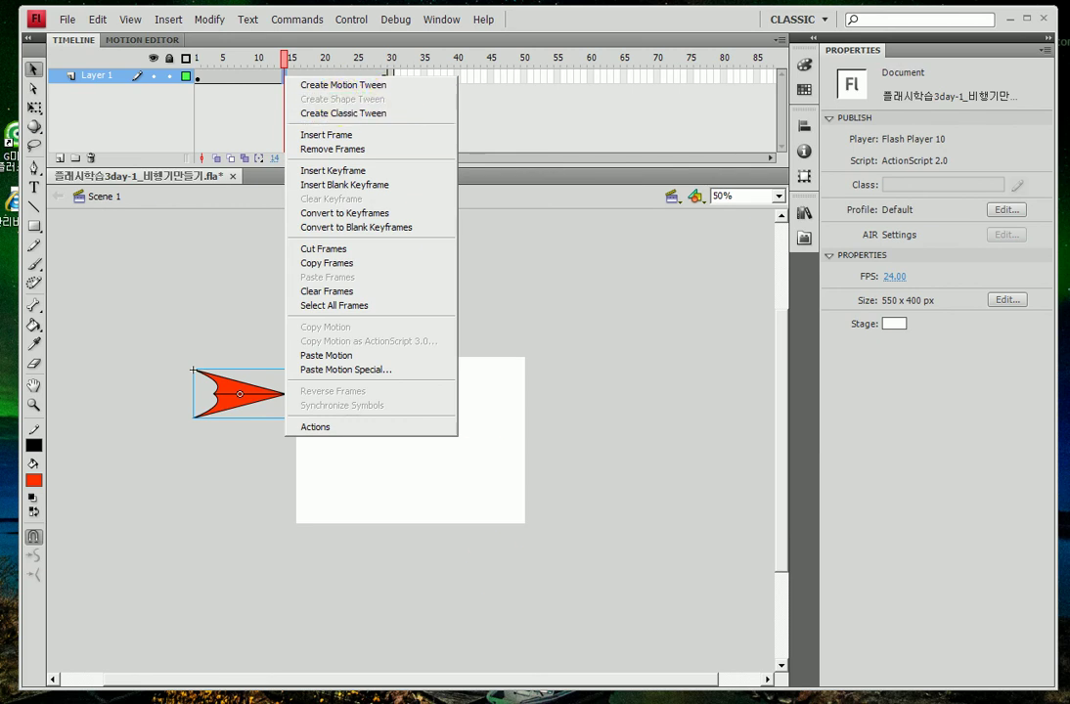
pyautogui.hotkey('alt', 'Tab')
pyautogui.hotkey('shift', 'Home')
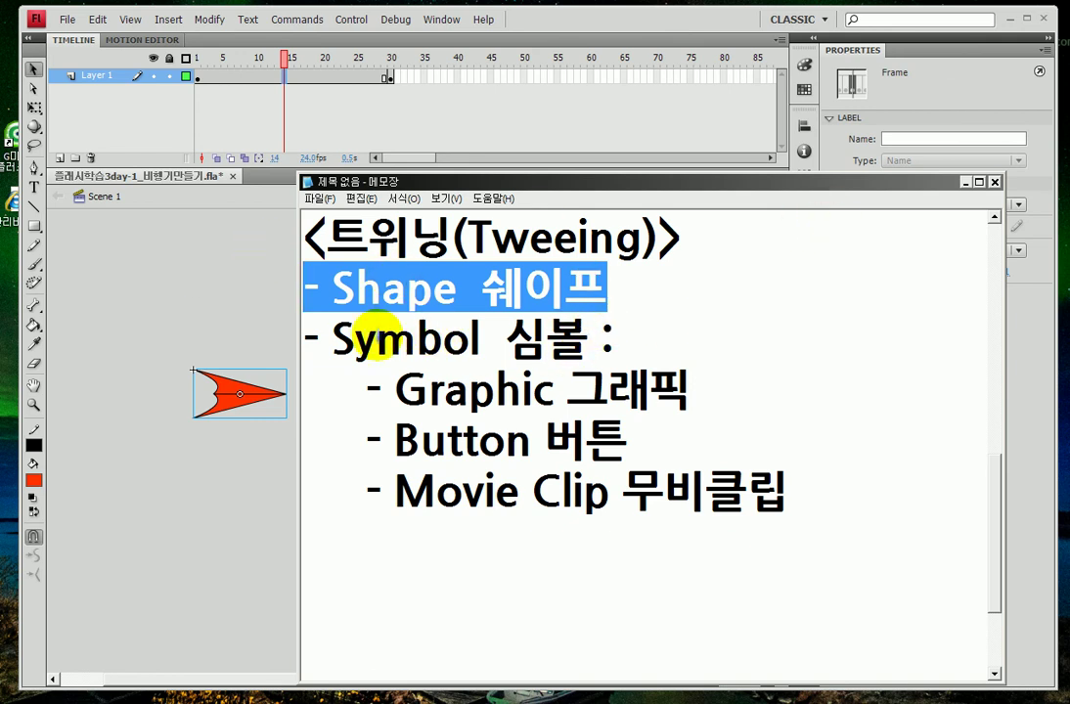
pyautogui.moveTo(366, 390); pyautogui.dragTo(817, 527)
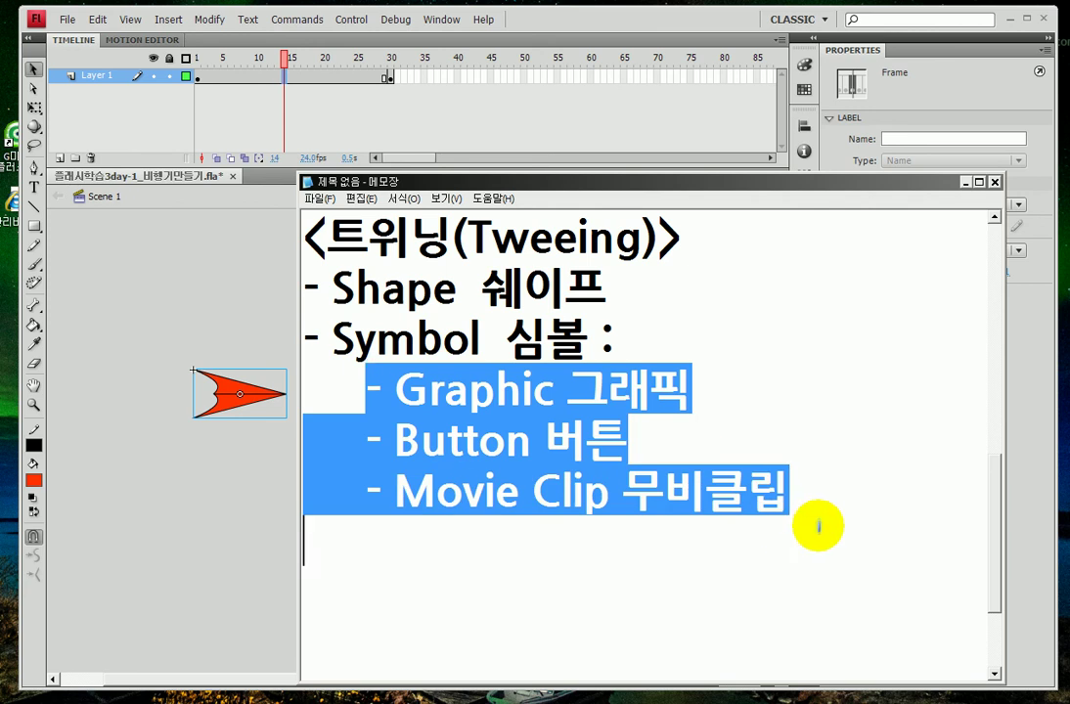
# Step: Return to Flash and create a classic tween on Layer 1 between the keyframes at frames 1 and 30
pyautogui.rightClick(310, 75)
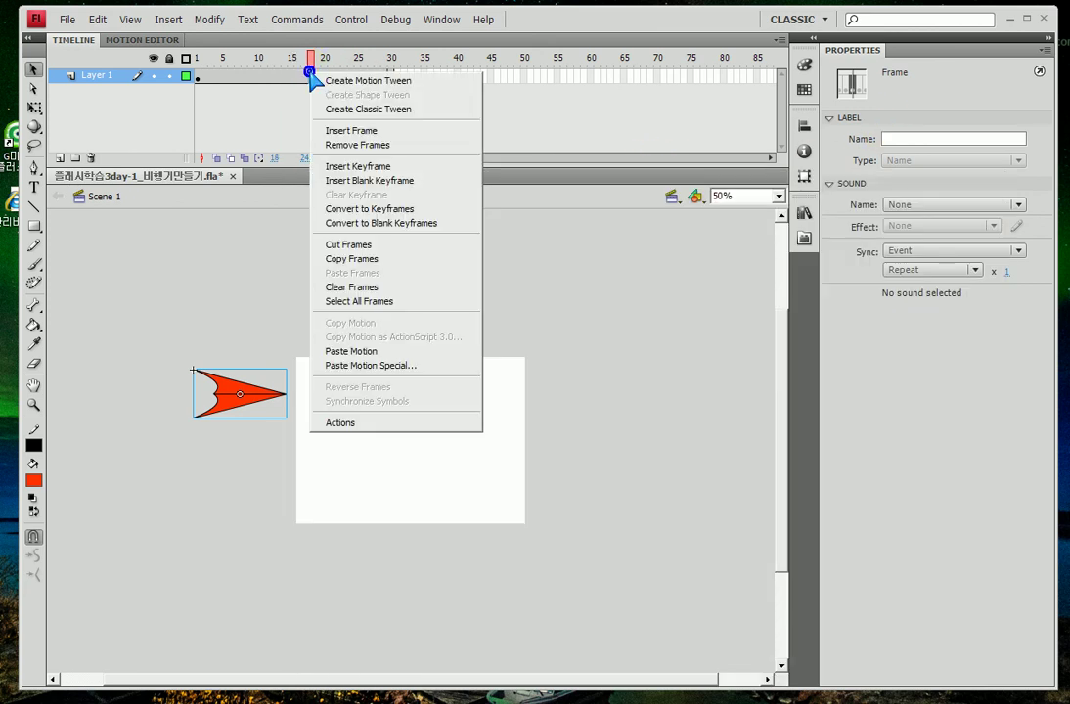
pyautogui.click(353, 110)
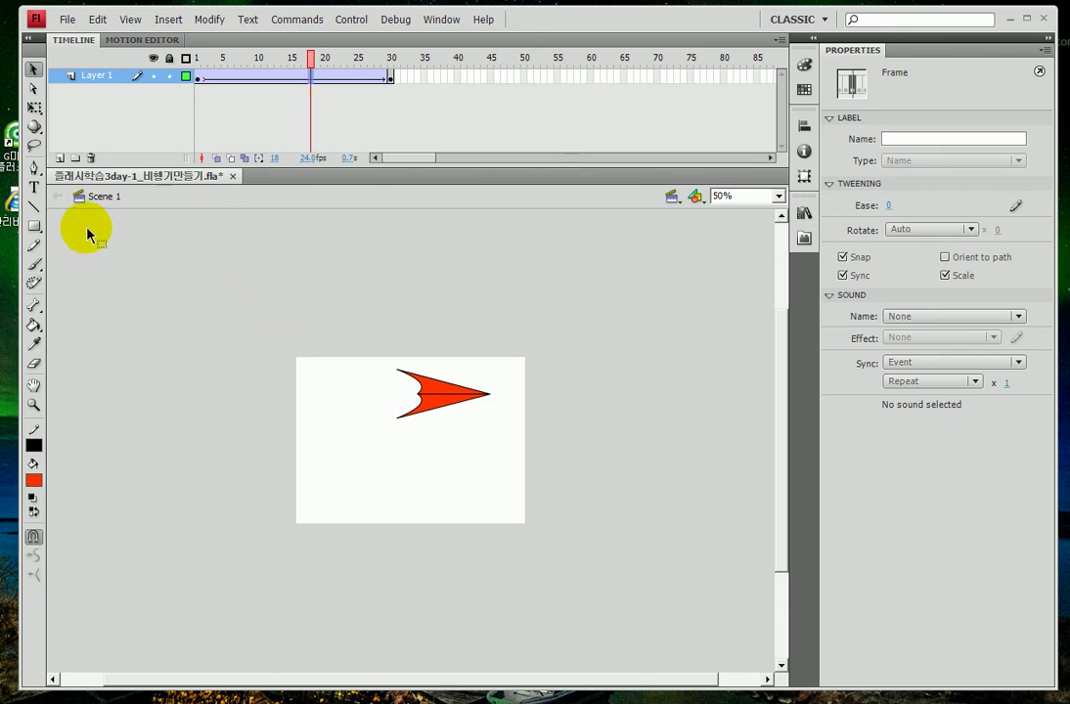
pyautogui.moveTo(205, 78); pyautogui.dragTo(364, 81)
pyautogui.moveTo(359, 68)
pyautogui.mouseDown()
pyautogui.moveTo(390, 79)
pyautogui.moveTo(343, 111)
pyautogui.mouseUp()
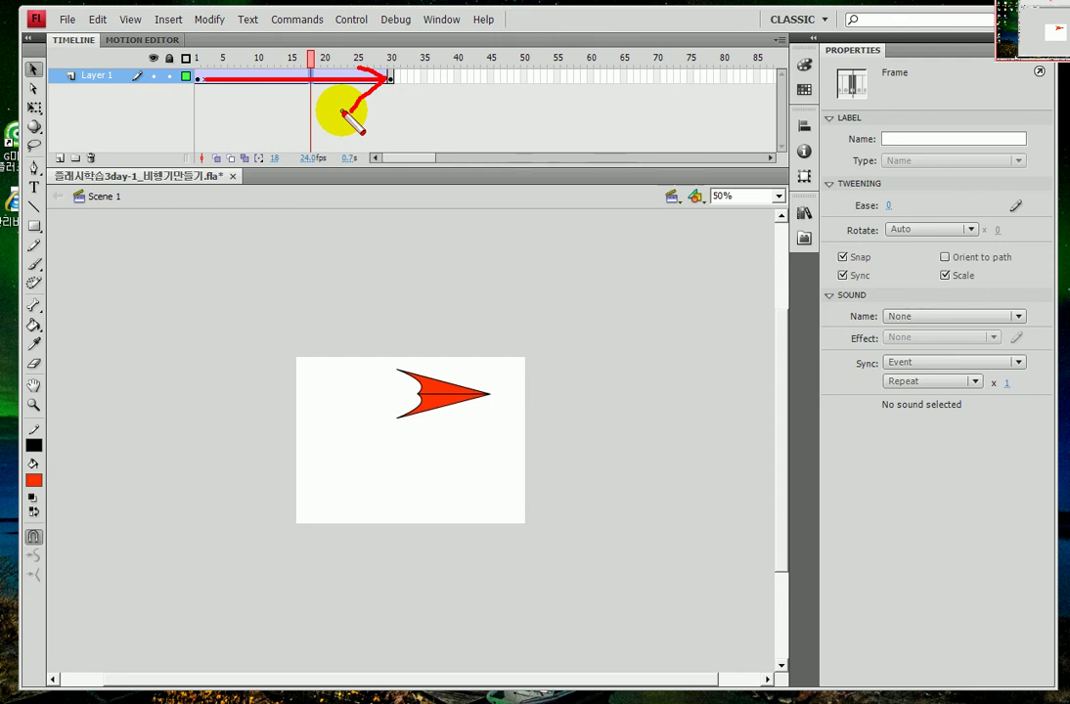
pyautogui.press('Escape')
# Step: Test the movie to watch the airplane's tween play, and close the preview window
pyautogui.click(402, 288)
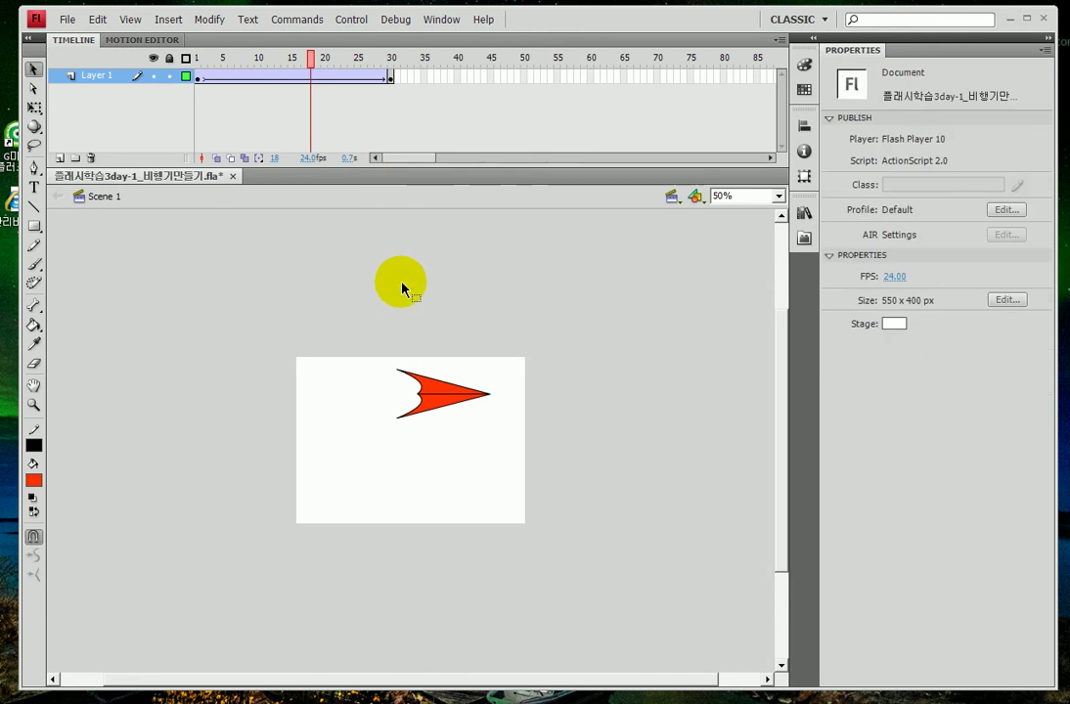
pyautogui.hotkey('ctrl', 'Return')
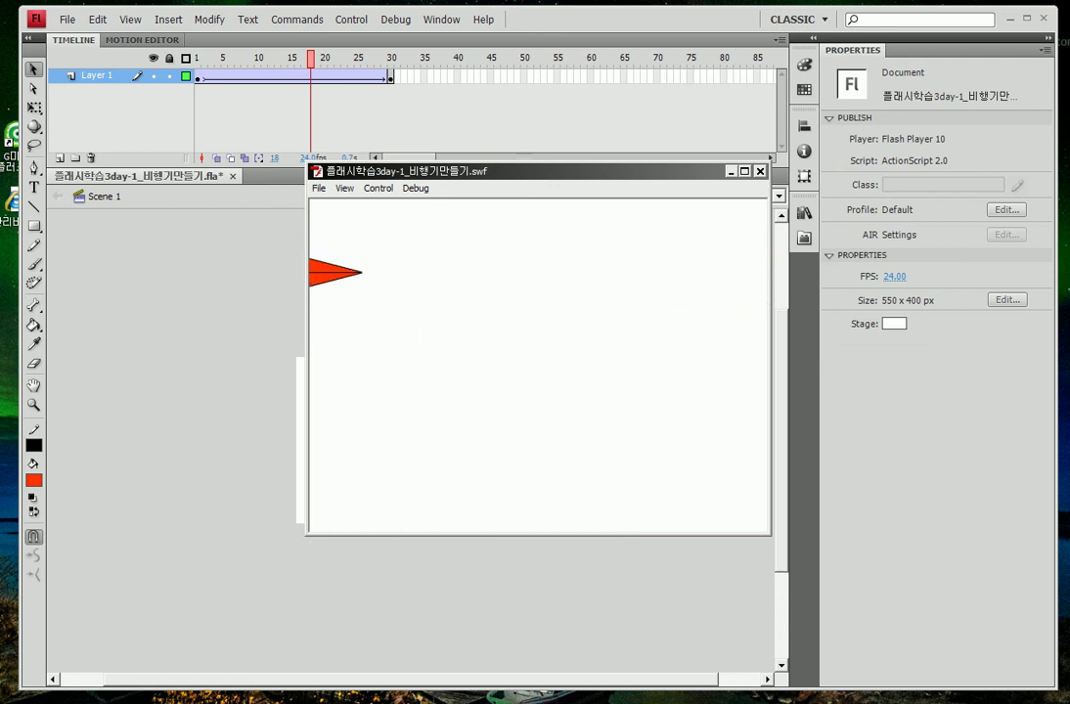
pyautogui.click(760, 171)
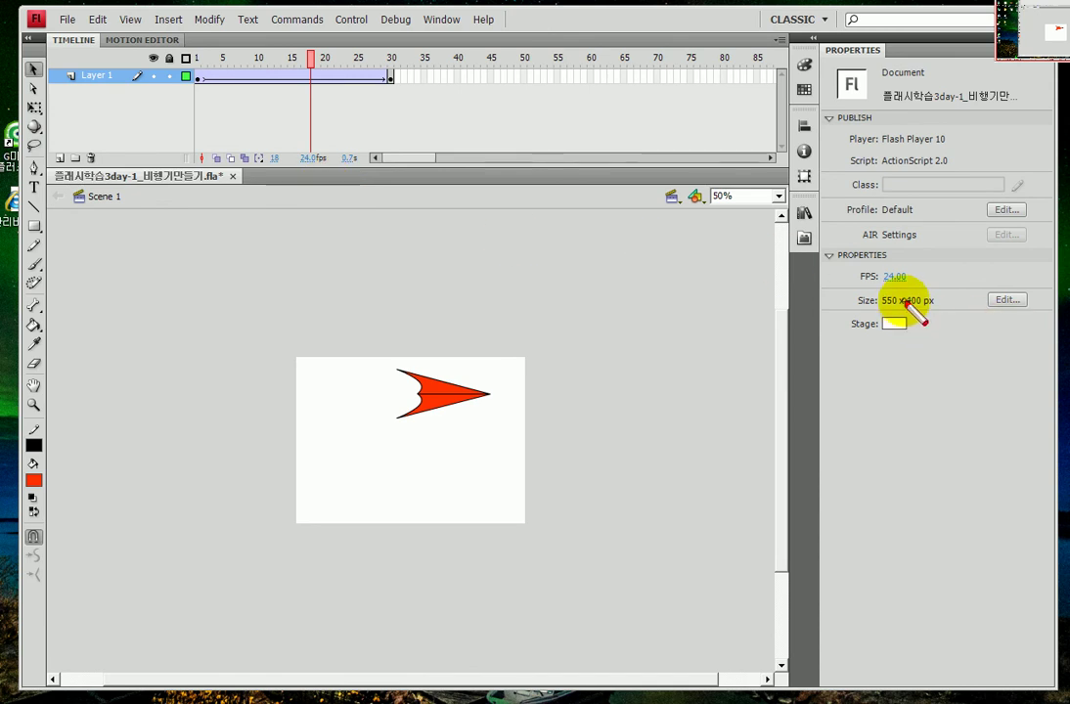
pyautogui.moveTo(898, 285)
pyautogui.mouseDown()
pyautogui.moveTo(863, 287)
pyautogui.moveTo(917, 256)
pyautogui.moveTo(897, 289)
pyautogui.moveTo(855, 258)
pyautogui.moveTo(922, 309)
pyautogui.mouseUp()
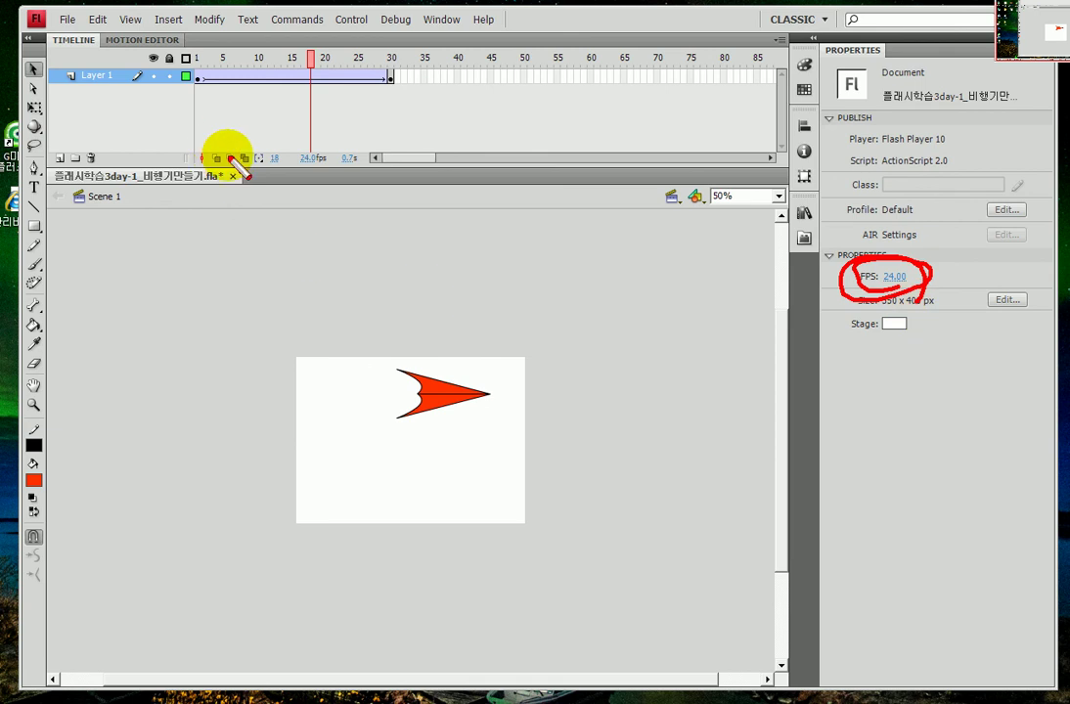
pyautogui.moveTo(315, 185)
pyautogui.mouseDown()
pyautogui.moveTo(291, 154)
pyautogui.moveTo(323, 139)
pyautogui.moveTo(316, 202)
pyautogui.mouseUp()
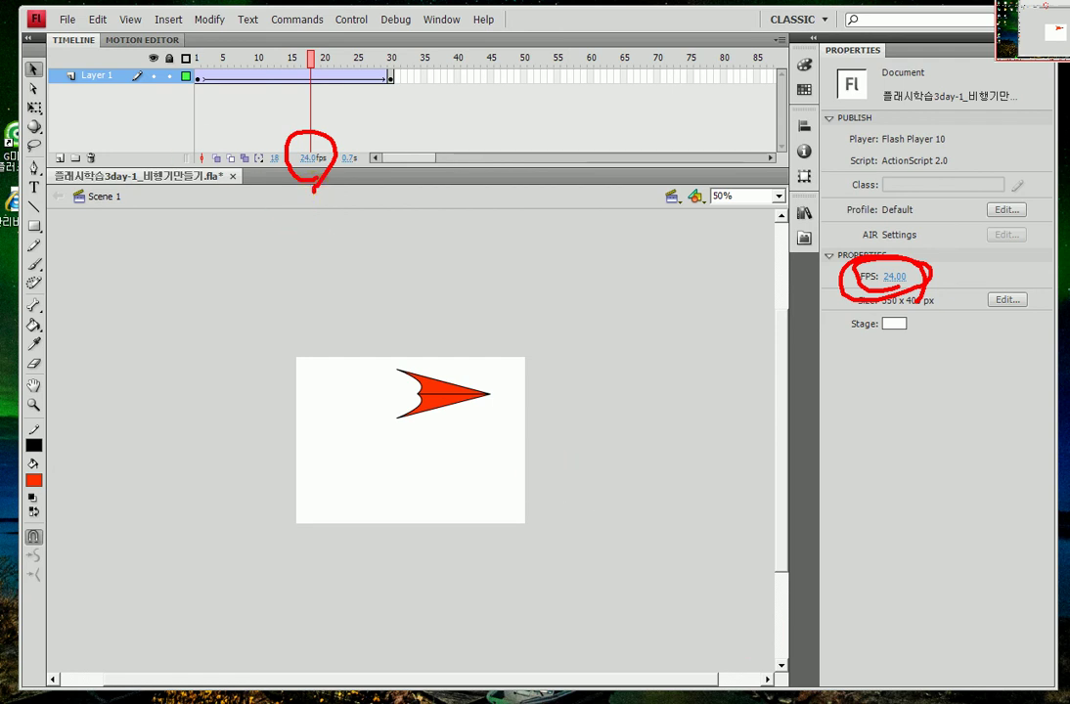
pyautogui.press('Escape')
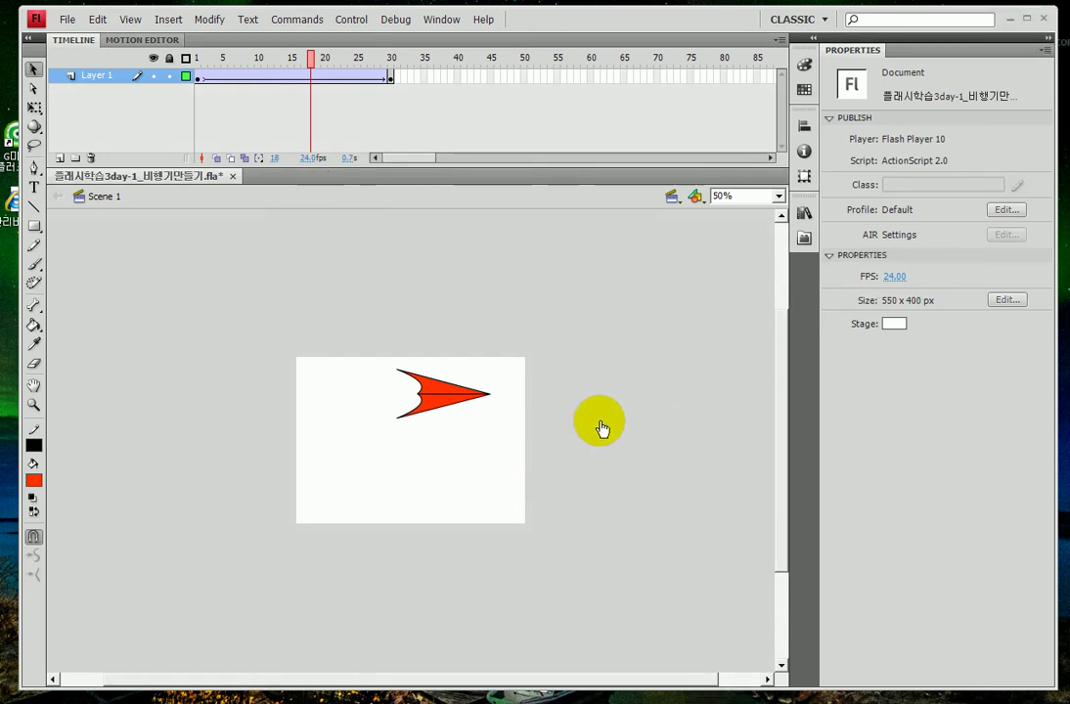